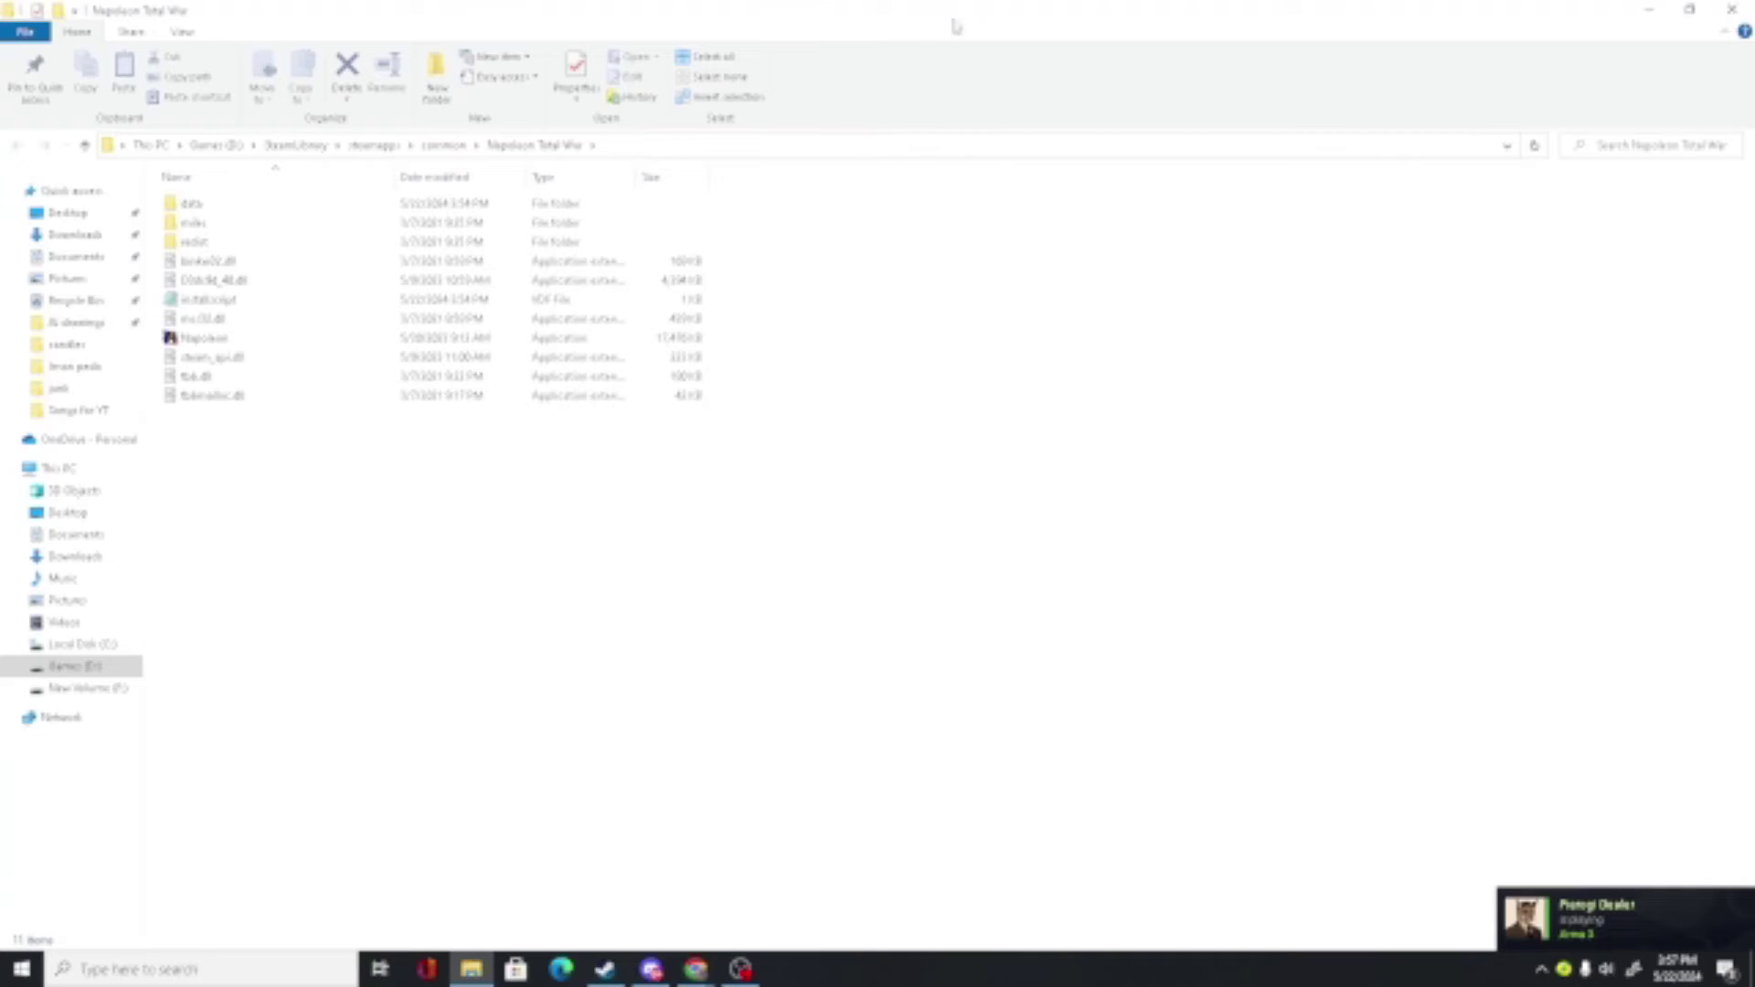
- Look through the Napoleon Total War data folder's files, then return to the install folder
drag(956, 27, 831, 47)
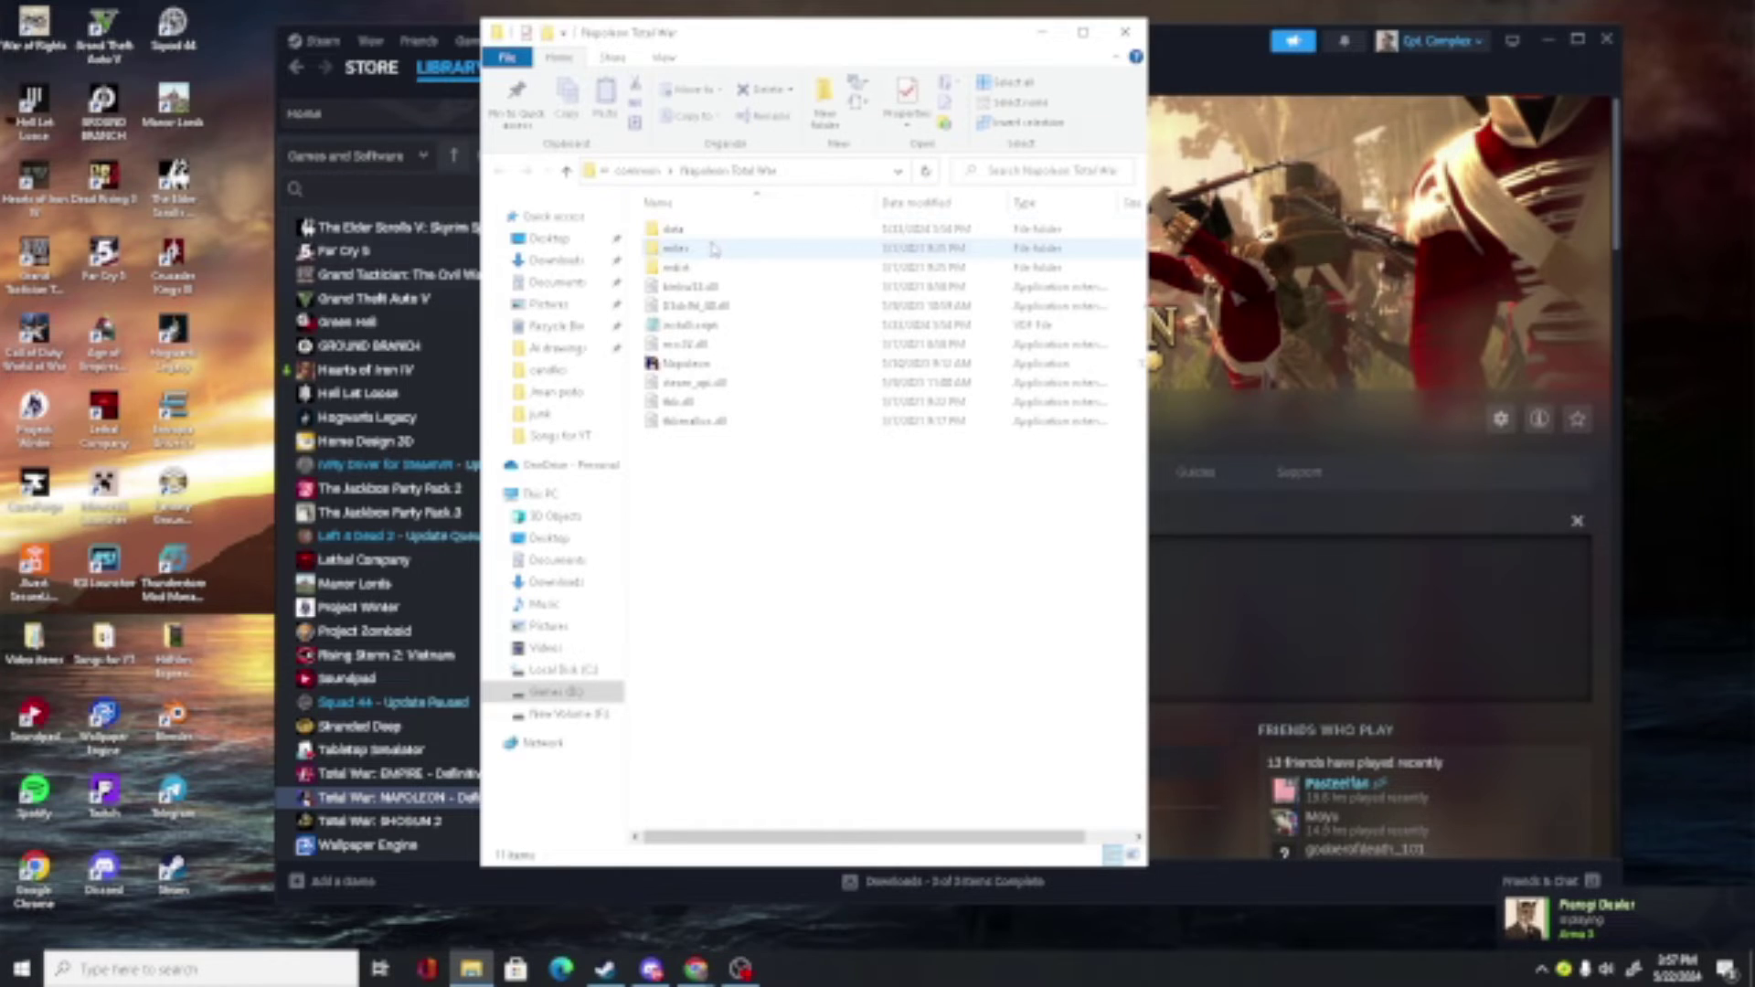
click(685, 230)
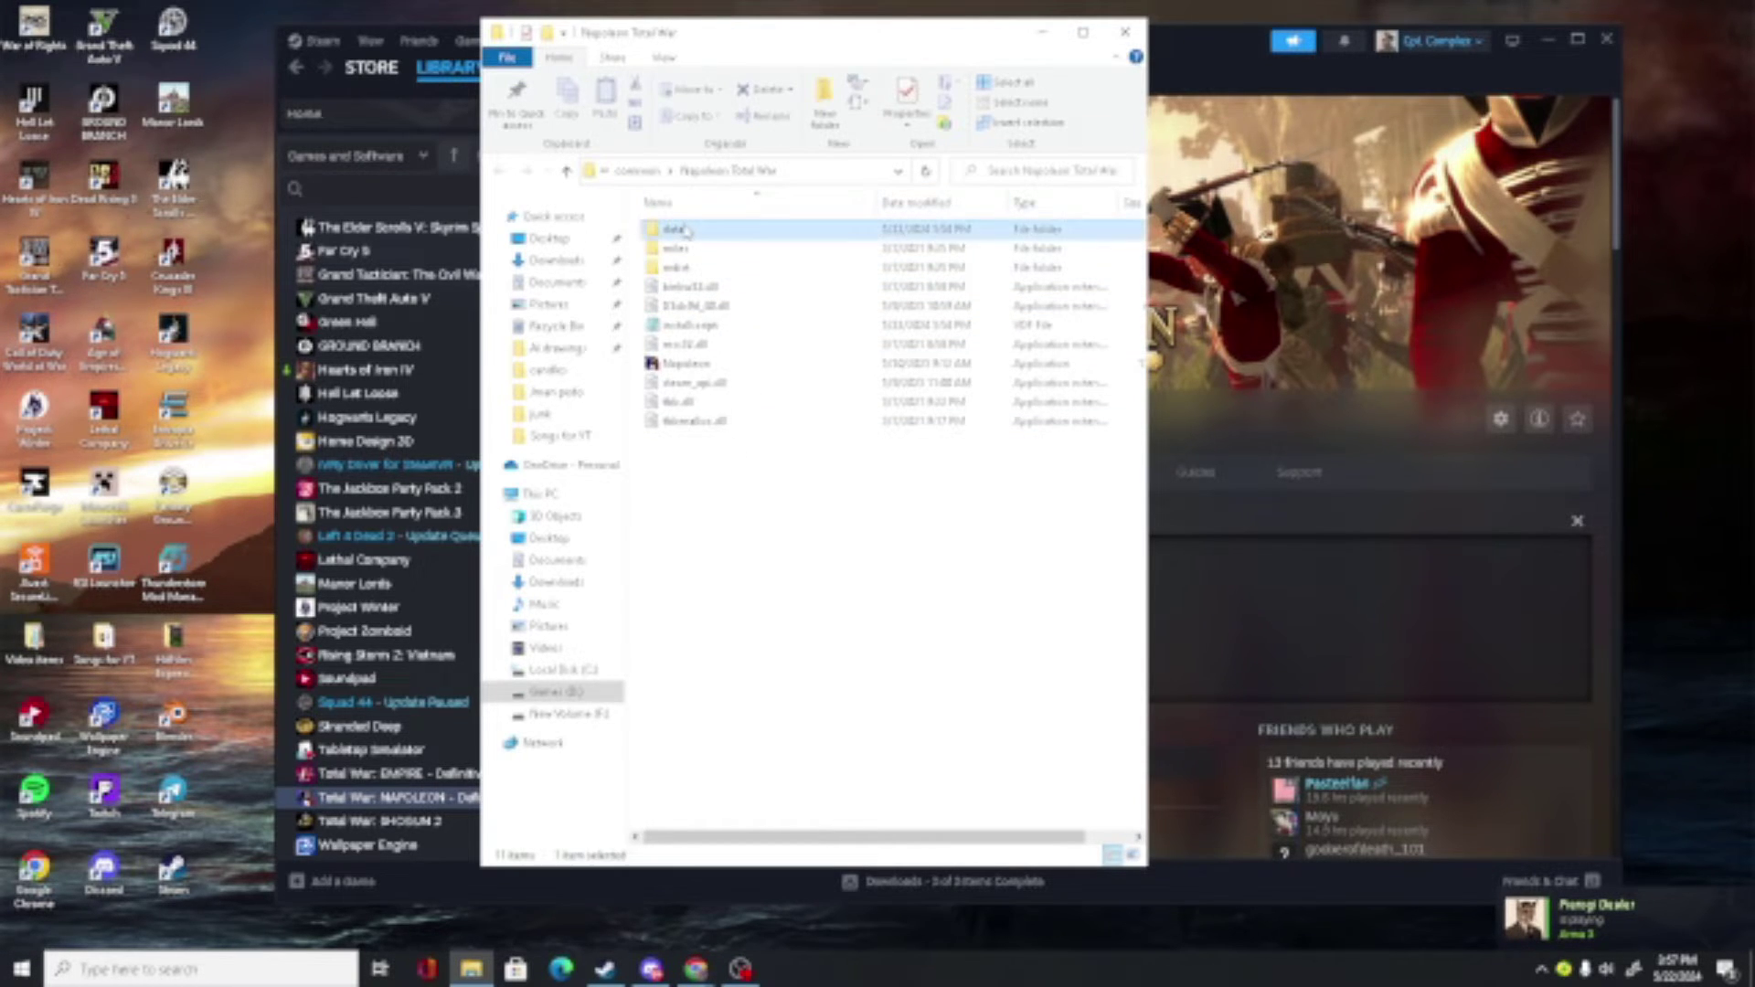
double_click(686, 231)
drag(704, 660, 842, 236)
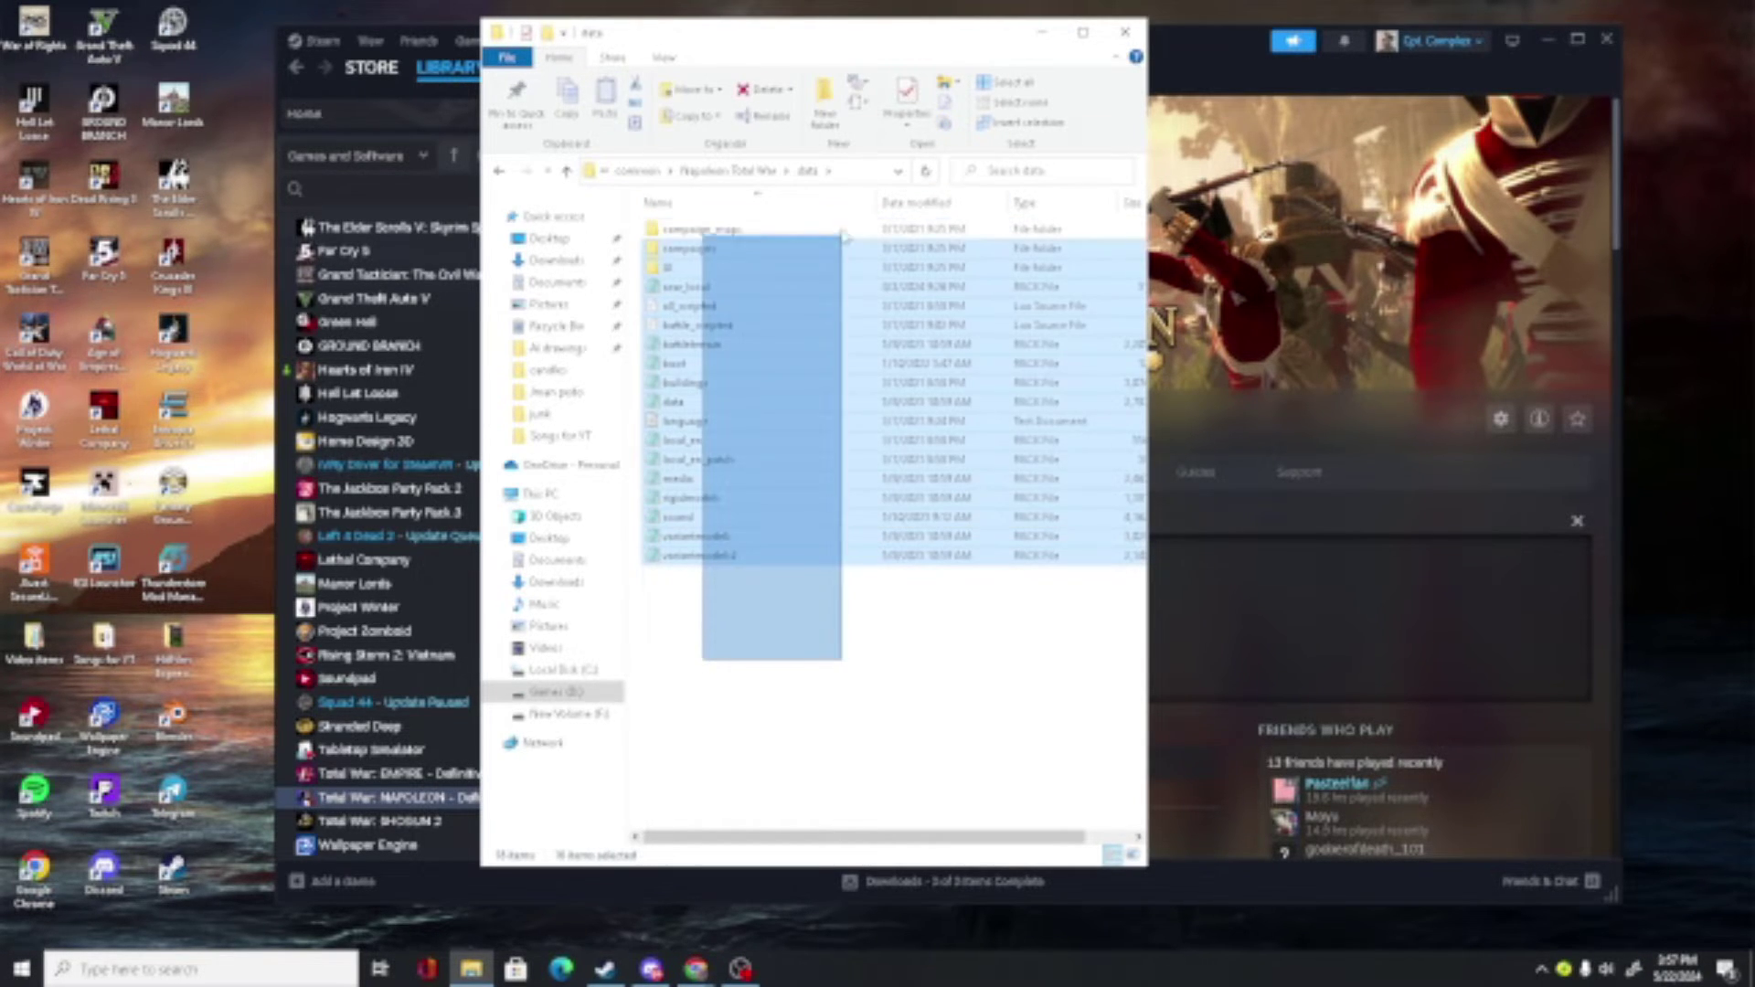
click(807, 483)
click(725, 170)
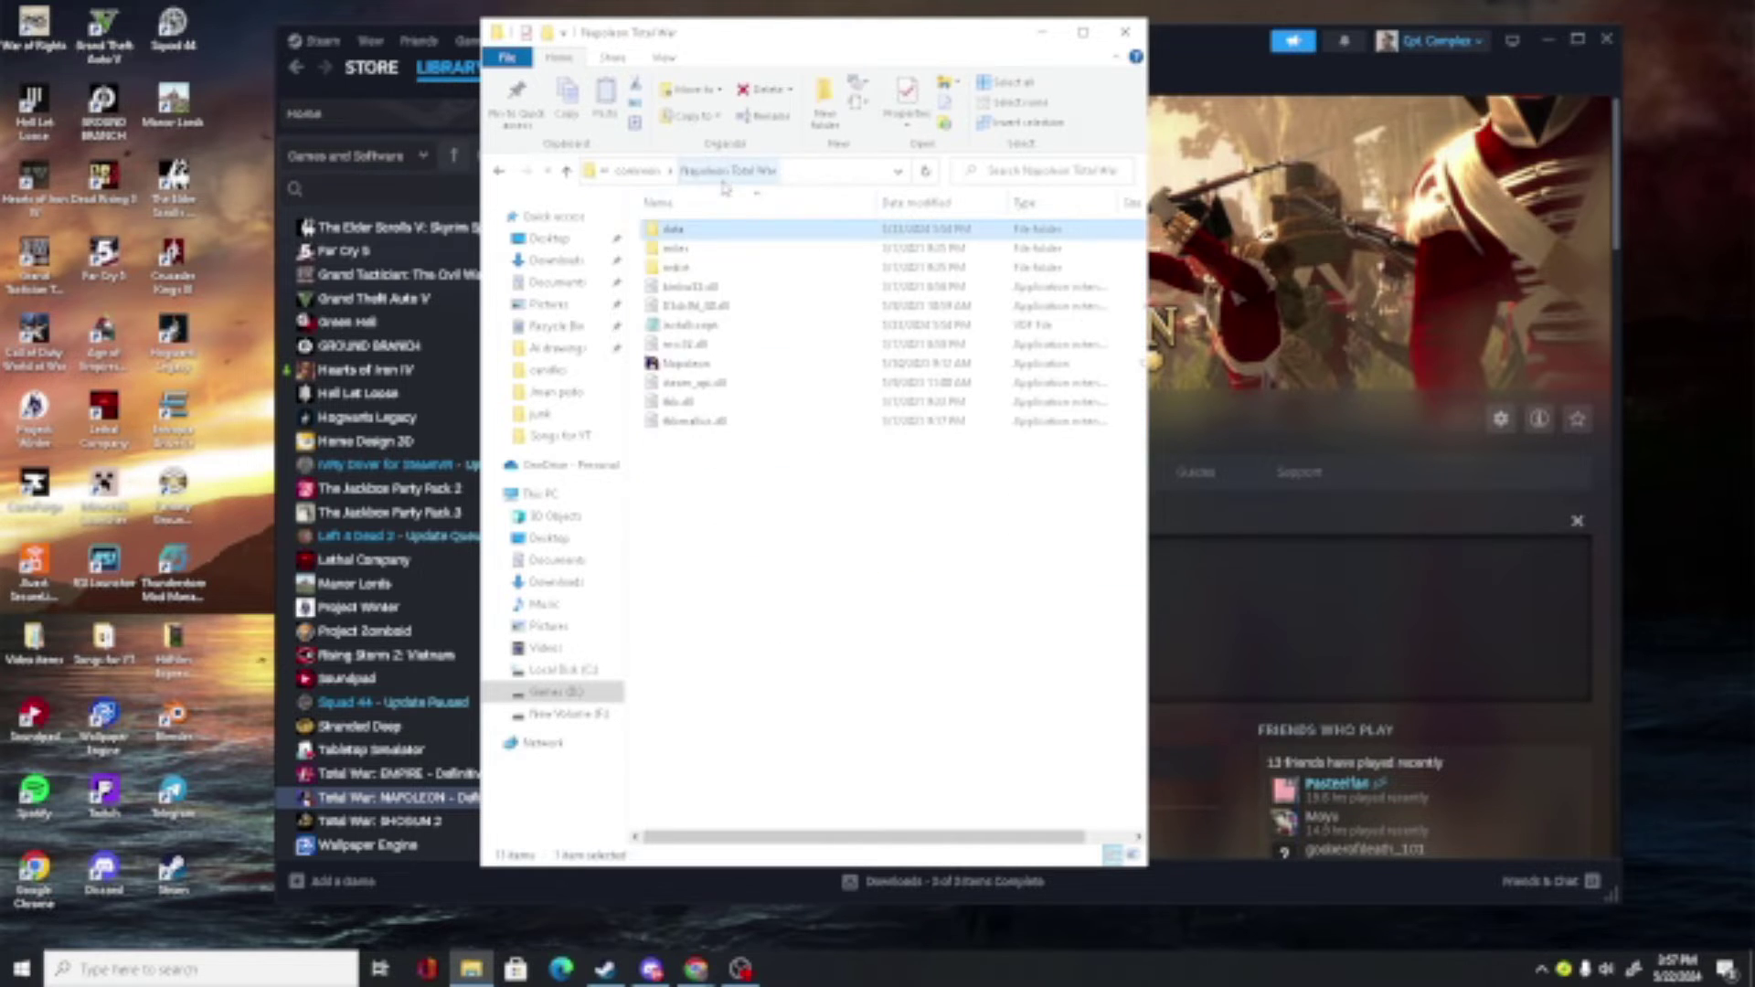
click(875, 572)
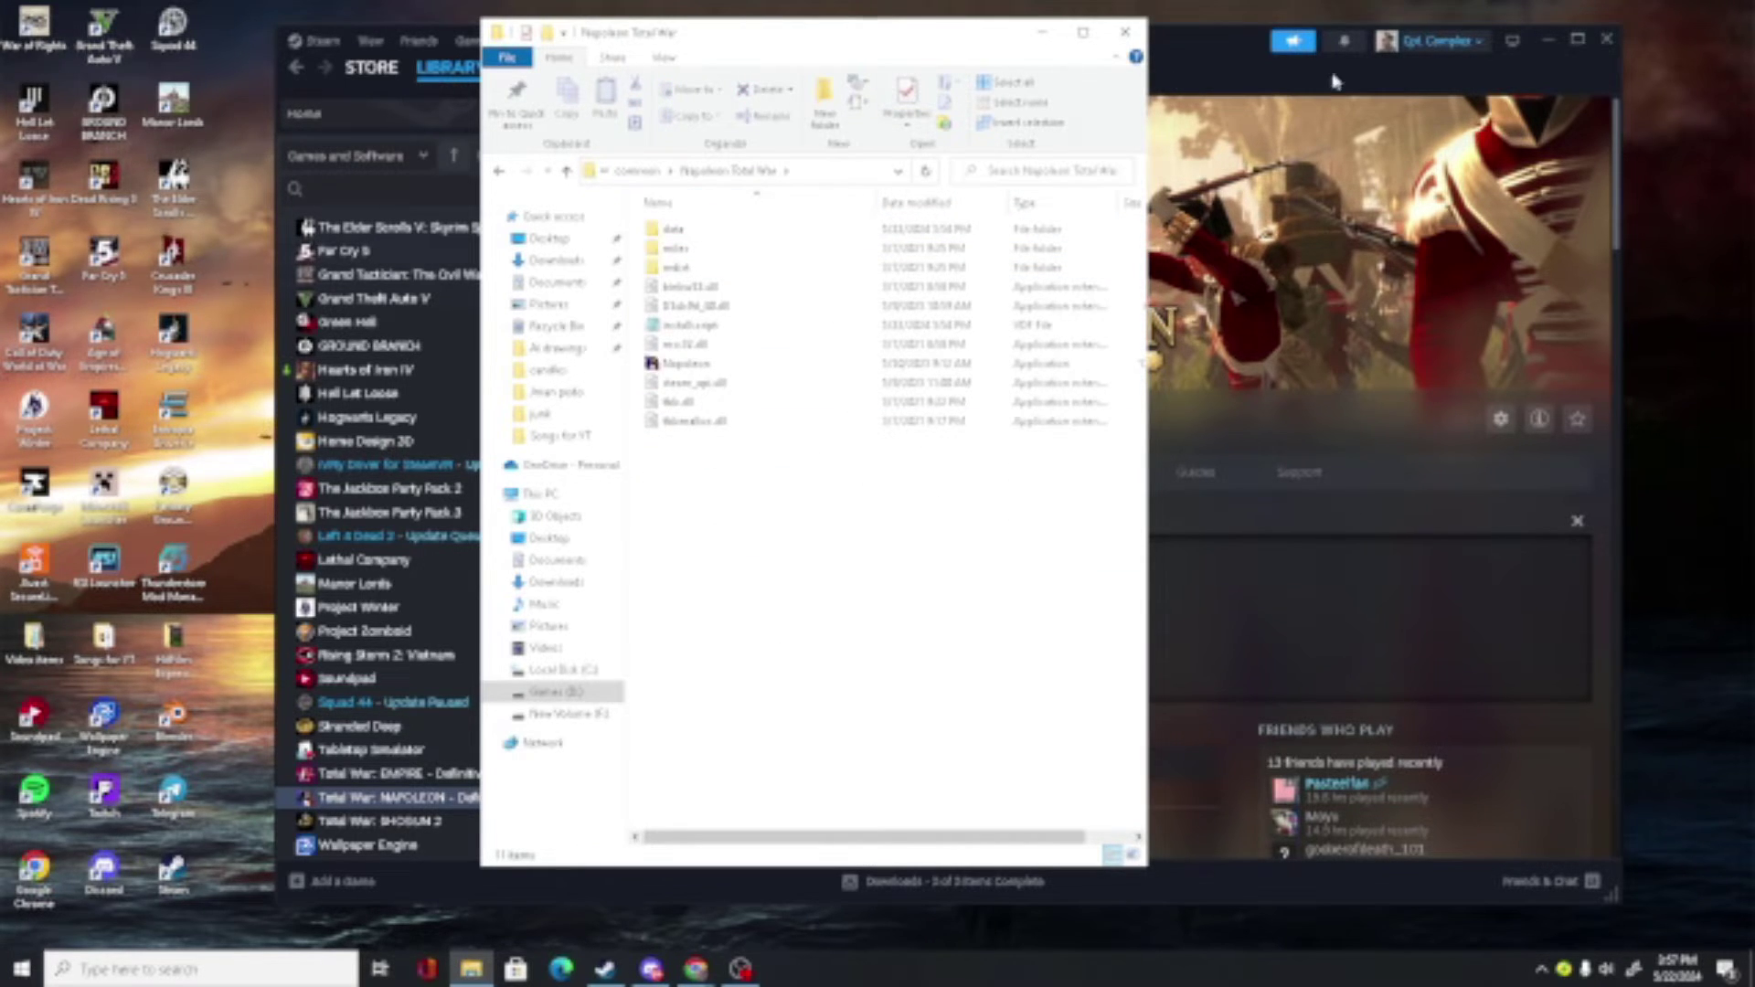
- Open Total War: NAPOLEON's local install files from its Steam library entry via Manage
drag(952, 37, 1419, 42)
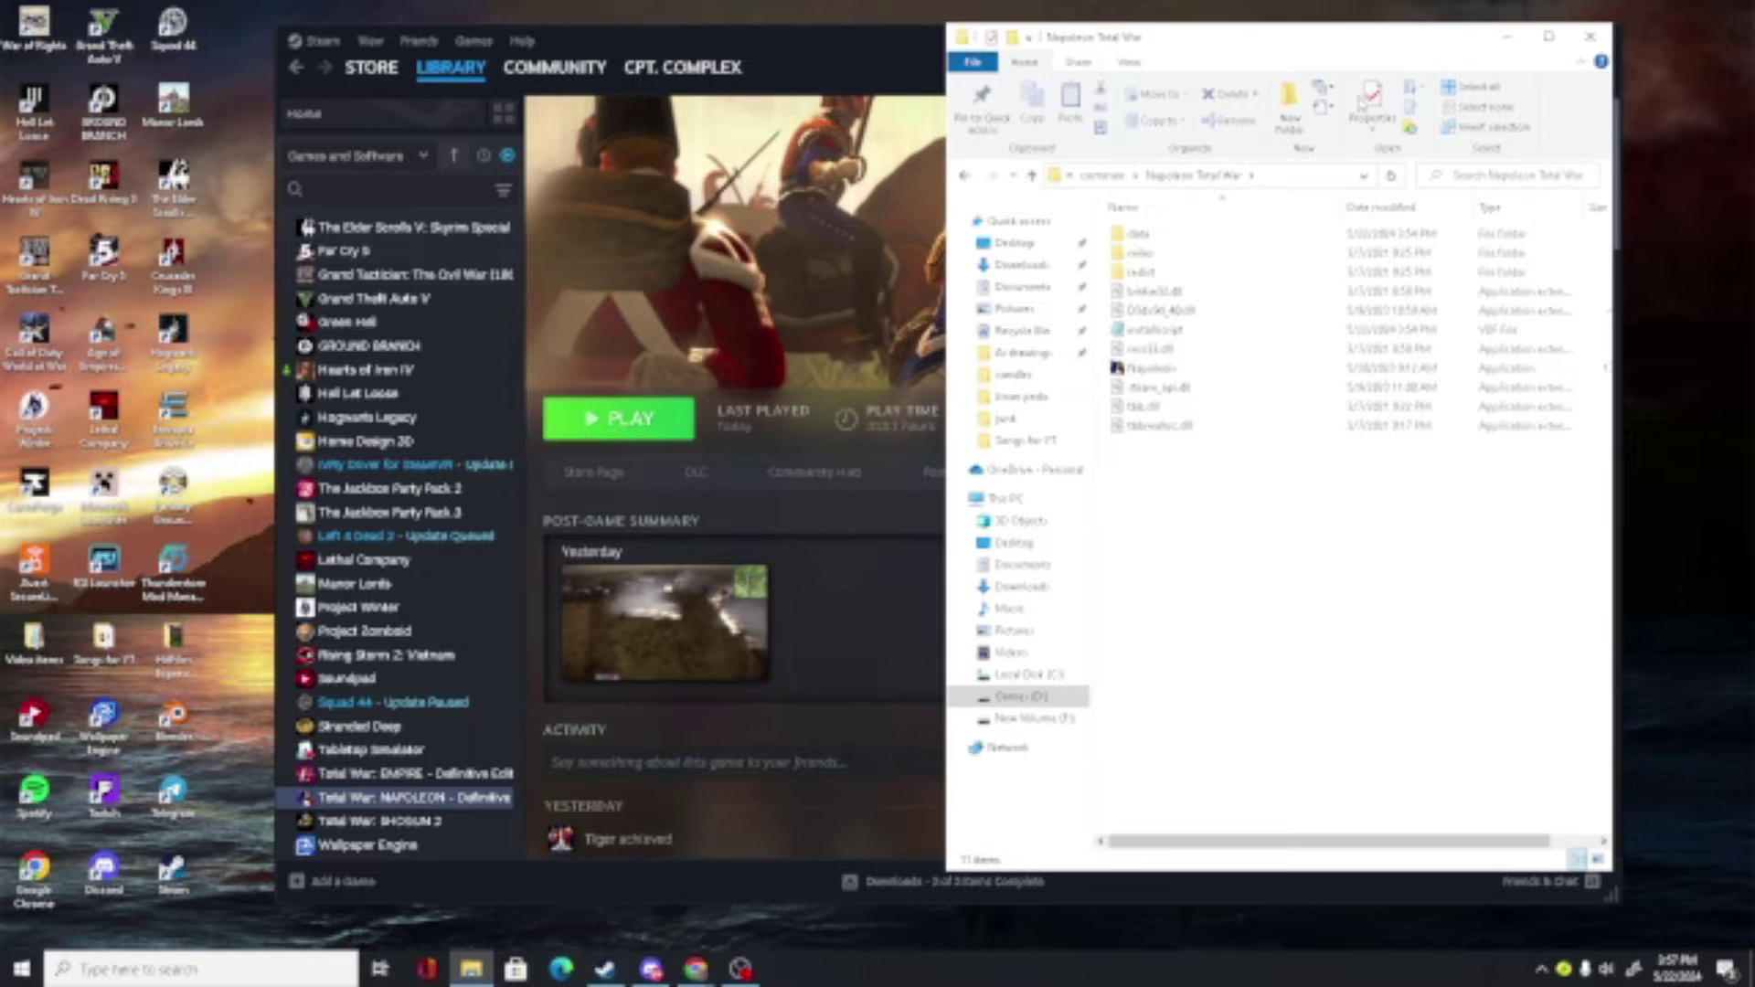
click(812, 759)
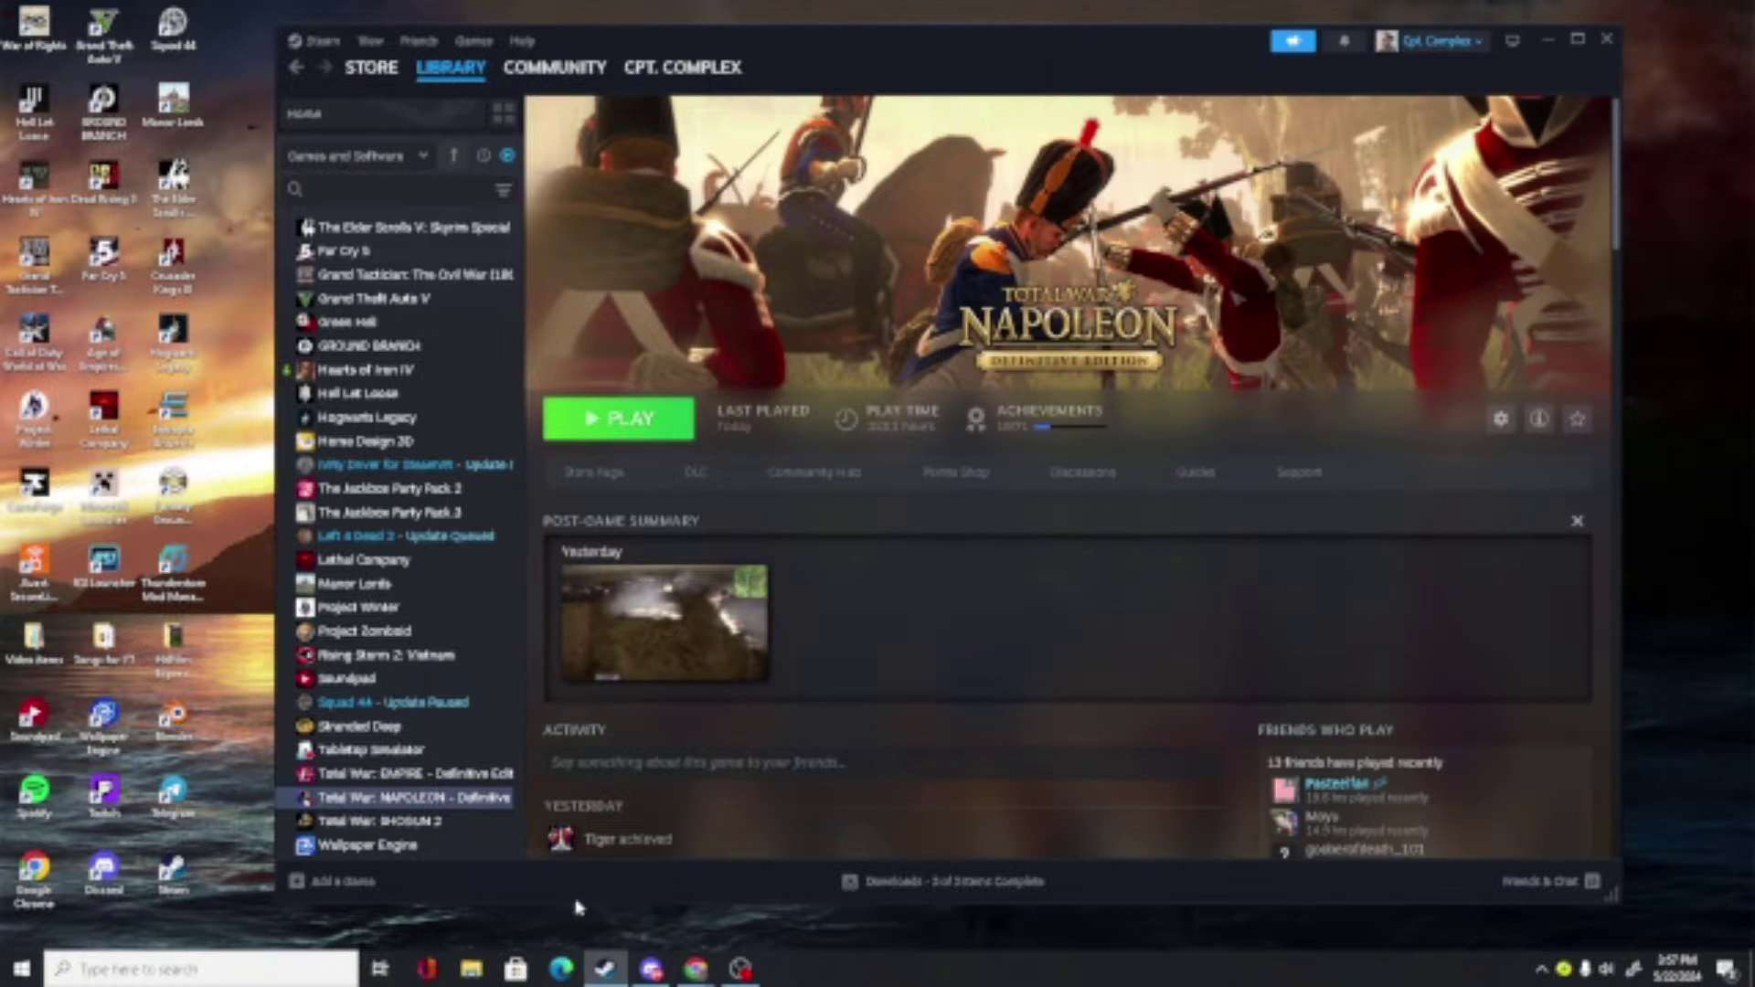
right_click(488, 800)
mouse_move(545, 745)
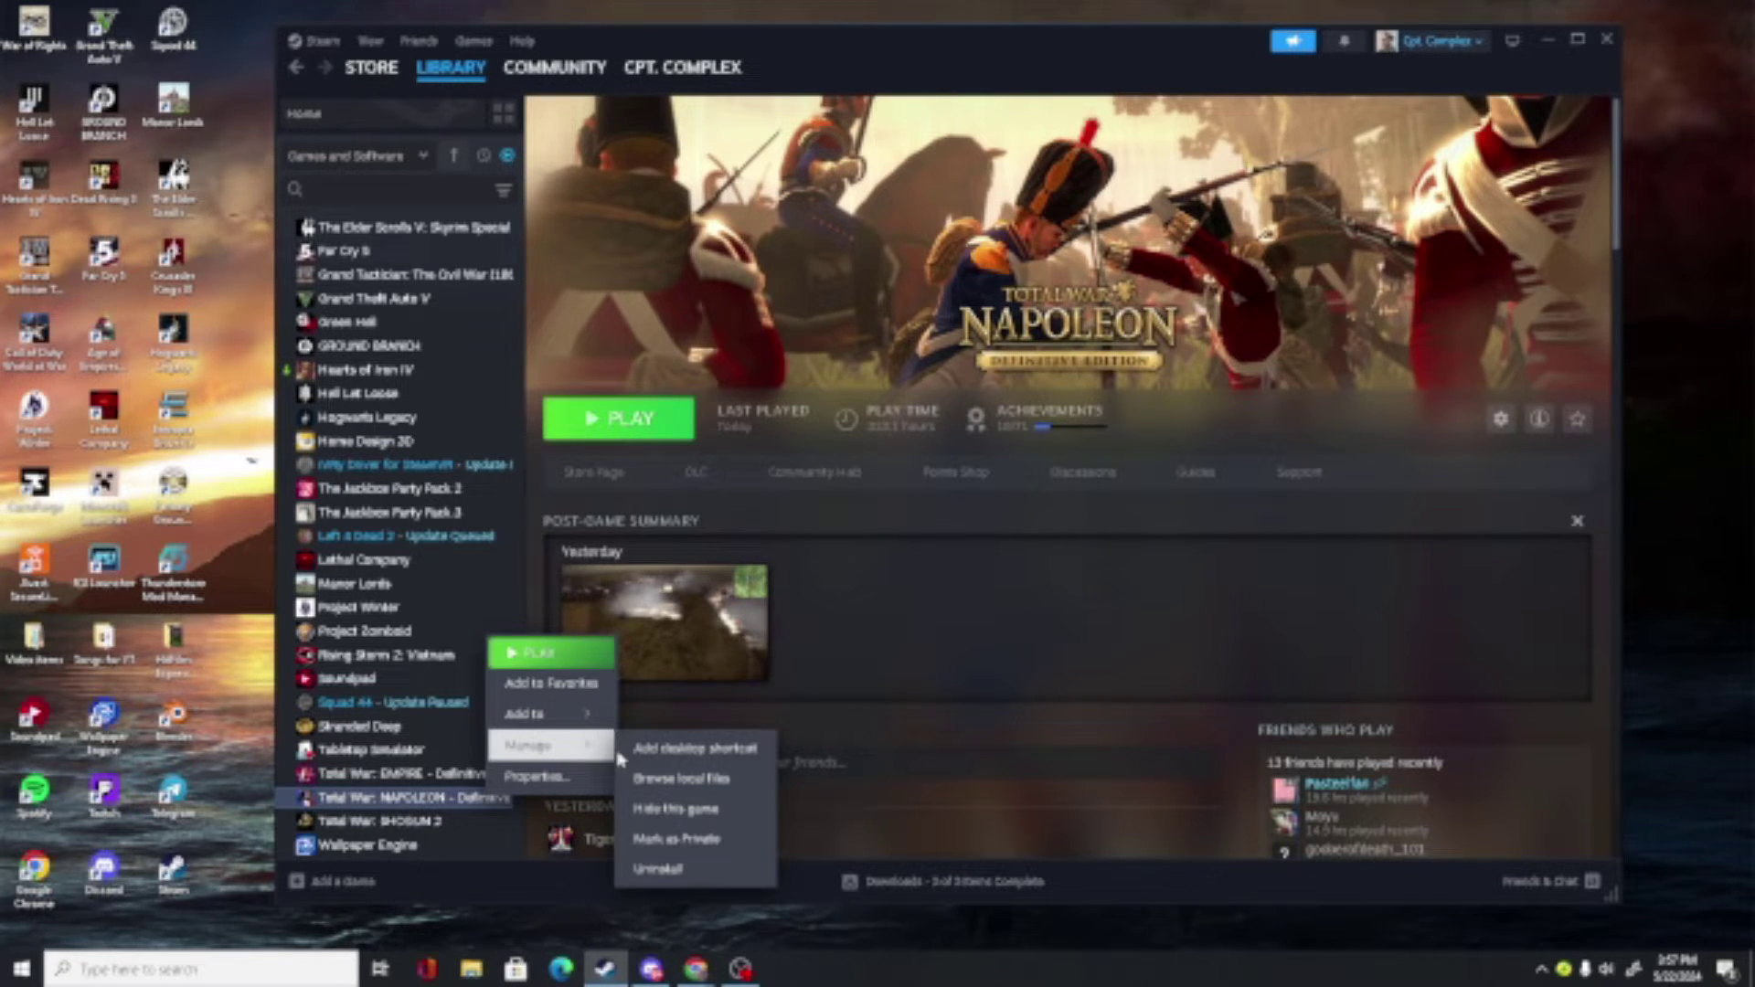
click(682, 777)
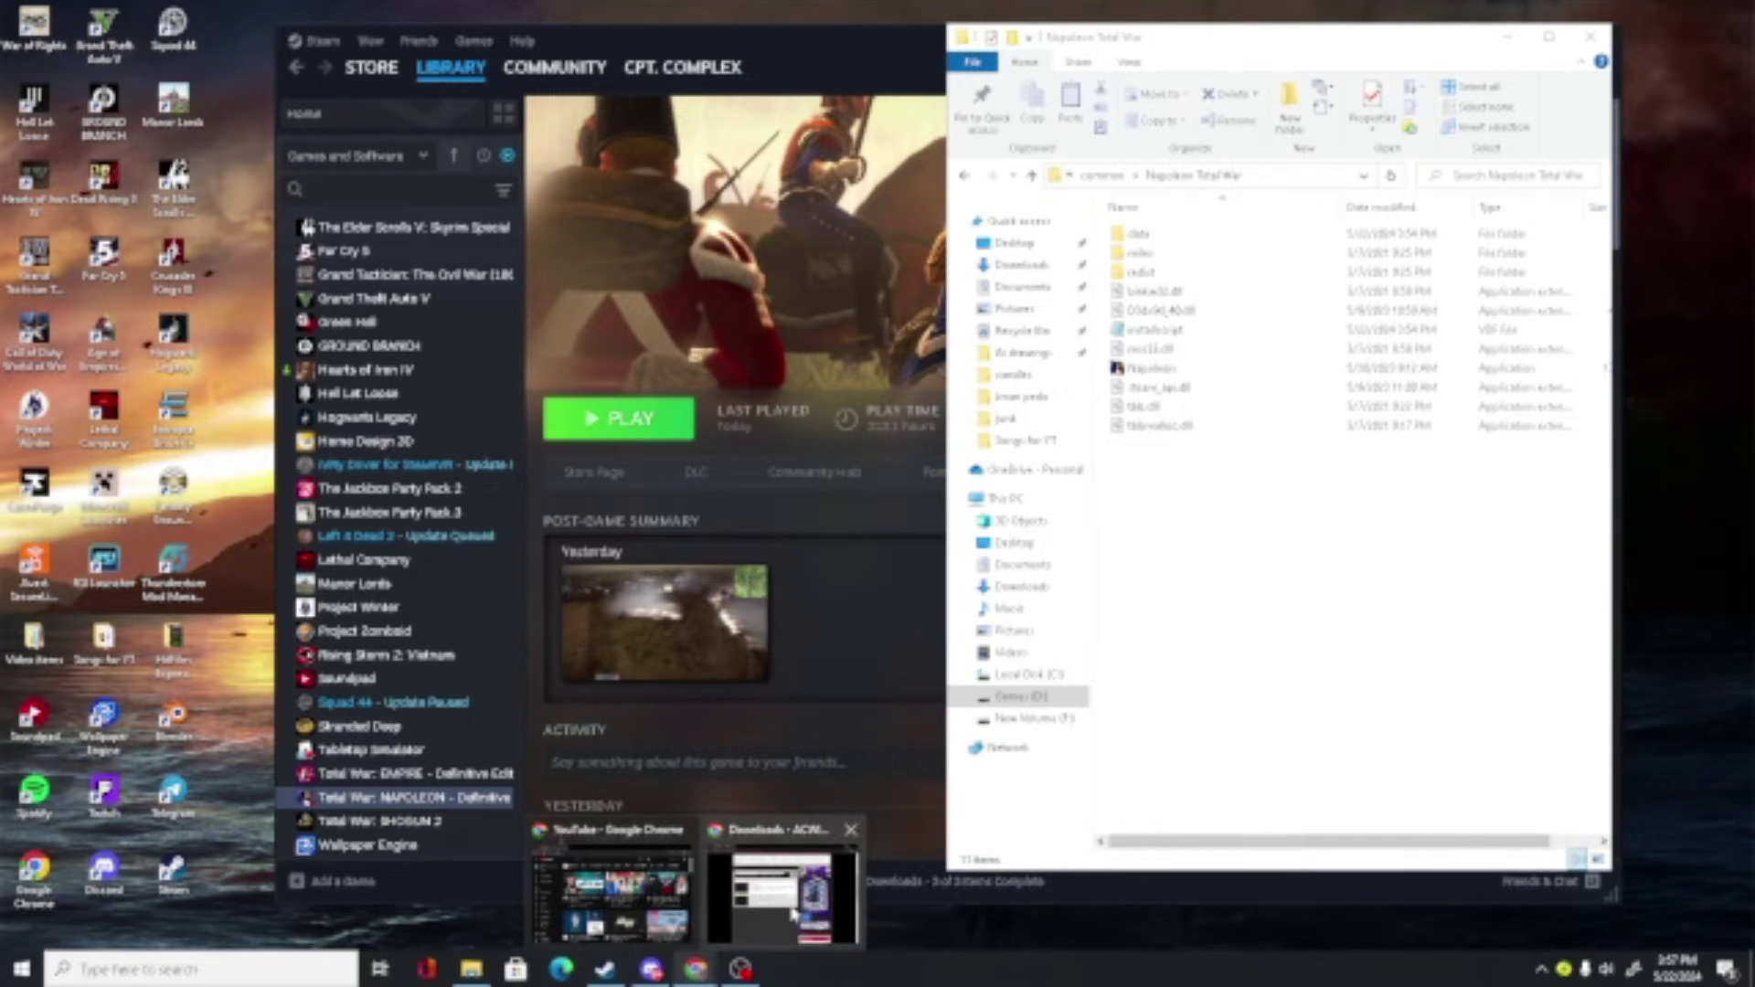
- Start downloading the Road to Vicksburg mod file from ModDB
click(796, 915)
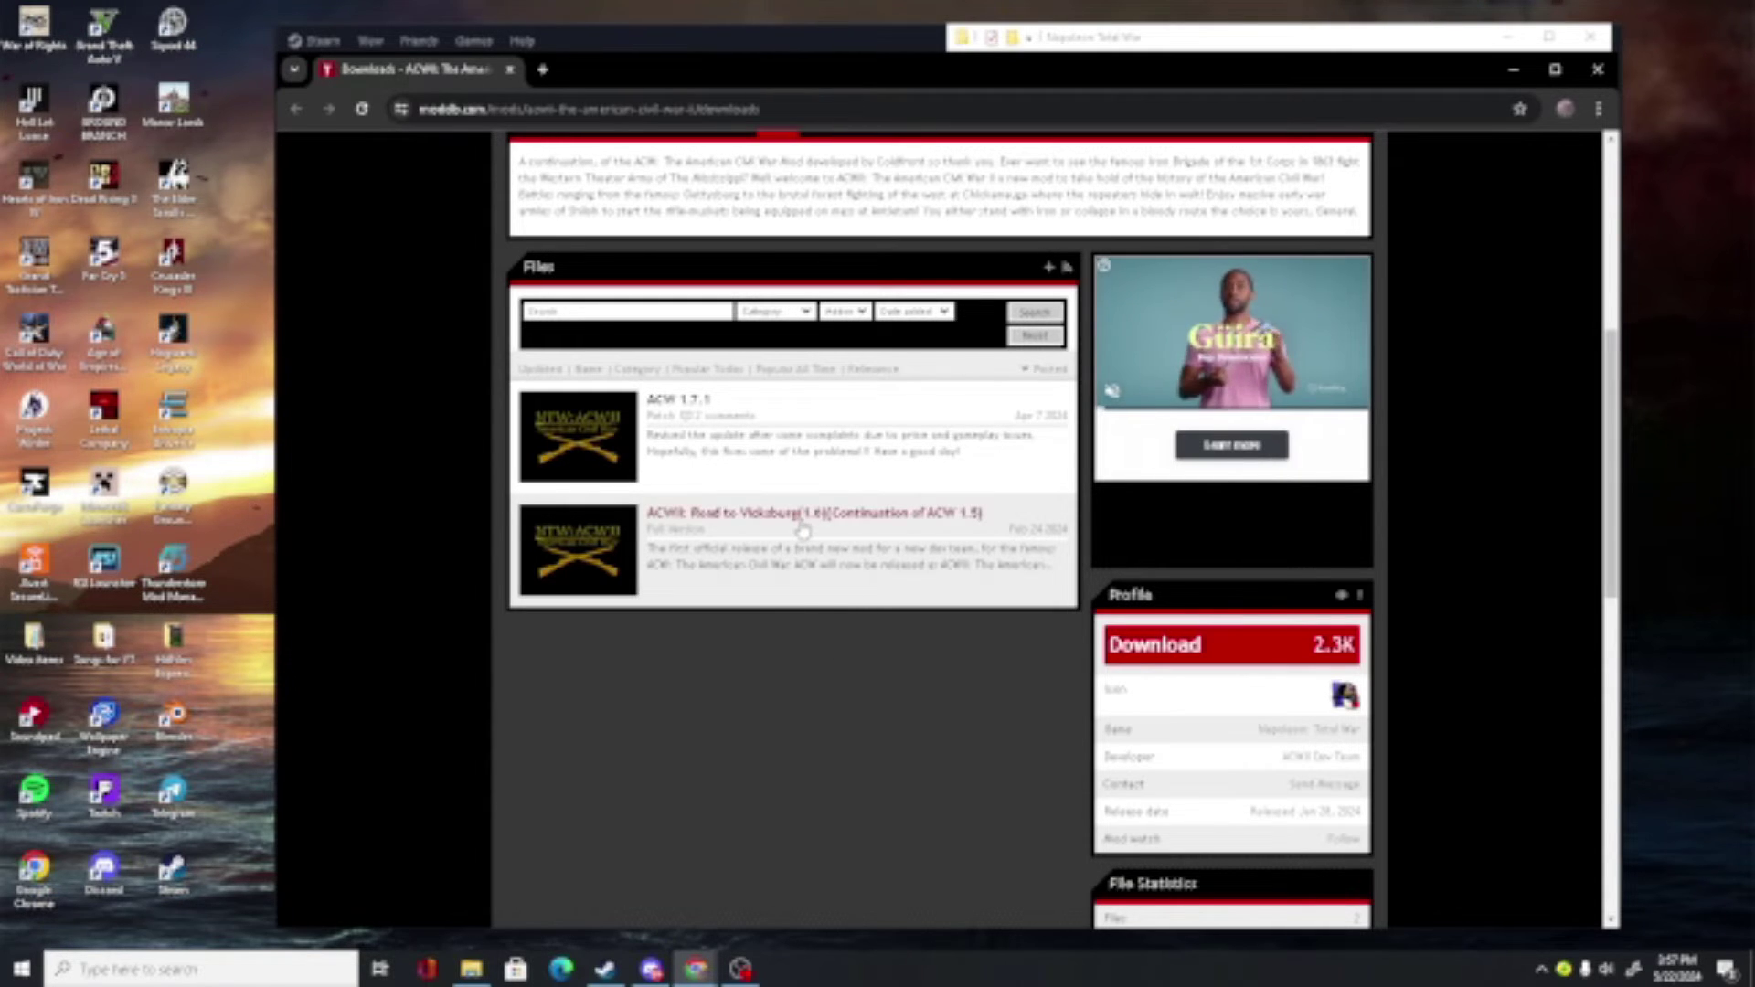
click(899, 528)
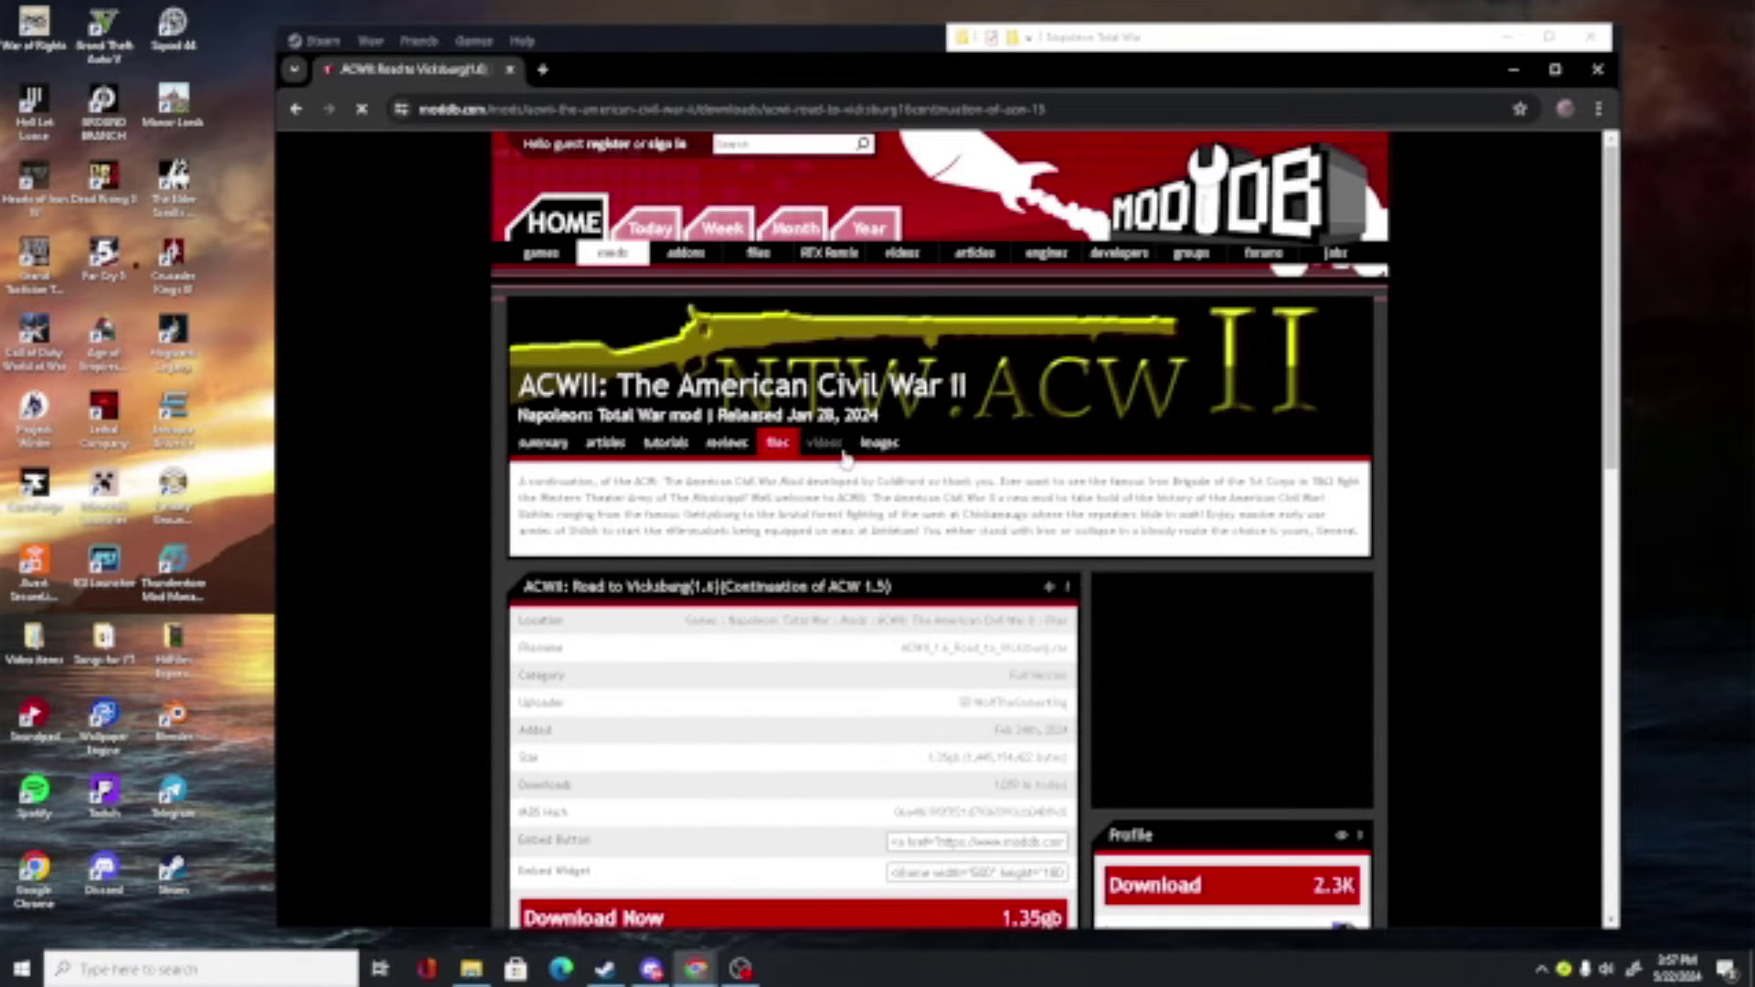
scroll(837, 768, down, 2)
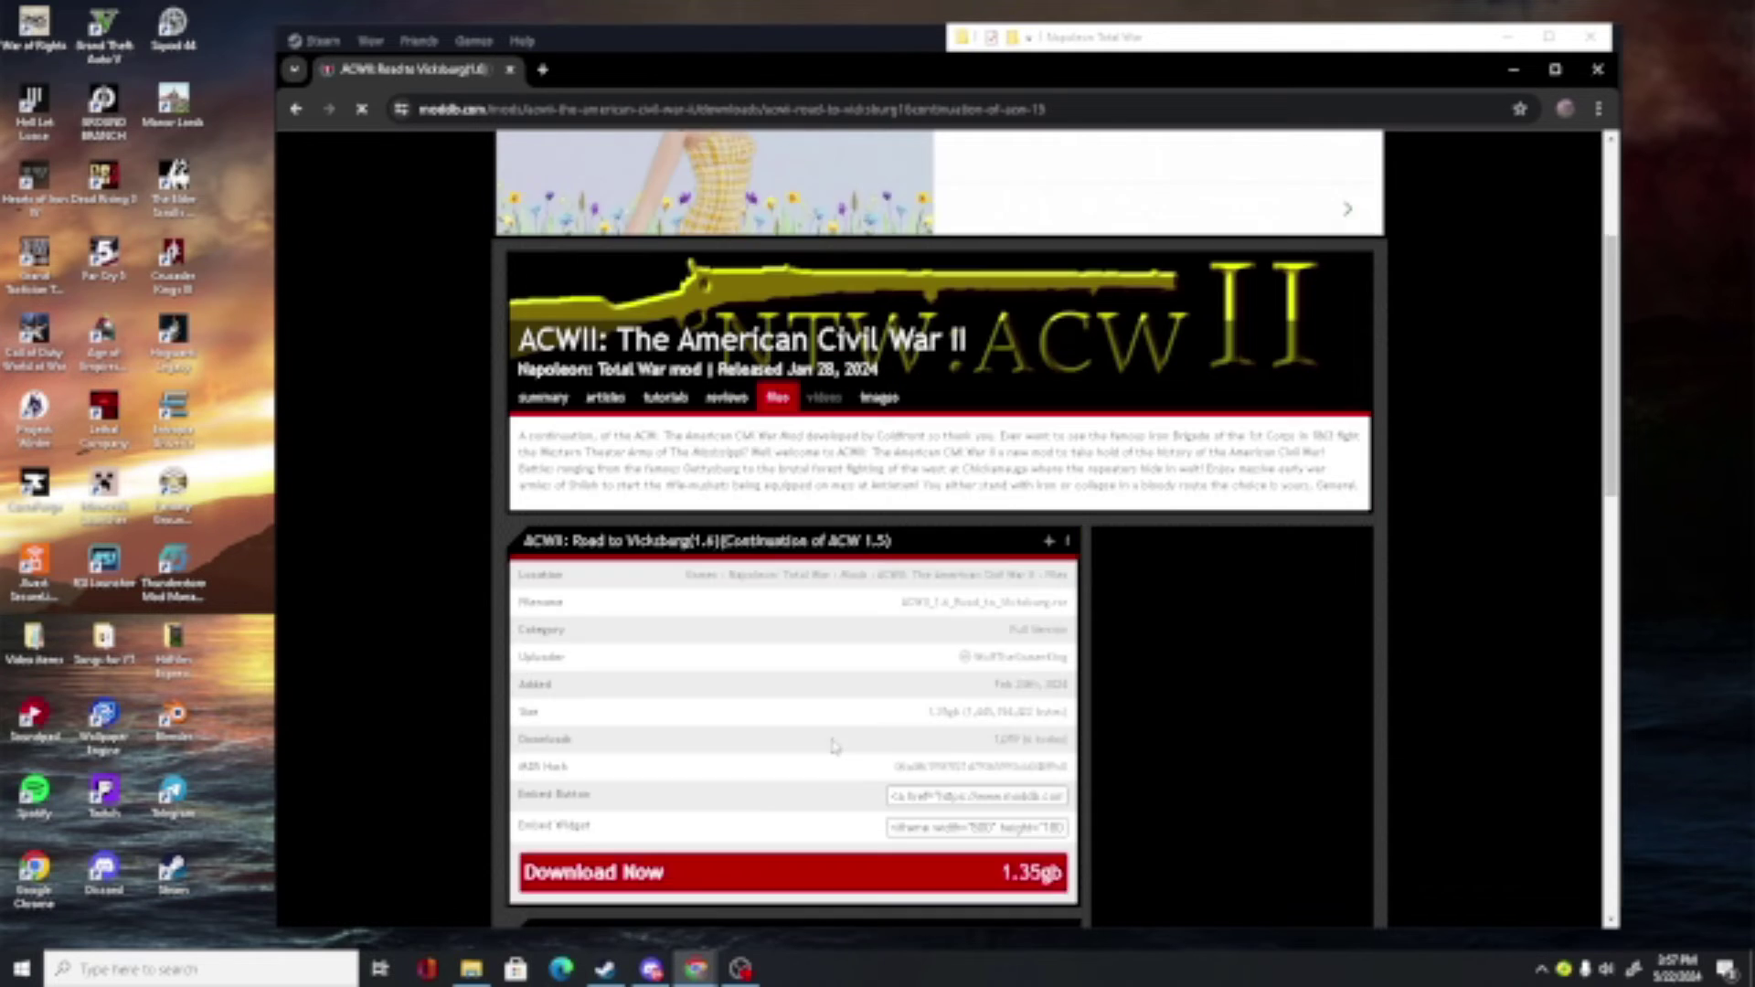
click(751, 802)
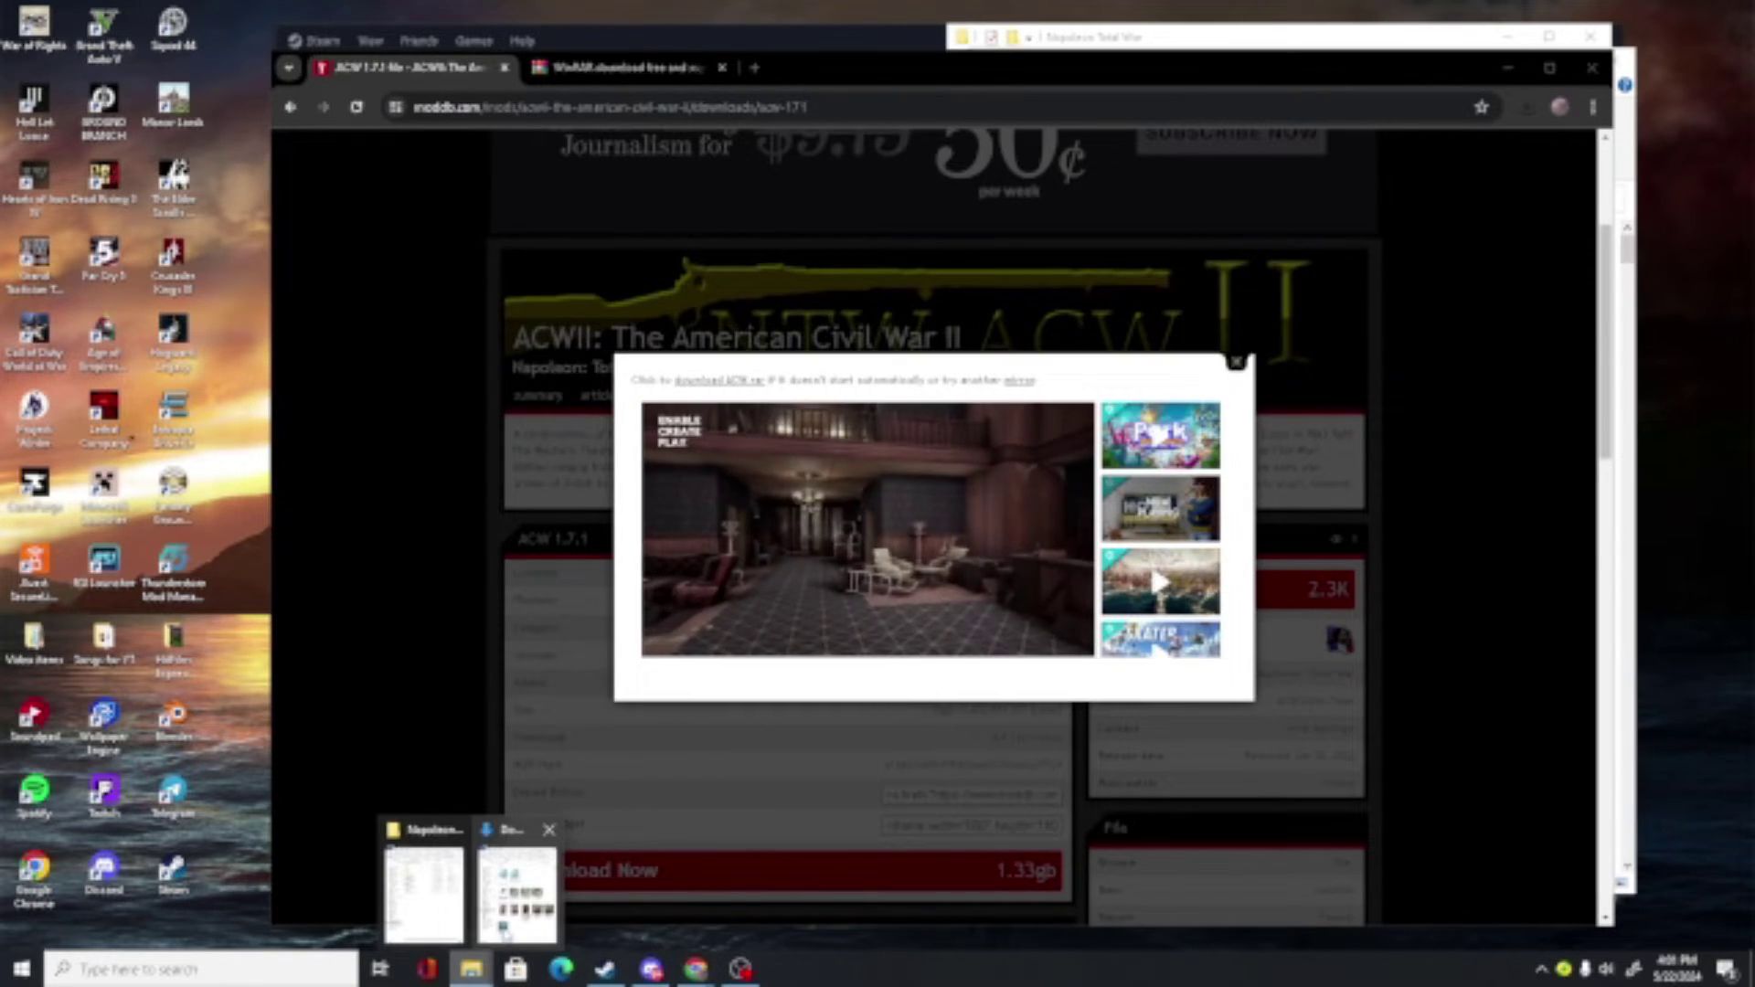
- Bring up the Downloads folder, check the WinRAR site, and return to ModDB's ACW page
click(498, 924)
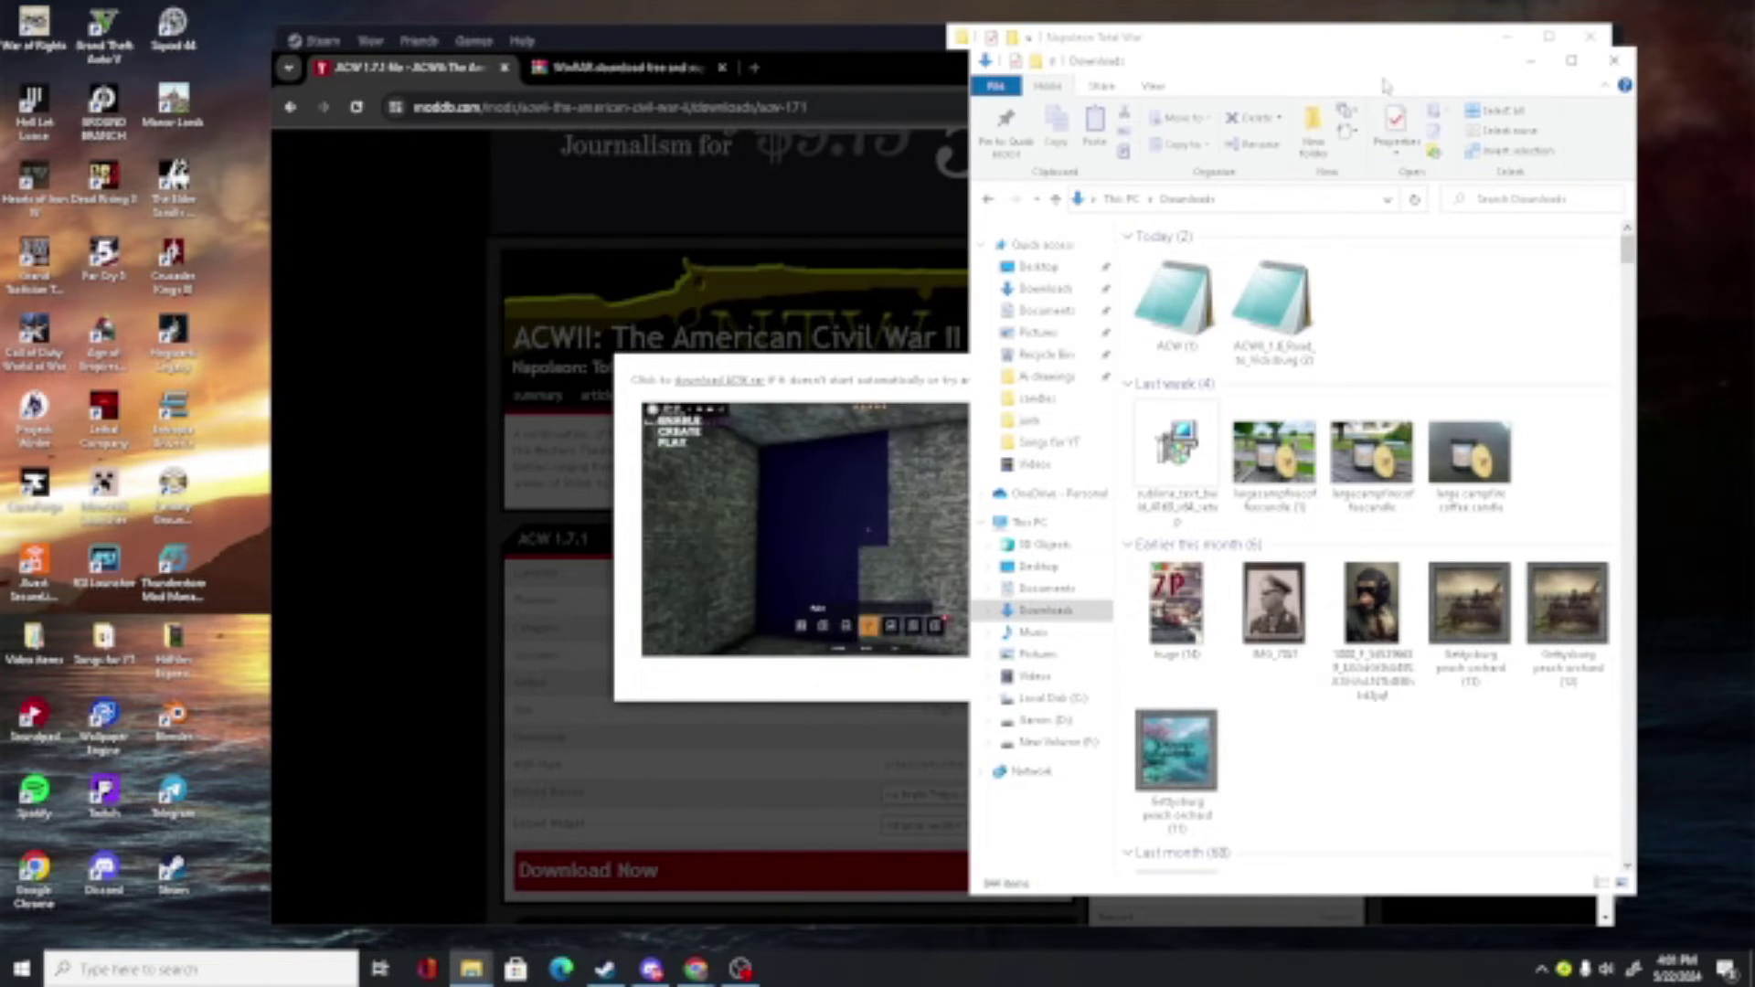
click(1272, 41)
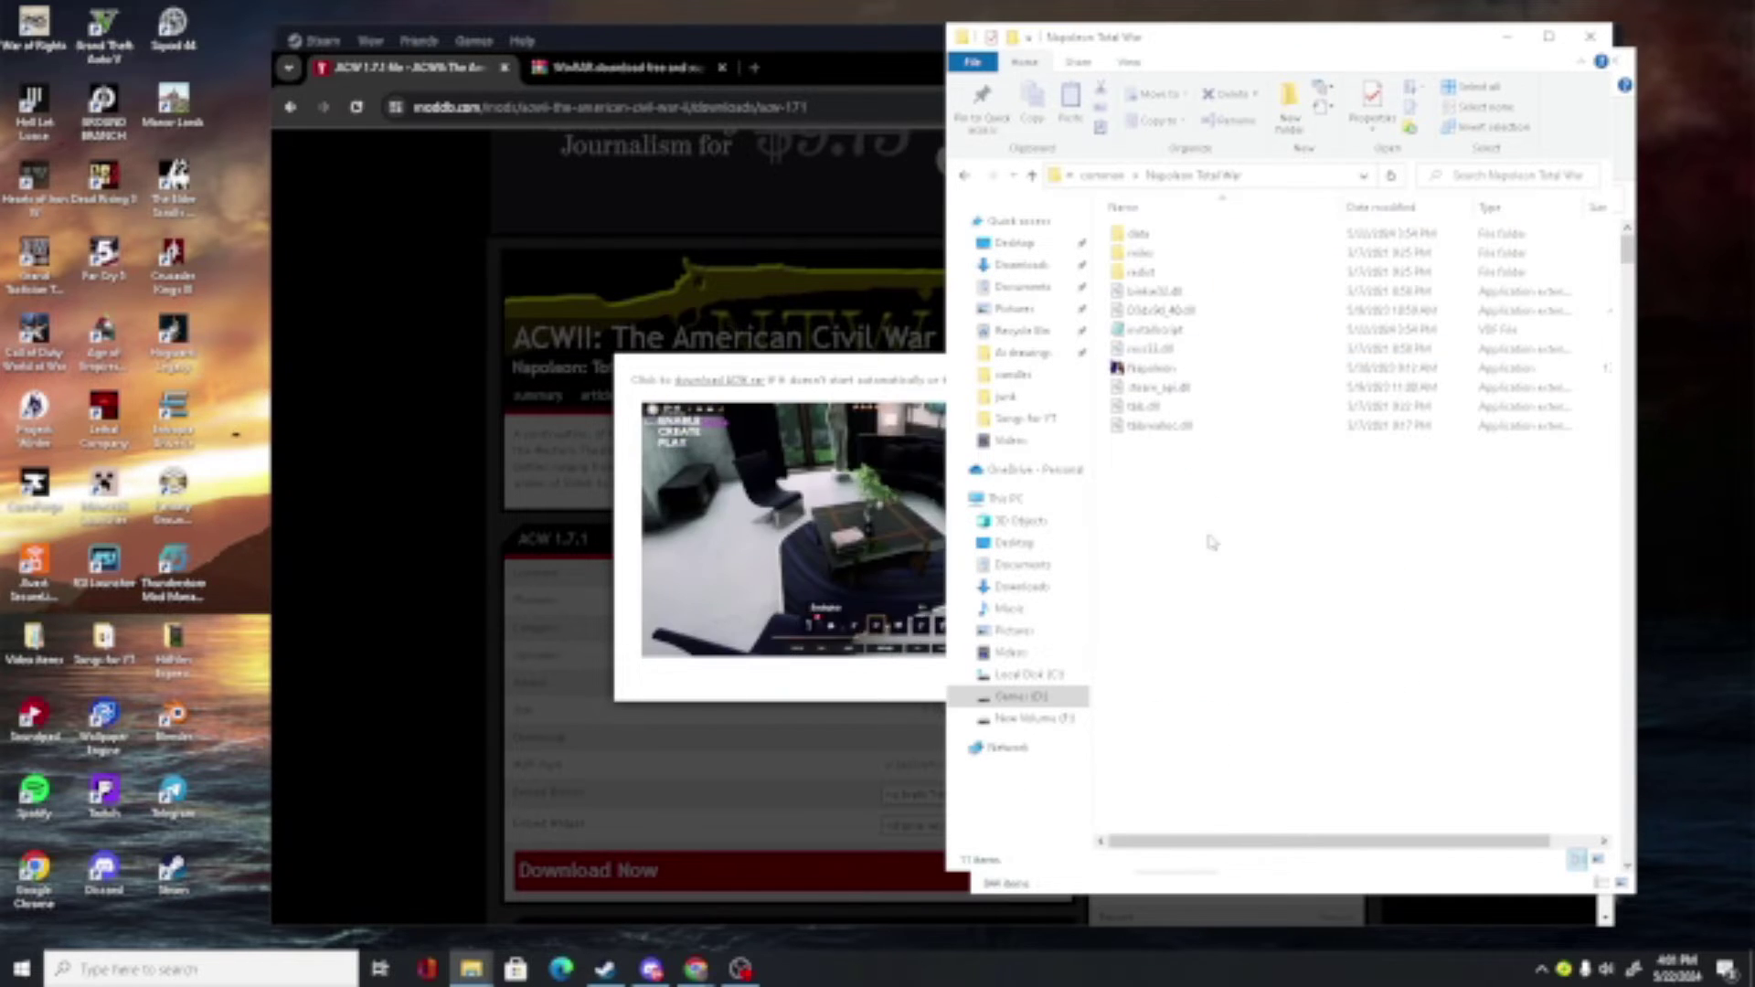
mouse_move(470, 970)
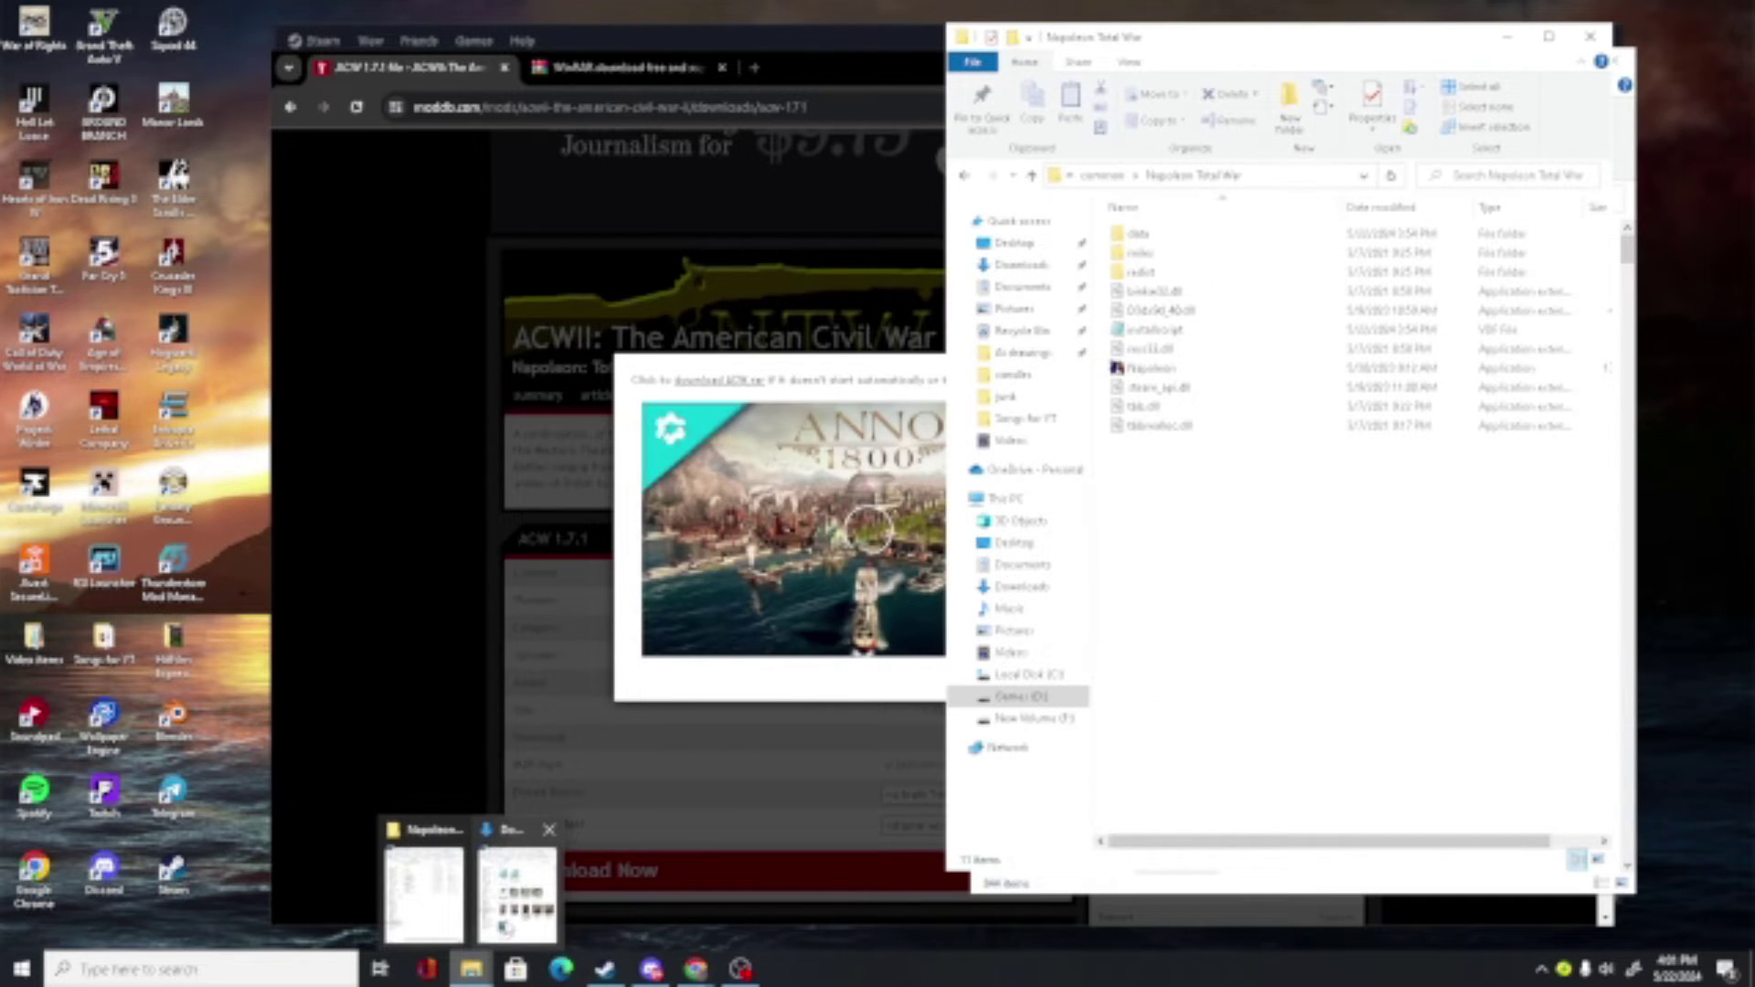
click(624, 66)
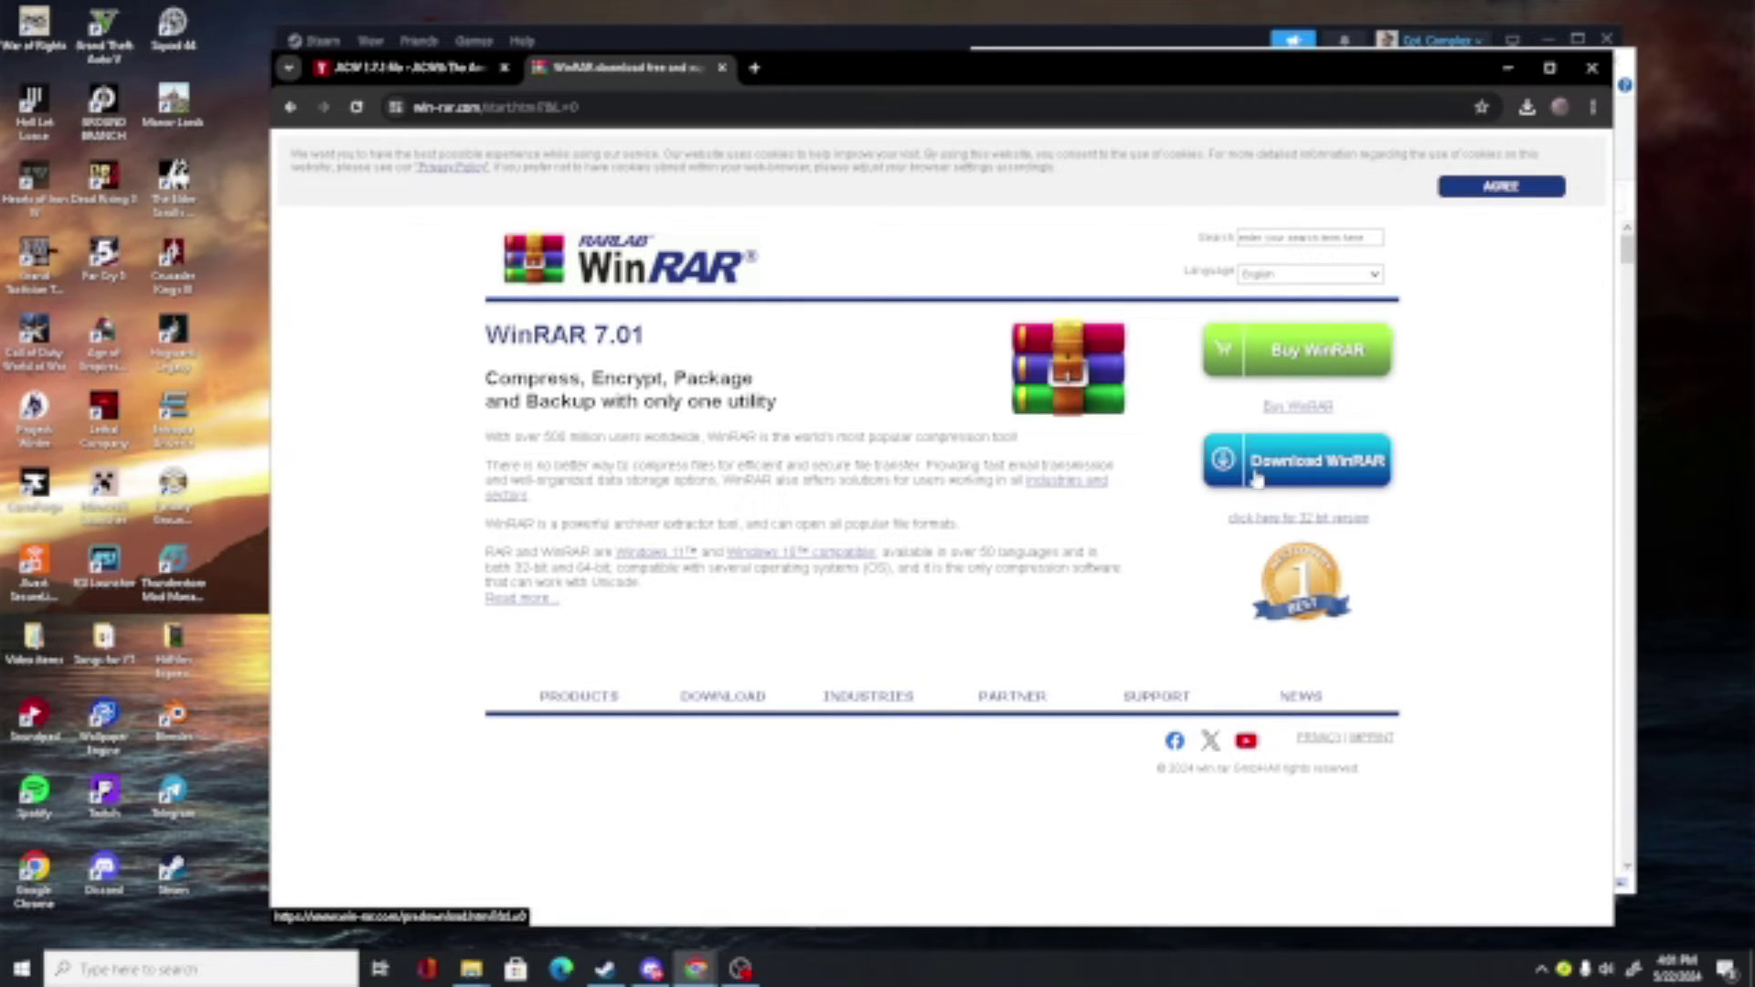
click(446, 66)
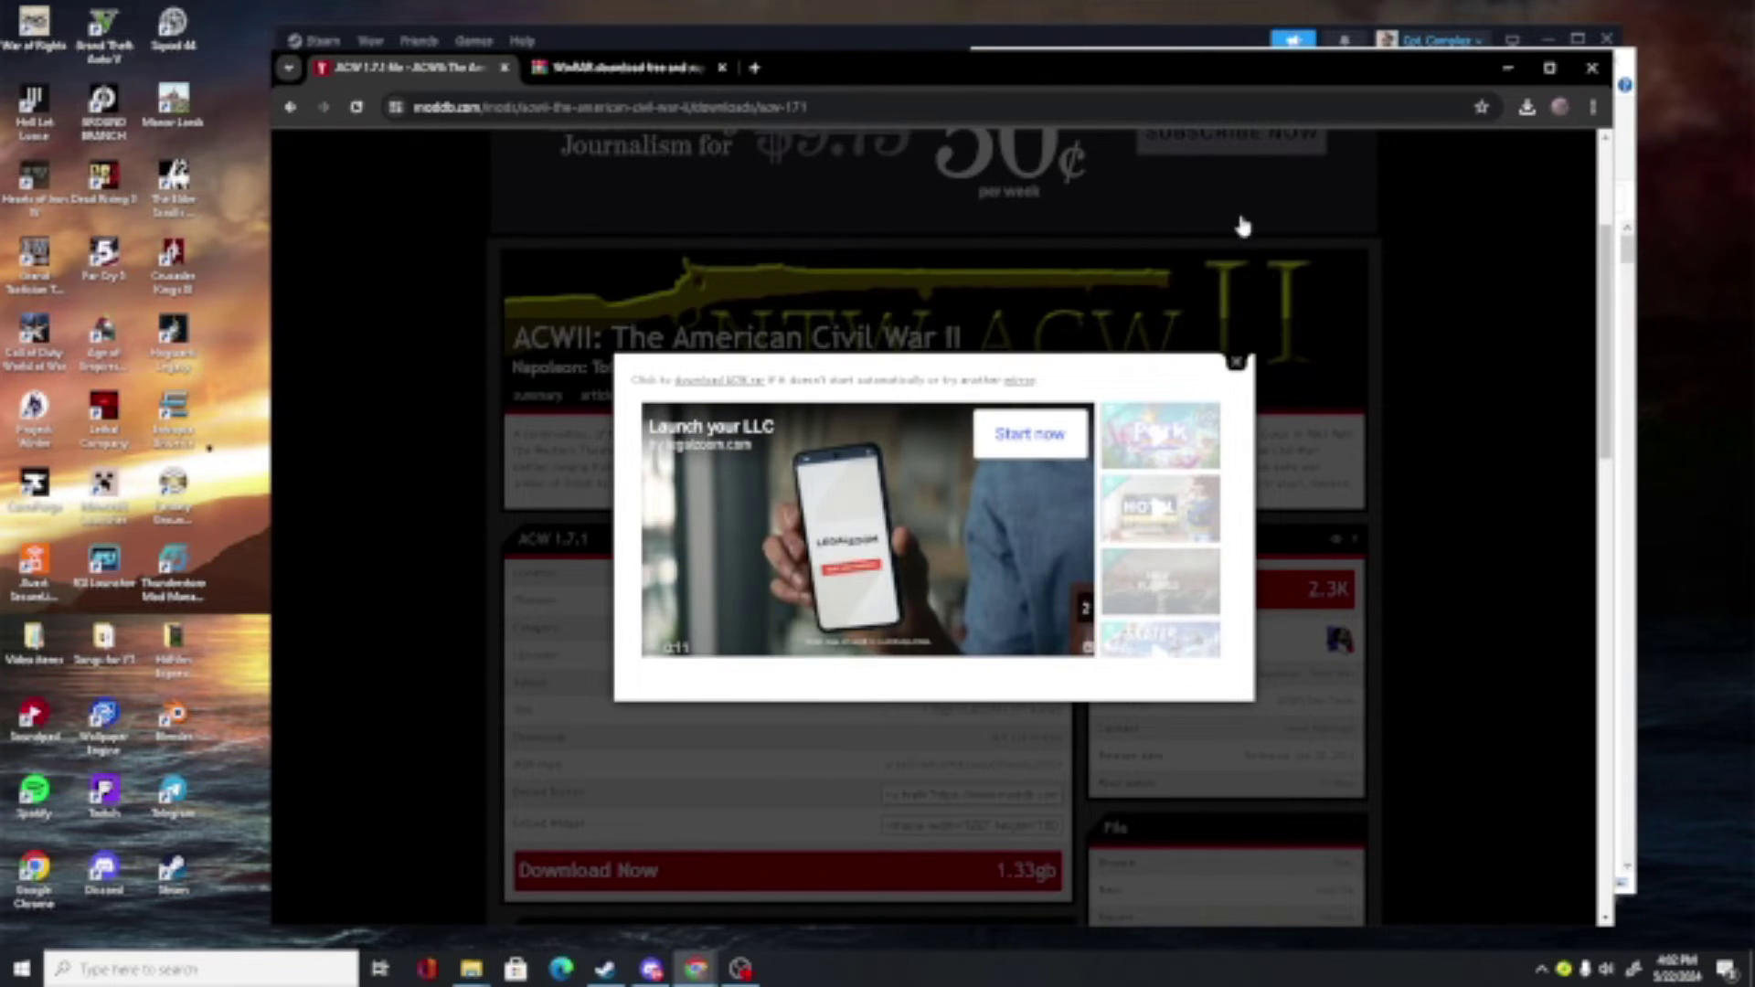
- Extract ACWII_1.6_Road_to_Vicksburg with WinRAR, accepting the default folder path
key(alt+Tab)
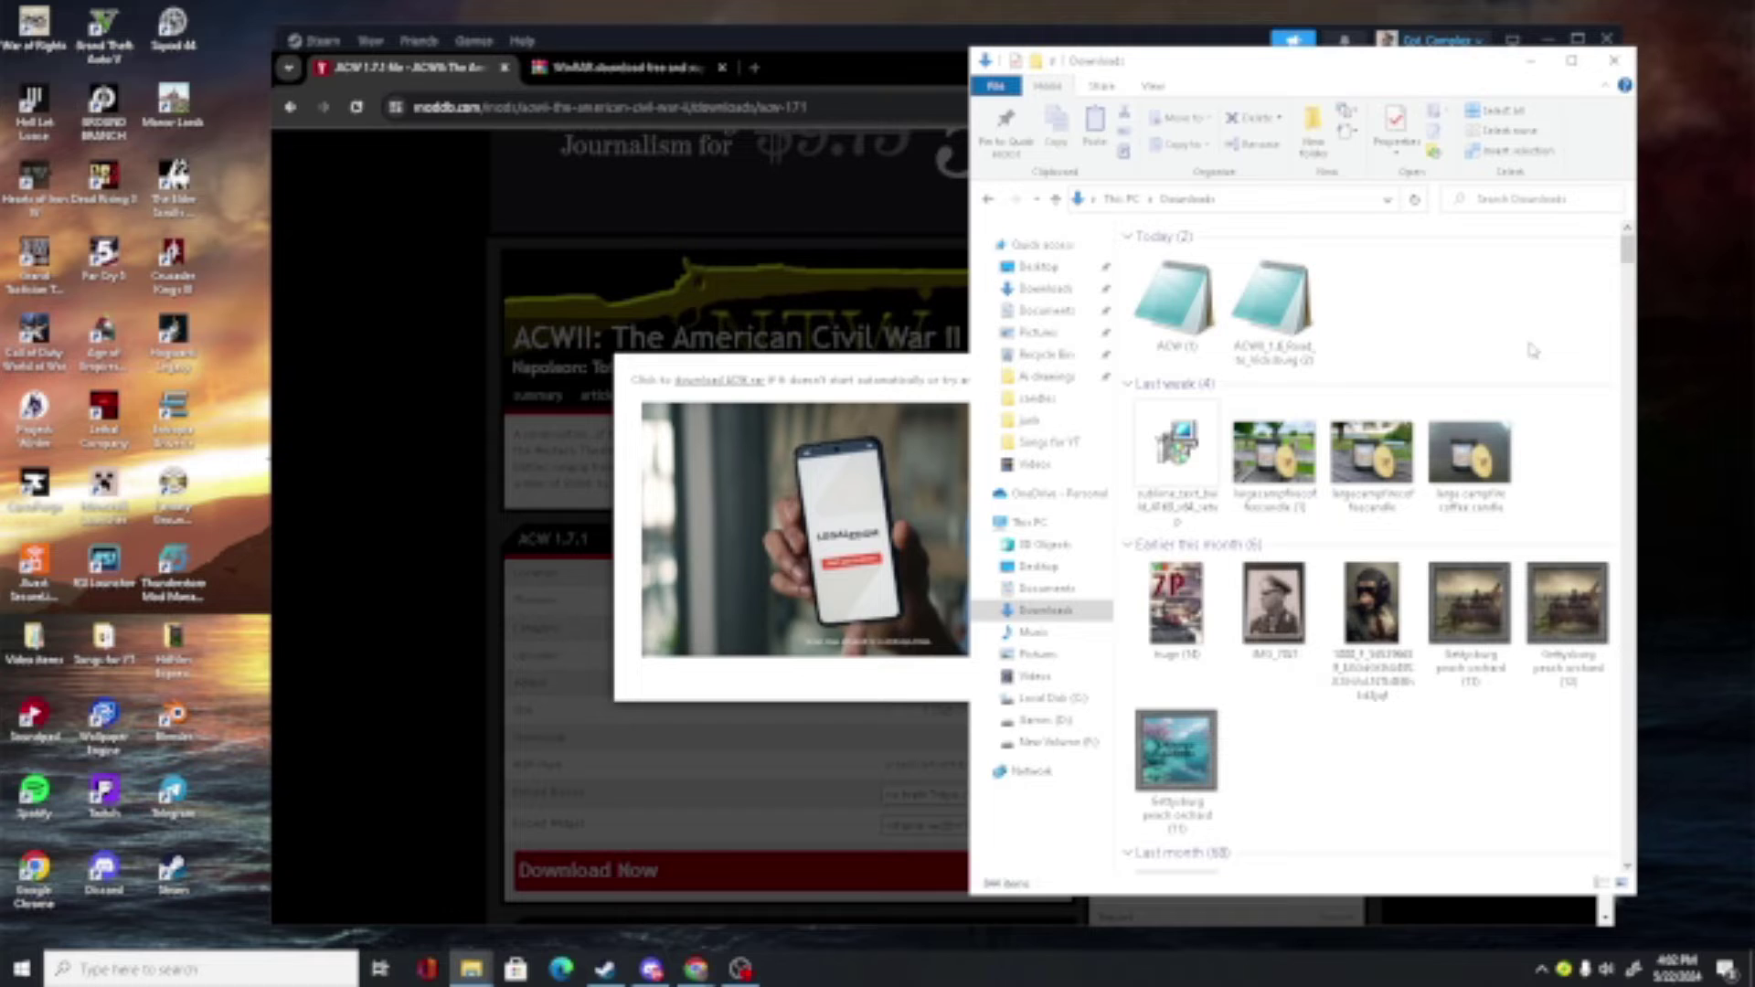
right_click(1259, 274)
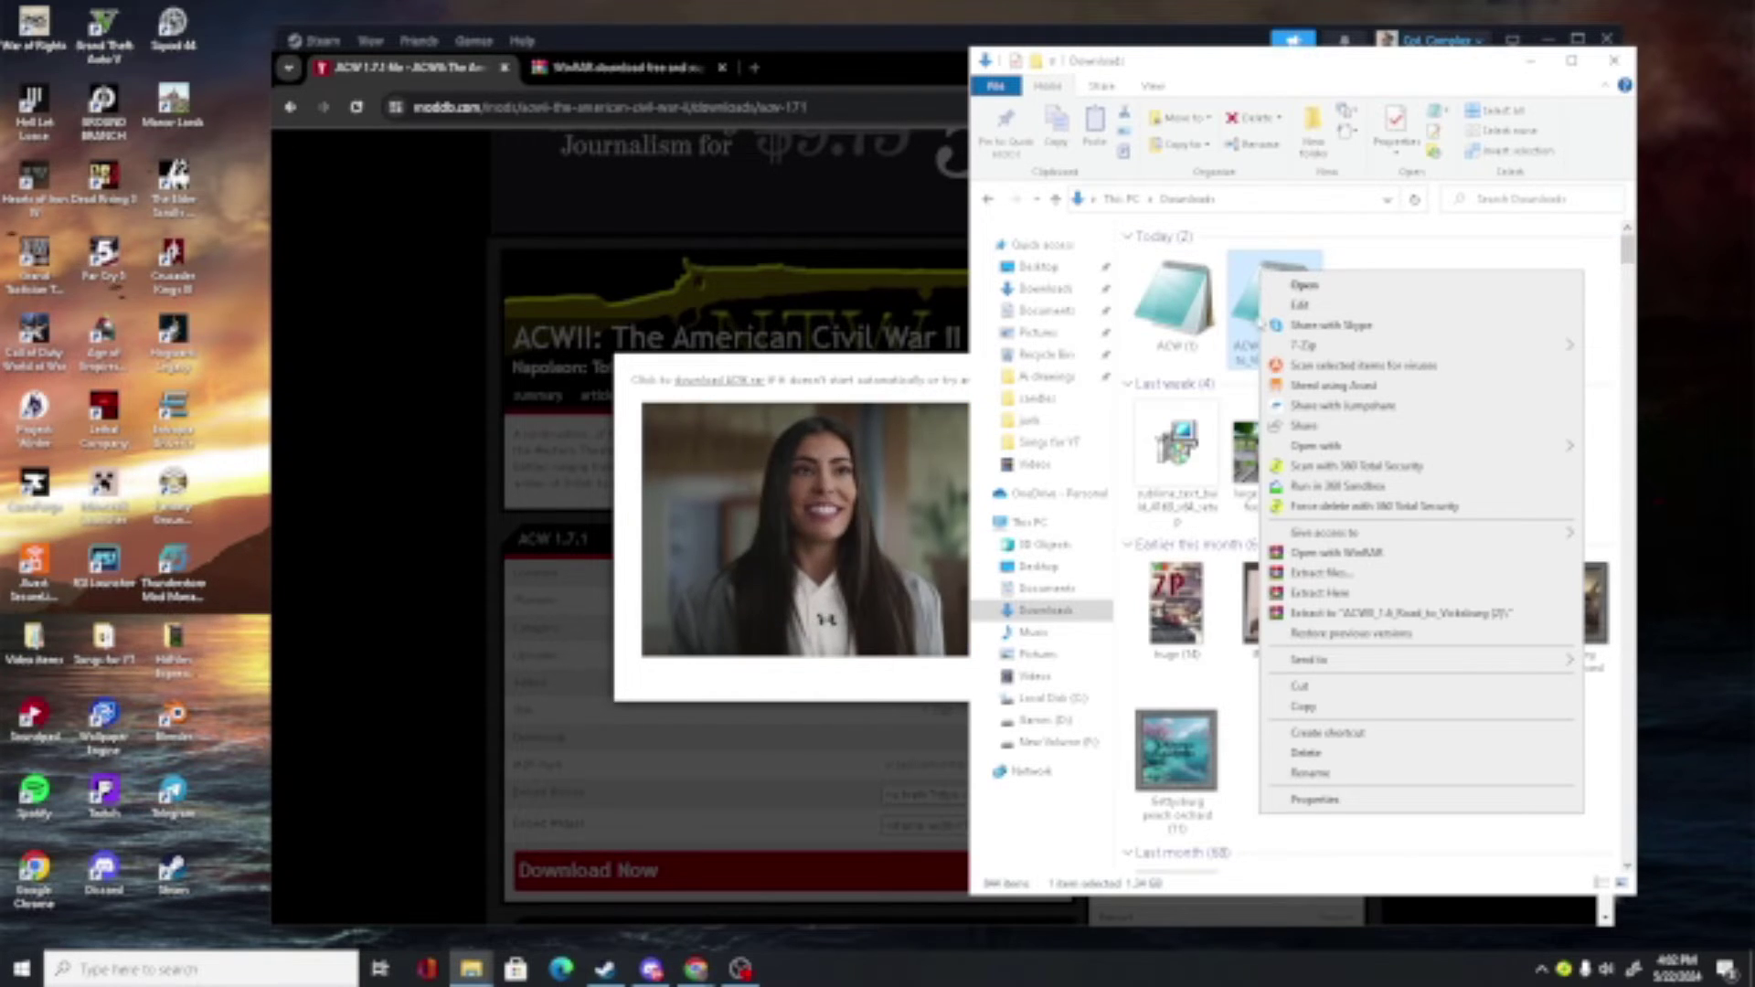
drag(1125, 254, 1276, 382)
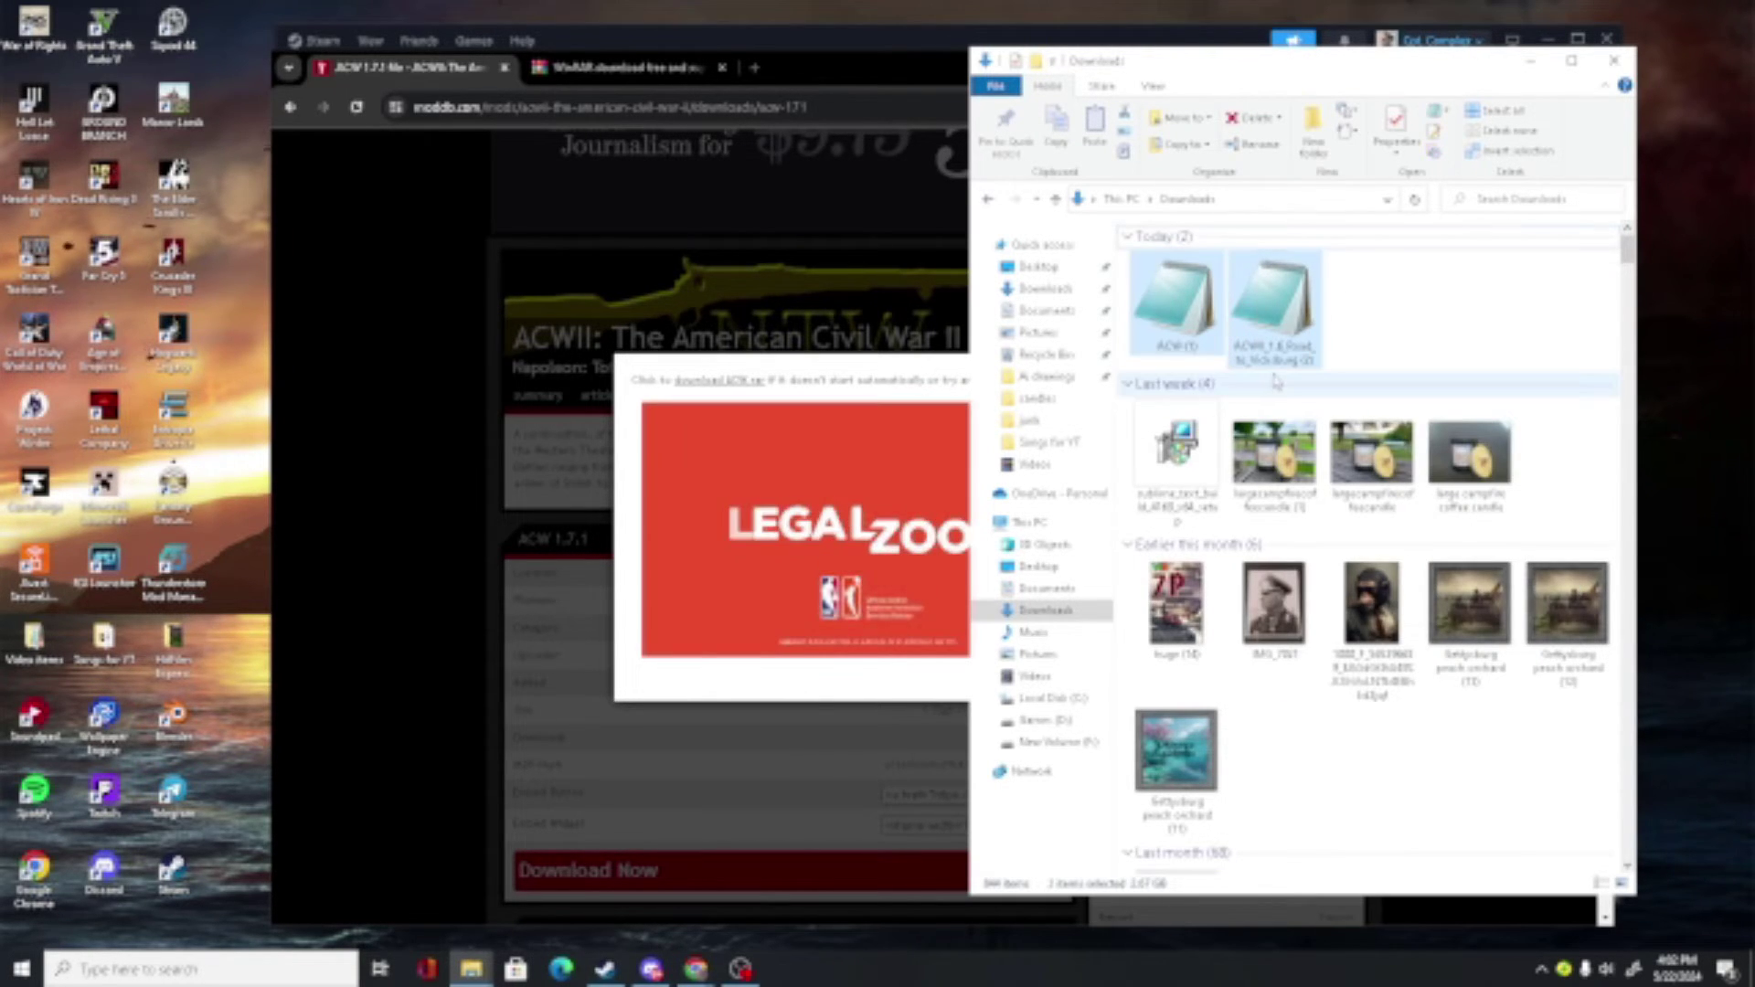
right_click(1285, 334)
click(1417, 295)
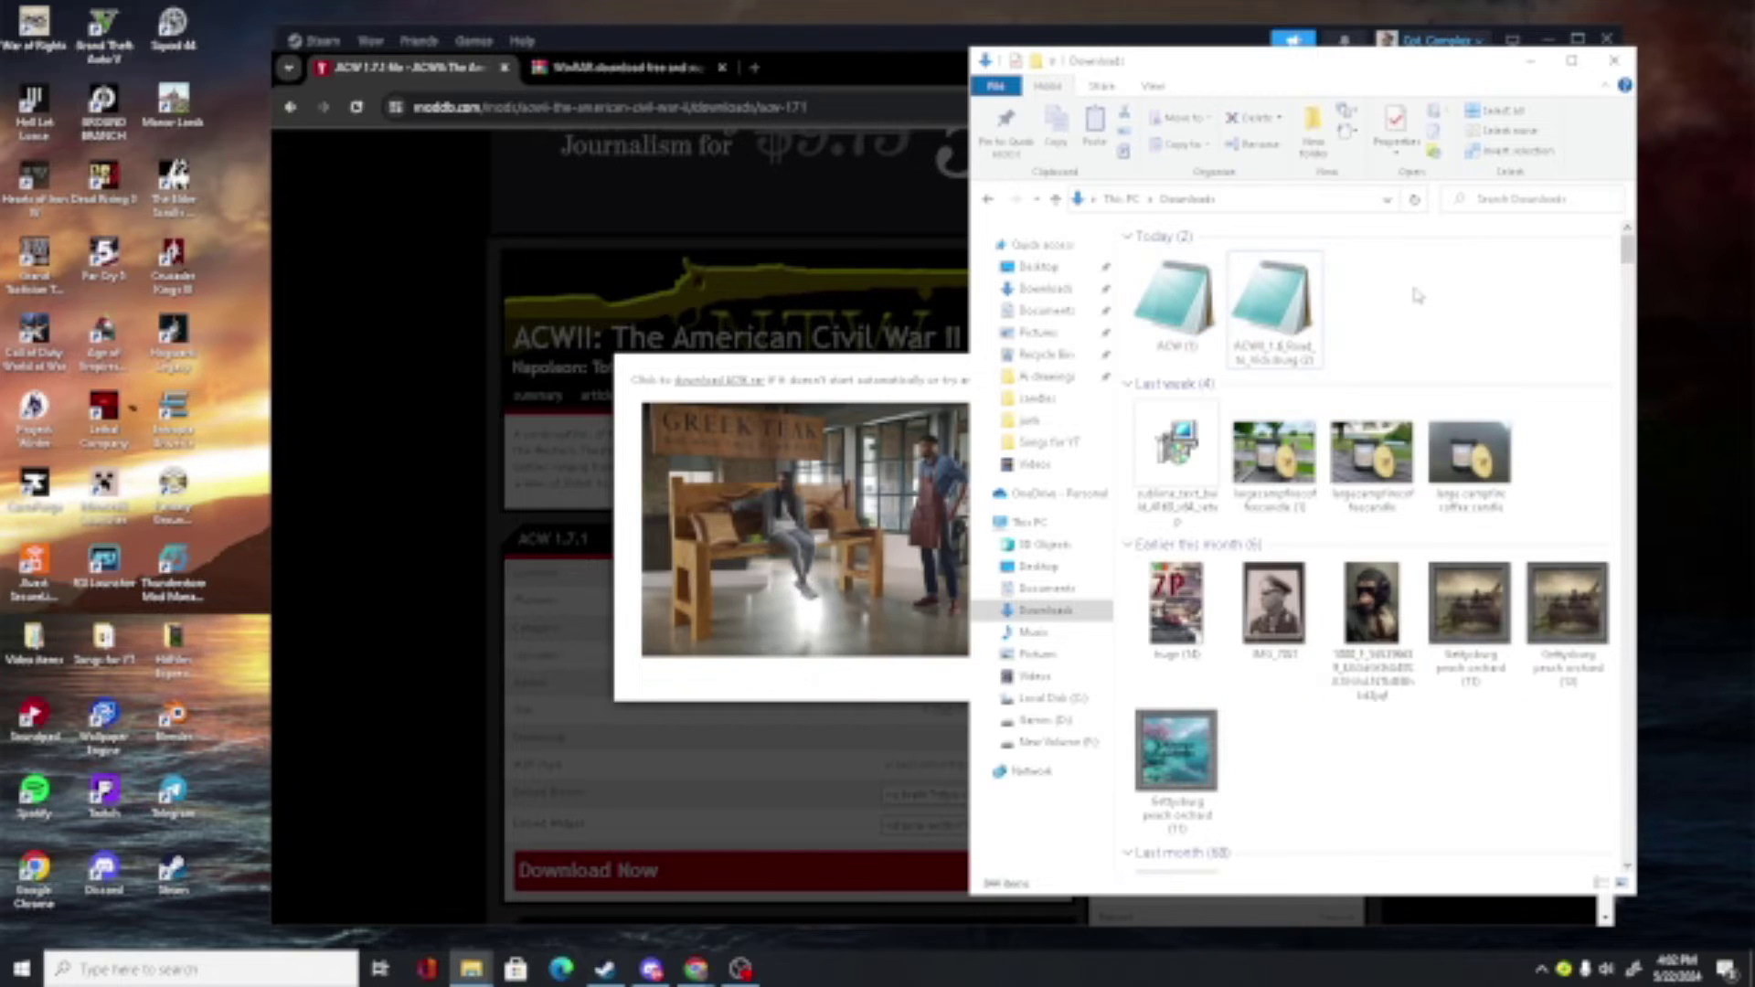
click(1283, 302)
right_click(1286, 297)
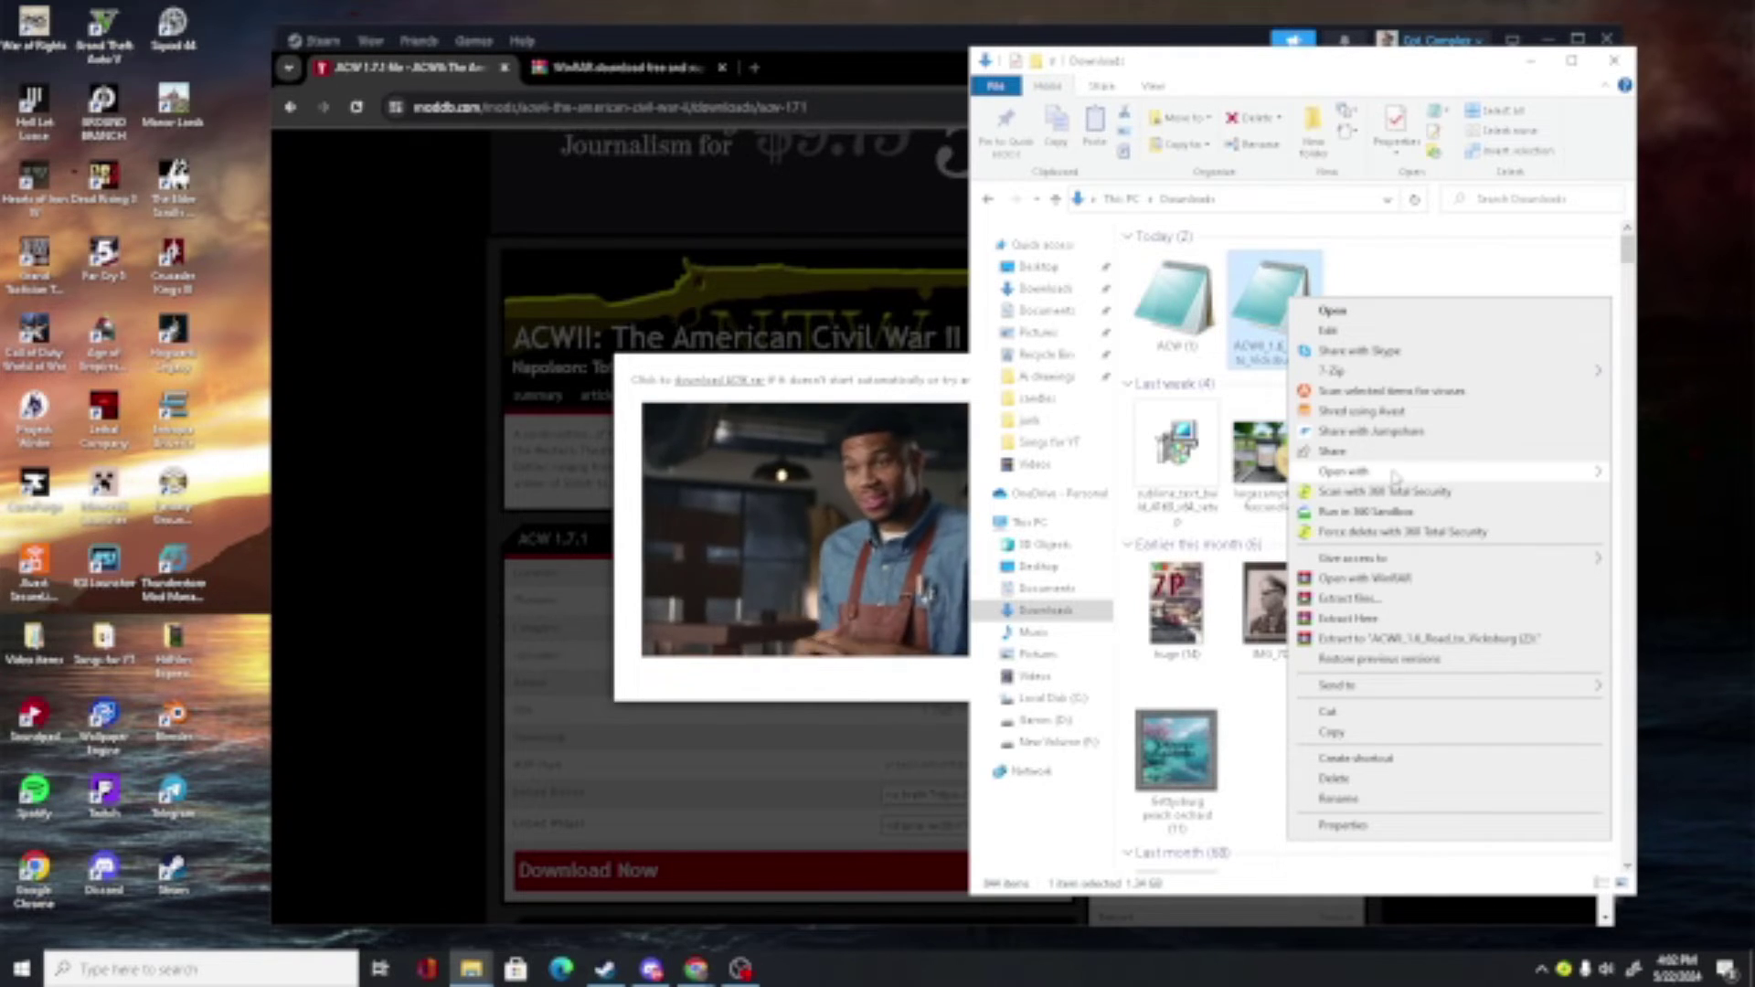
click(1395, 604)
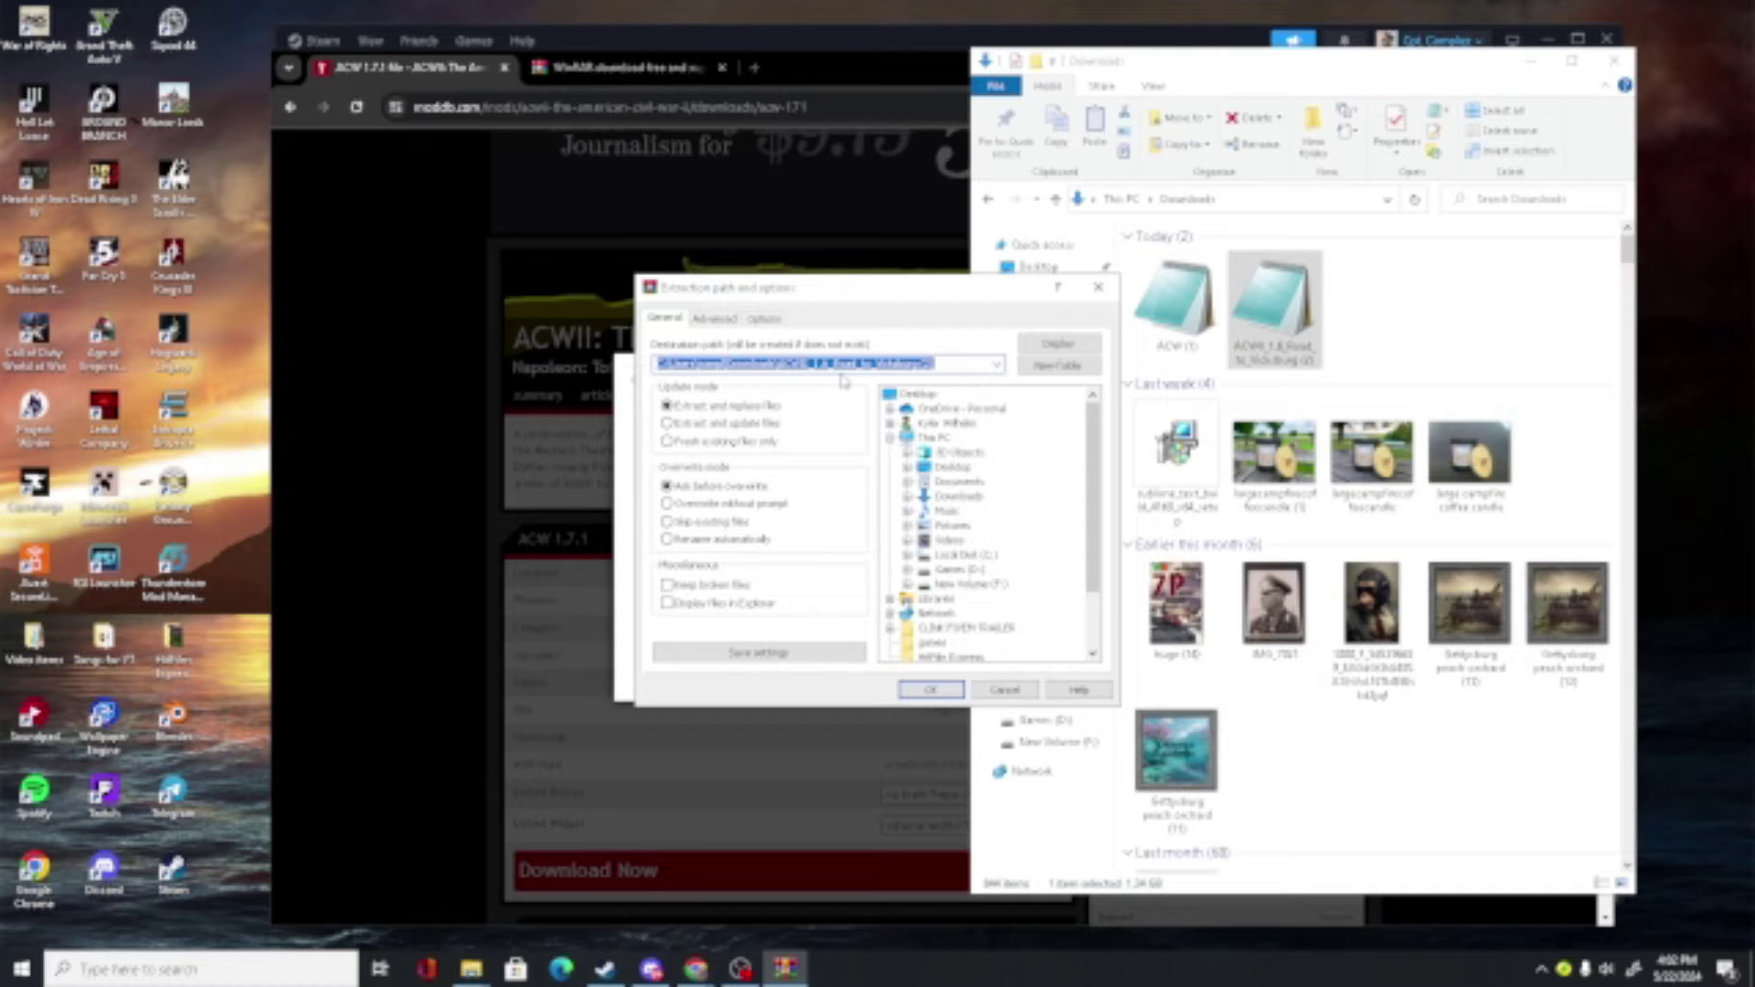
key(Return)
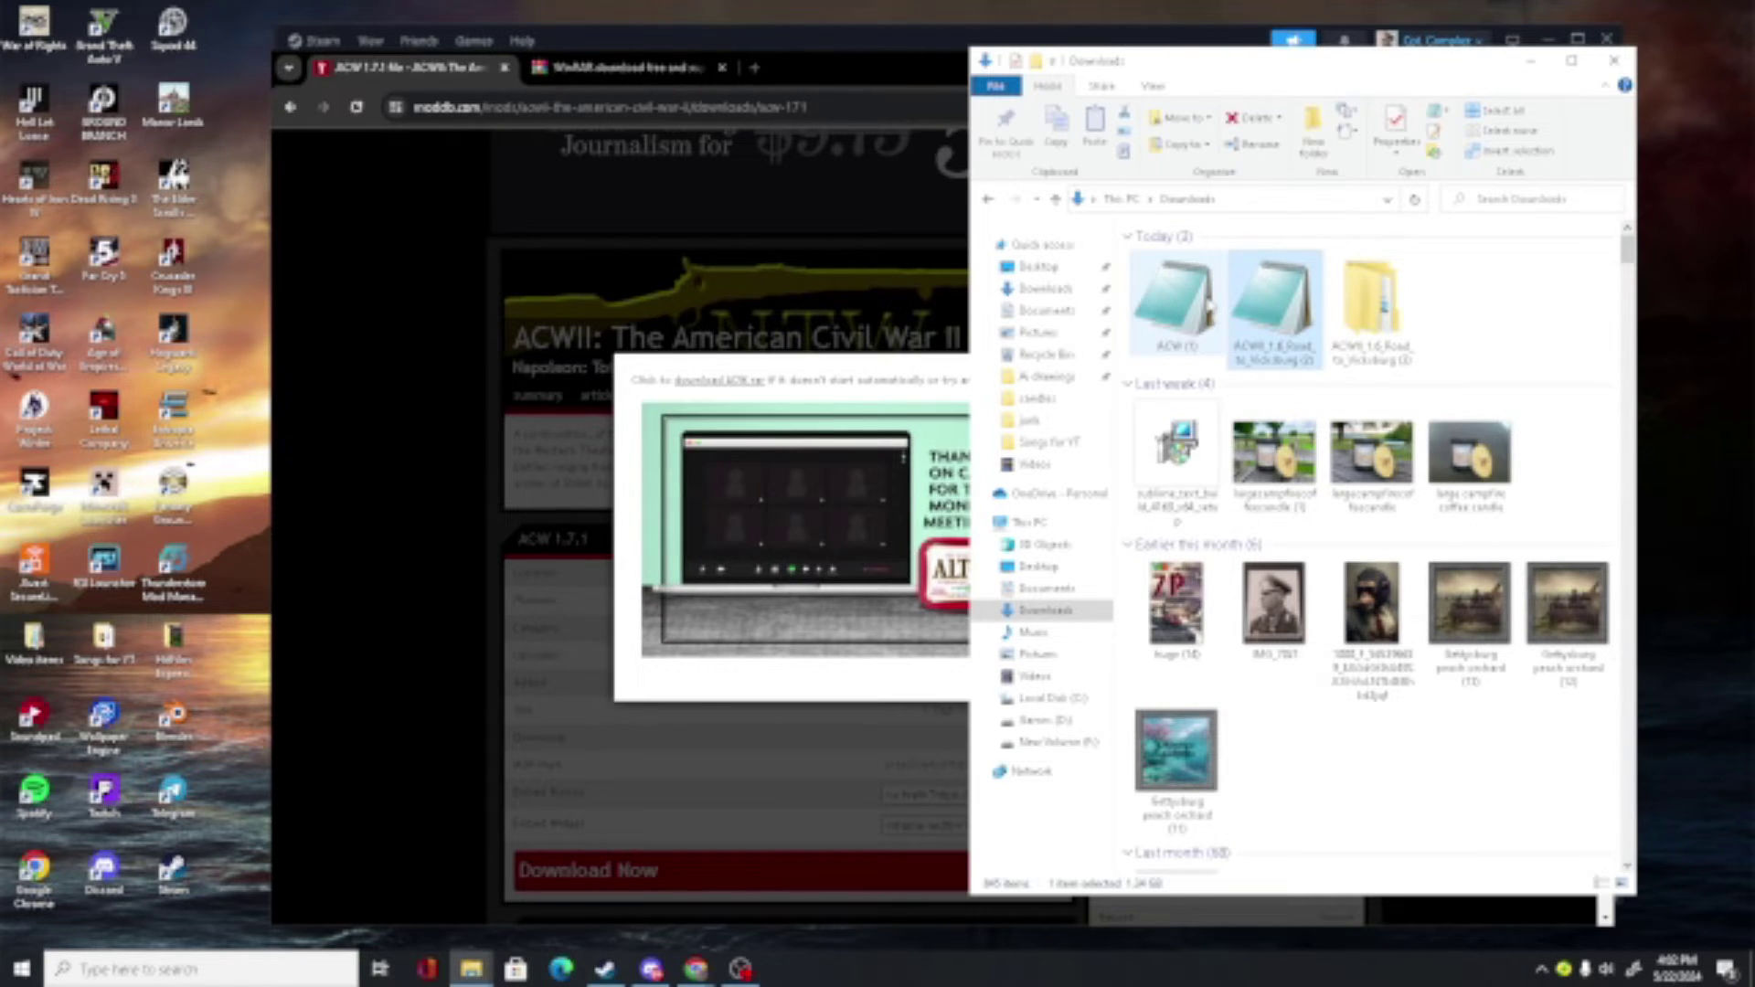
- Extract the ACW (1) archive with WinRAR, confirming OK for the ACW (1) folder
click(1139, 337)
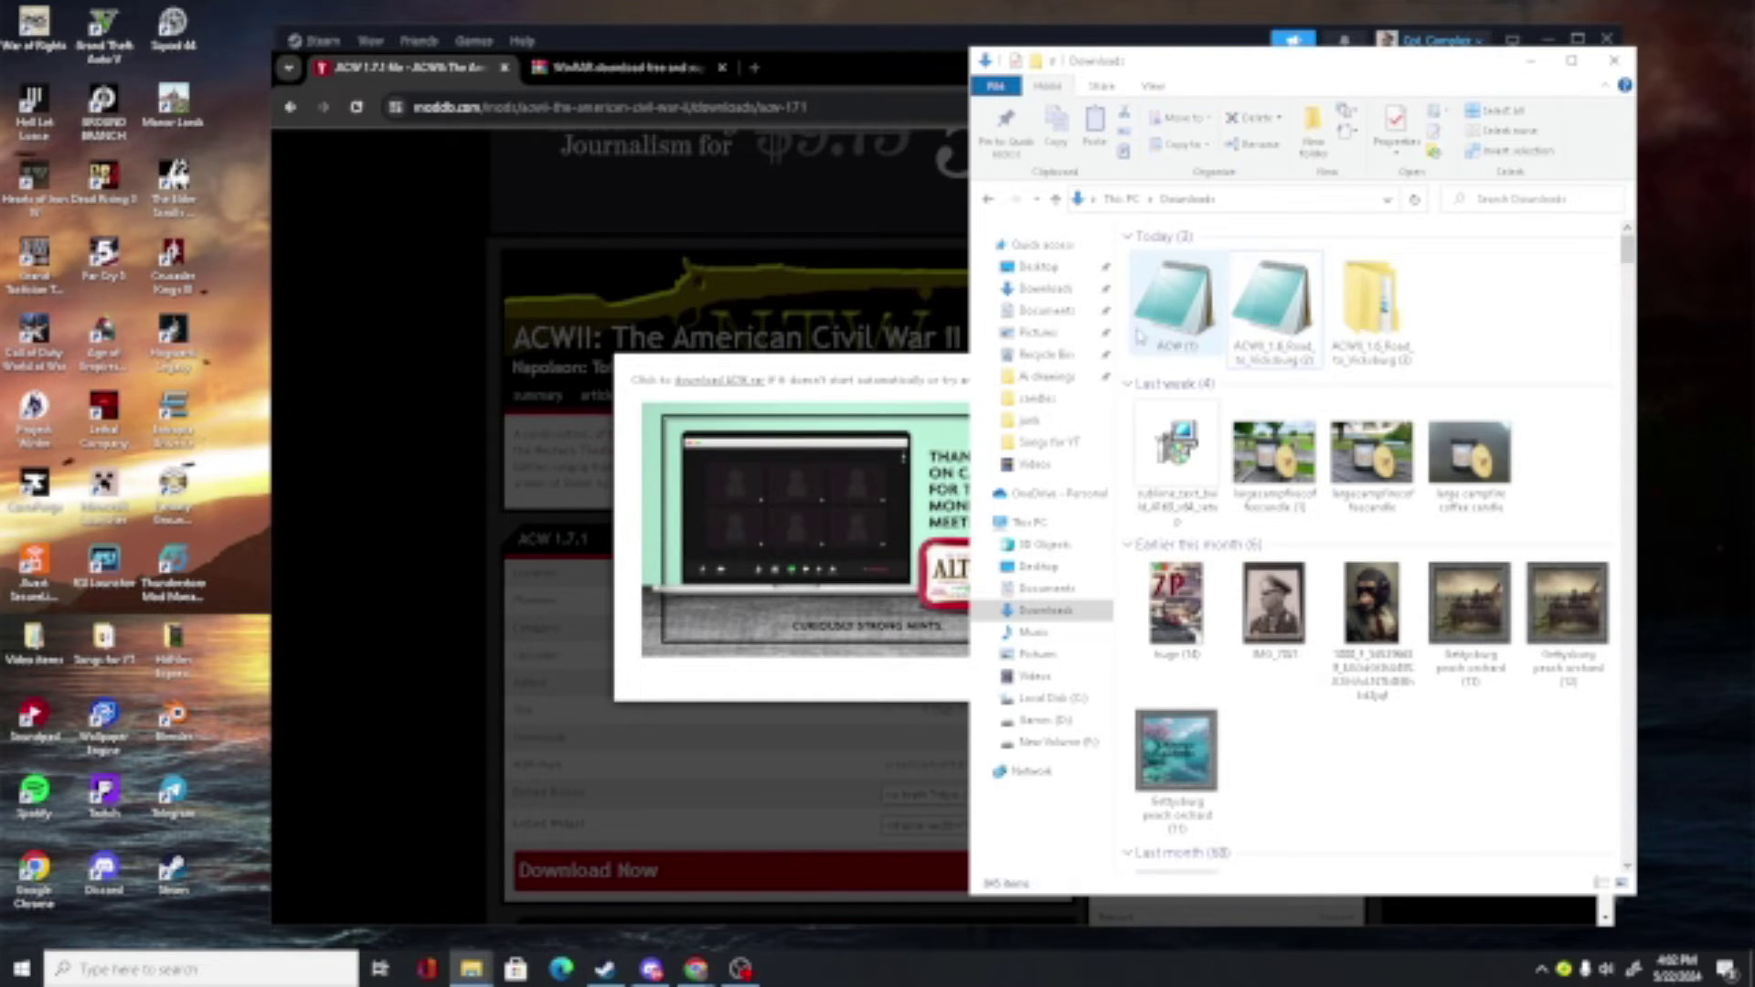
right_click(1158, 313)
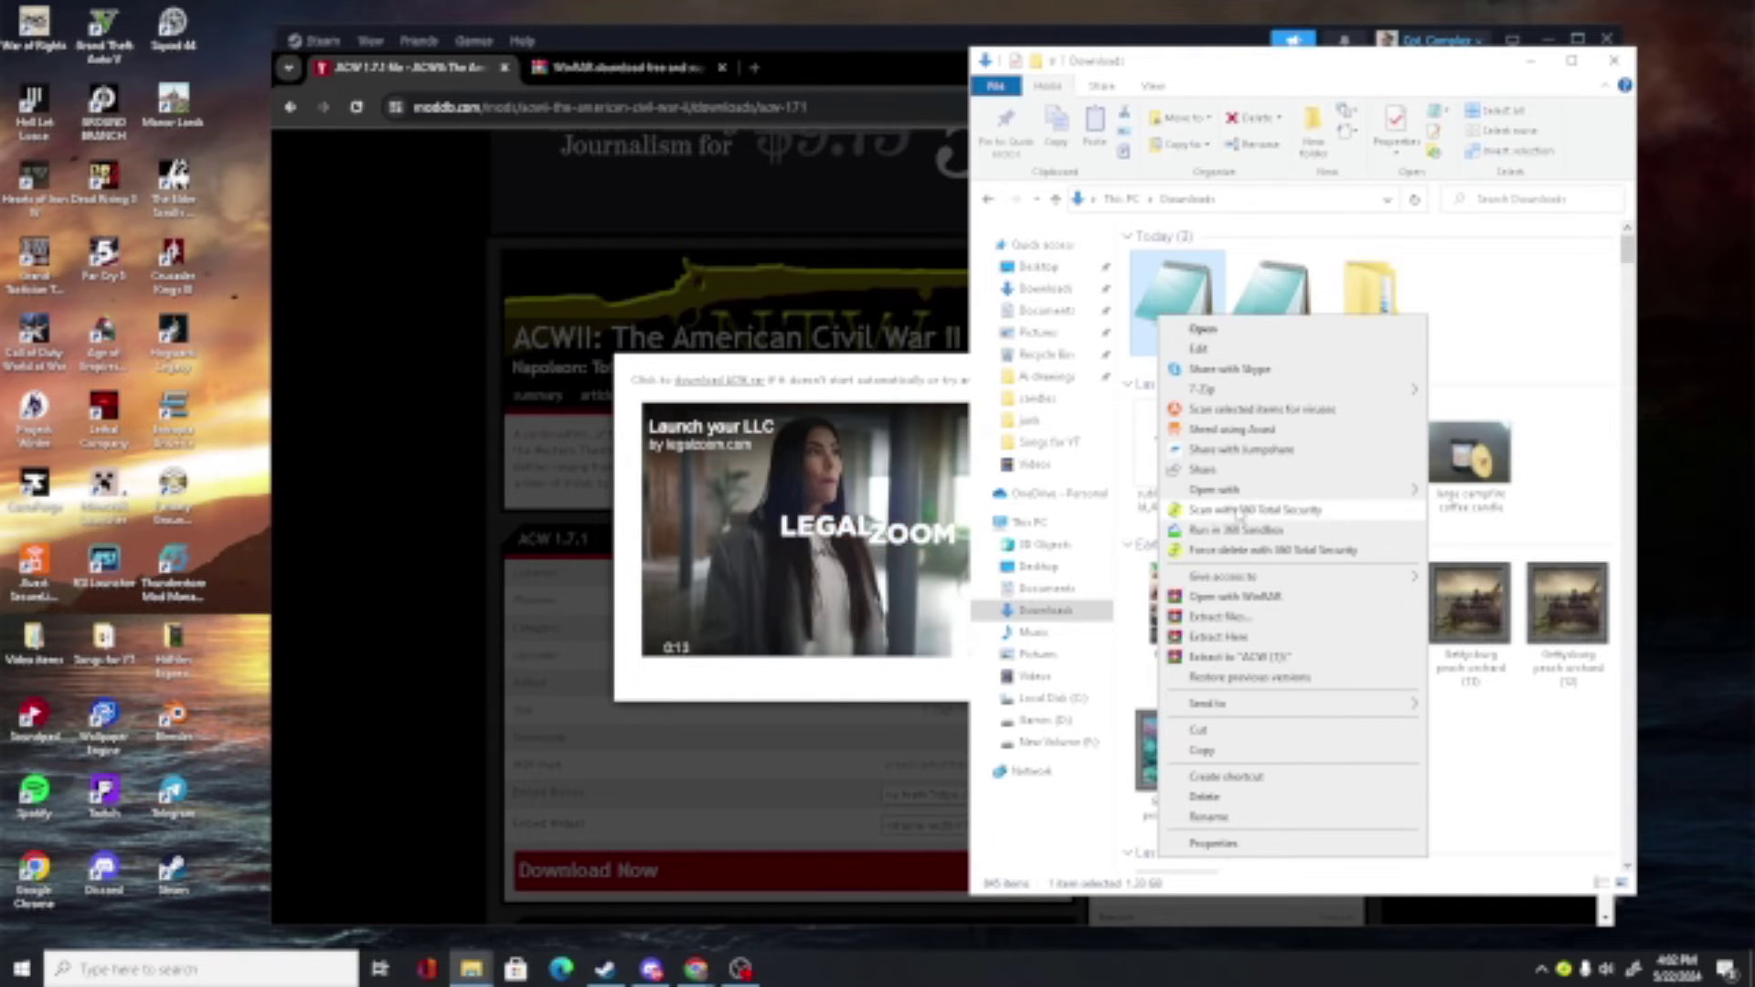
click(1225, 627)
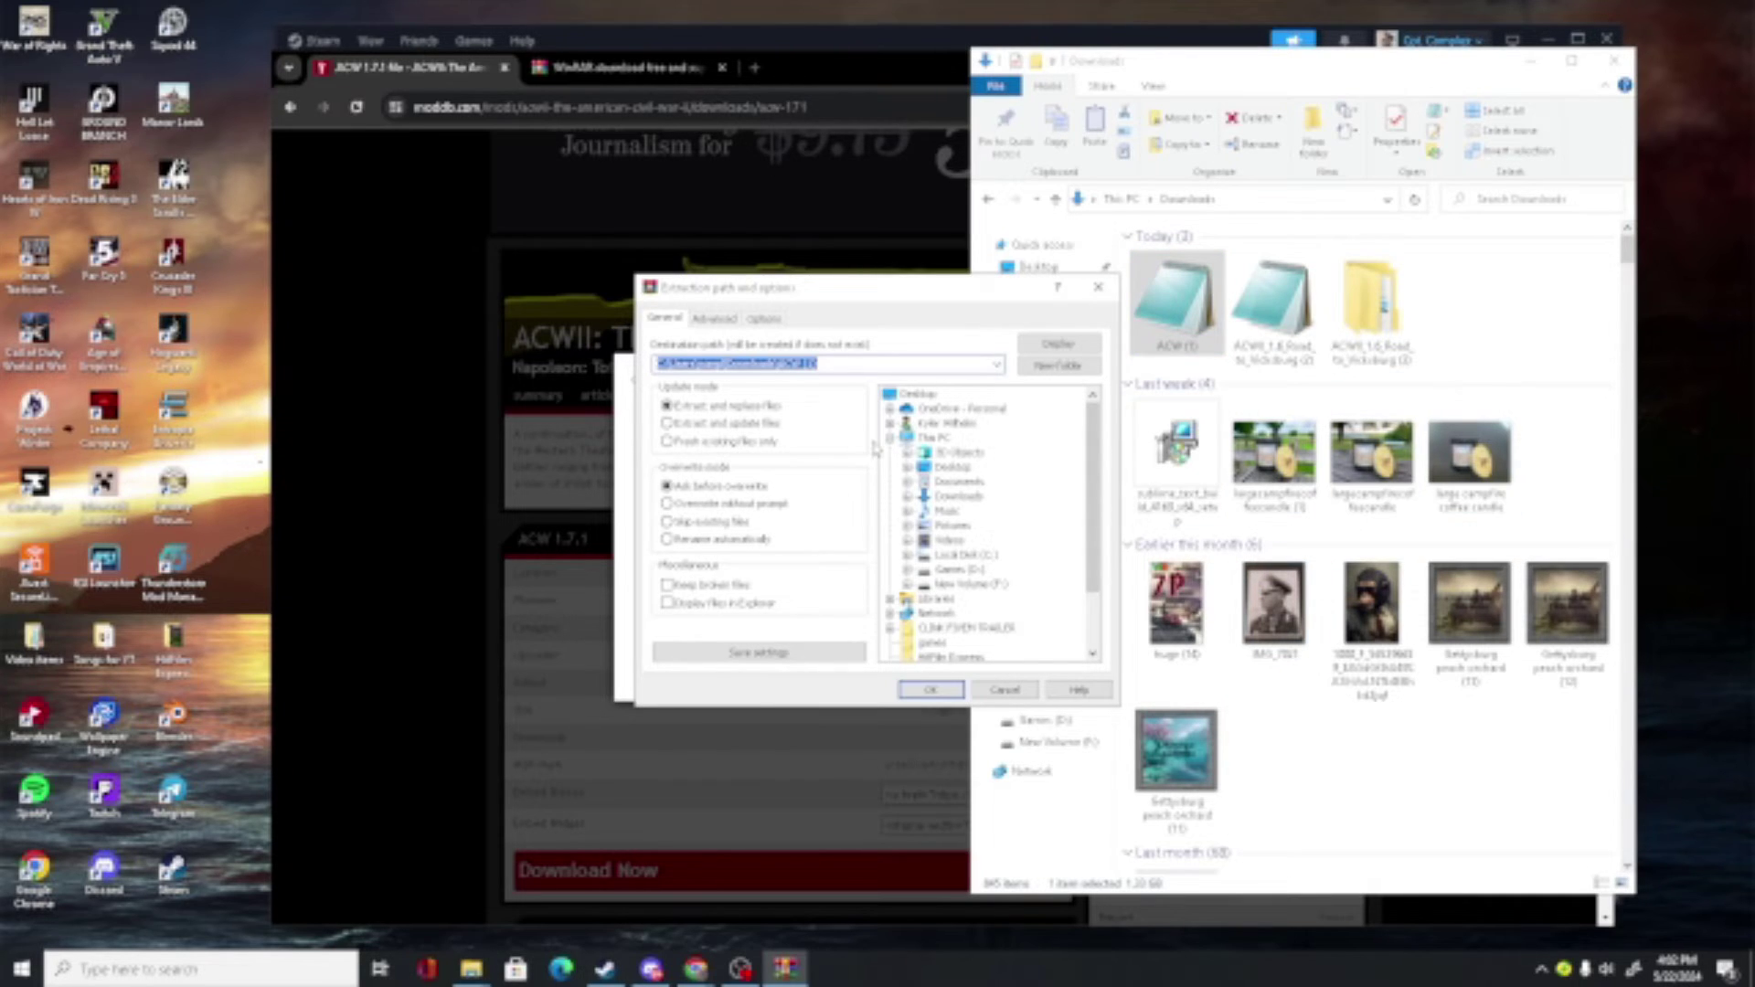
click(942, 693)
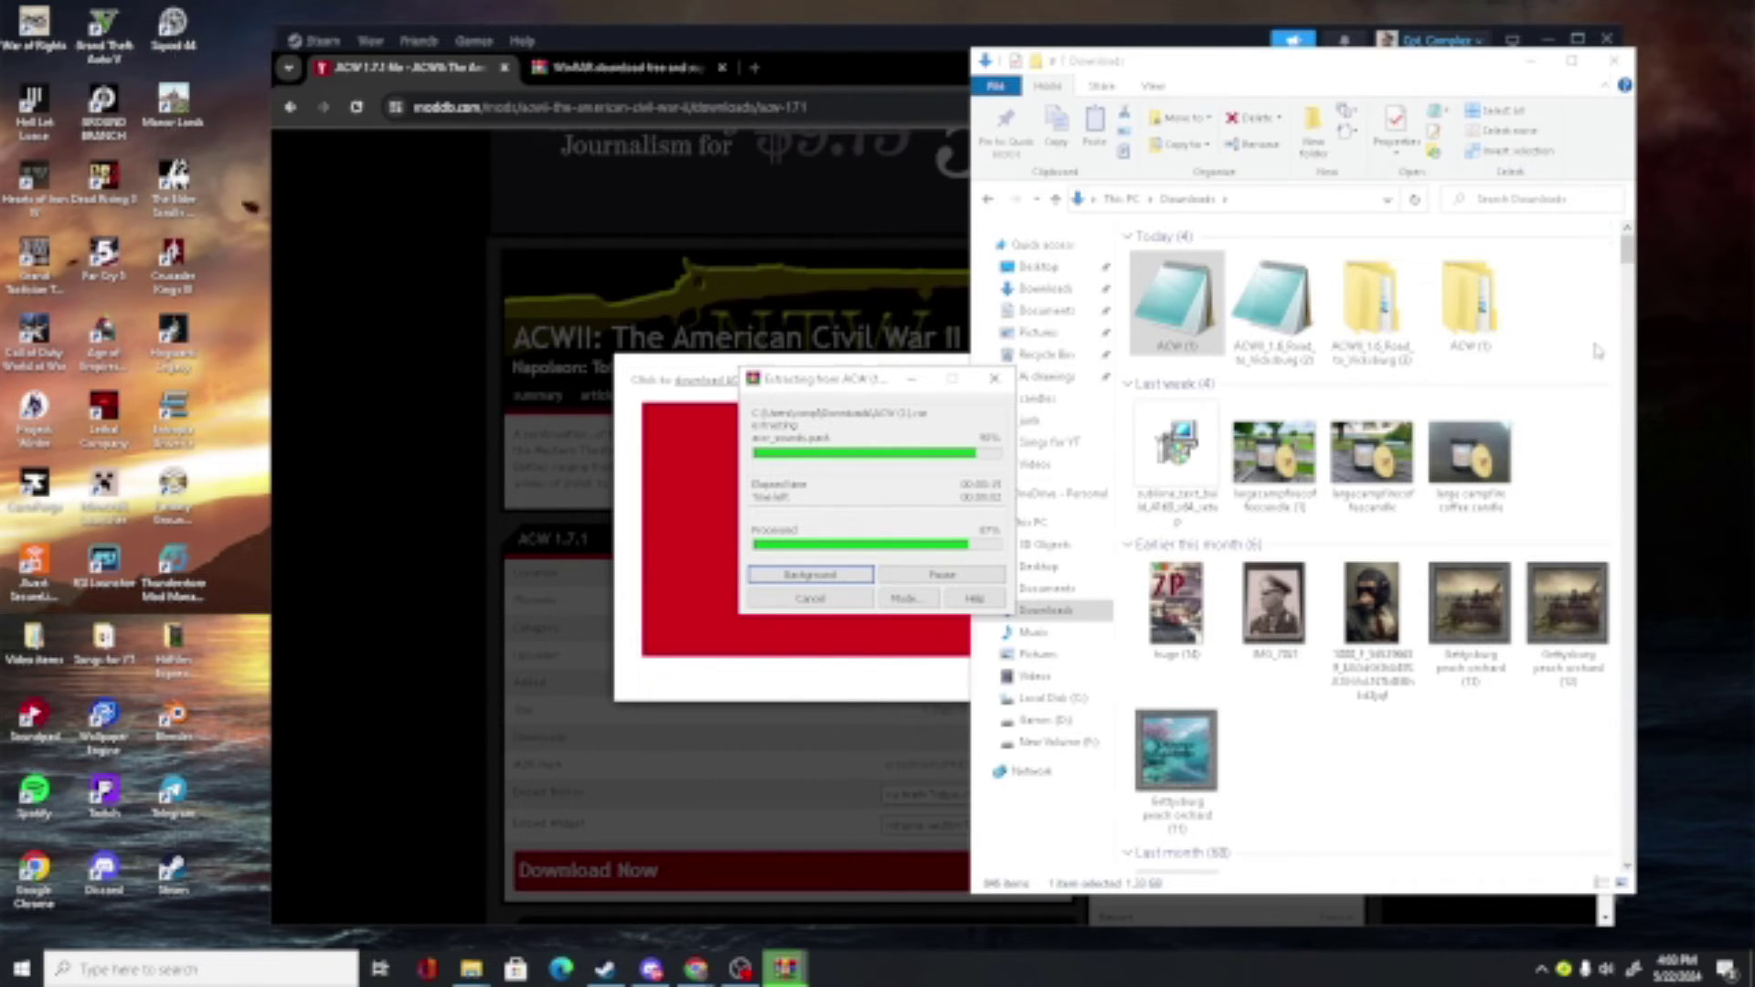
- Place the game window left, then drag Road to Vicksburg's ACW folder onto data
drag(1173, 48, 469, 47)
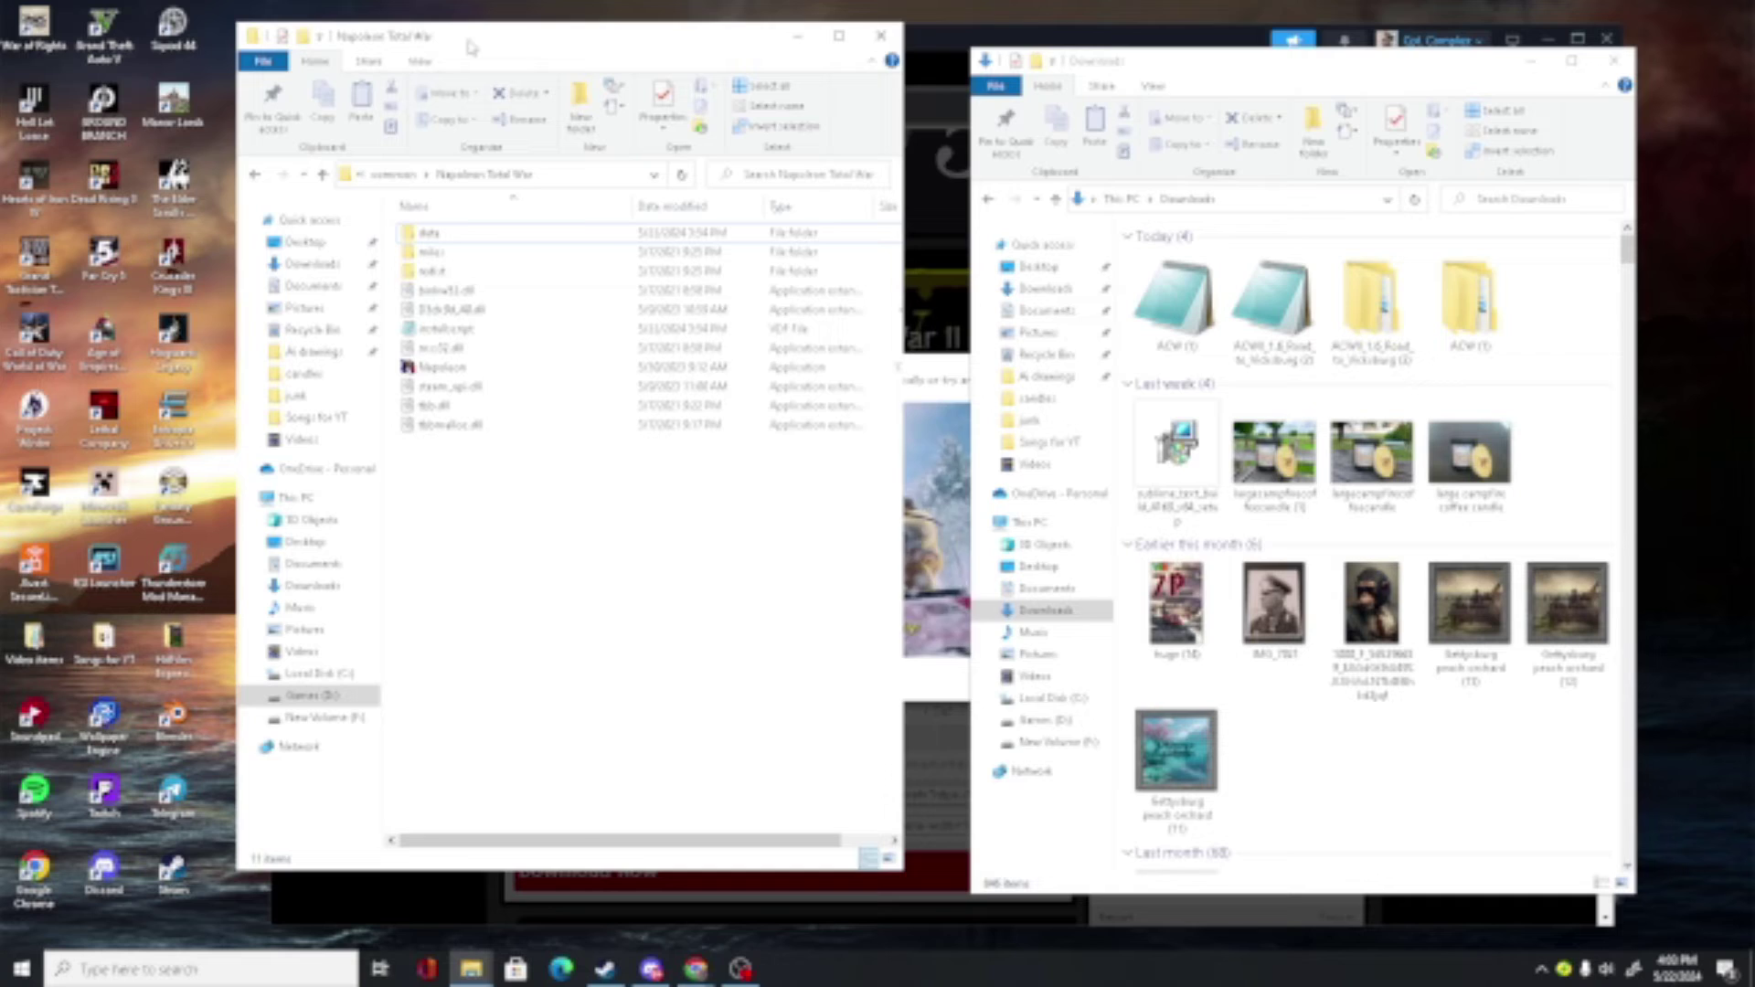
drag(469, 48, 516, 63)
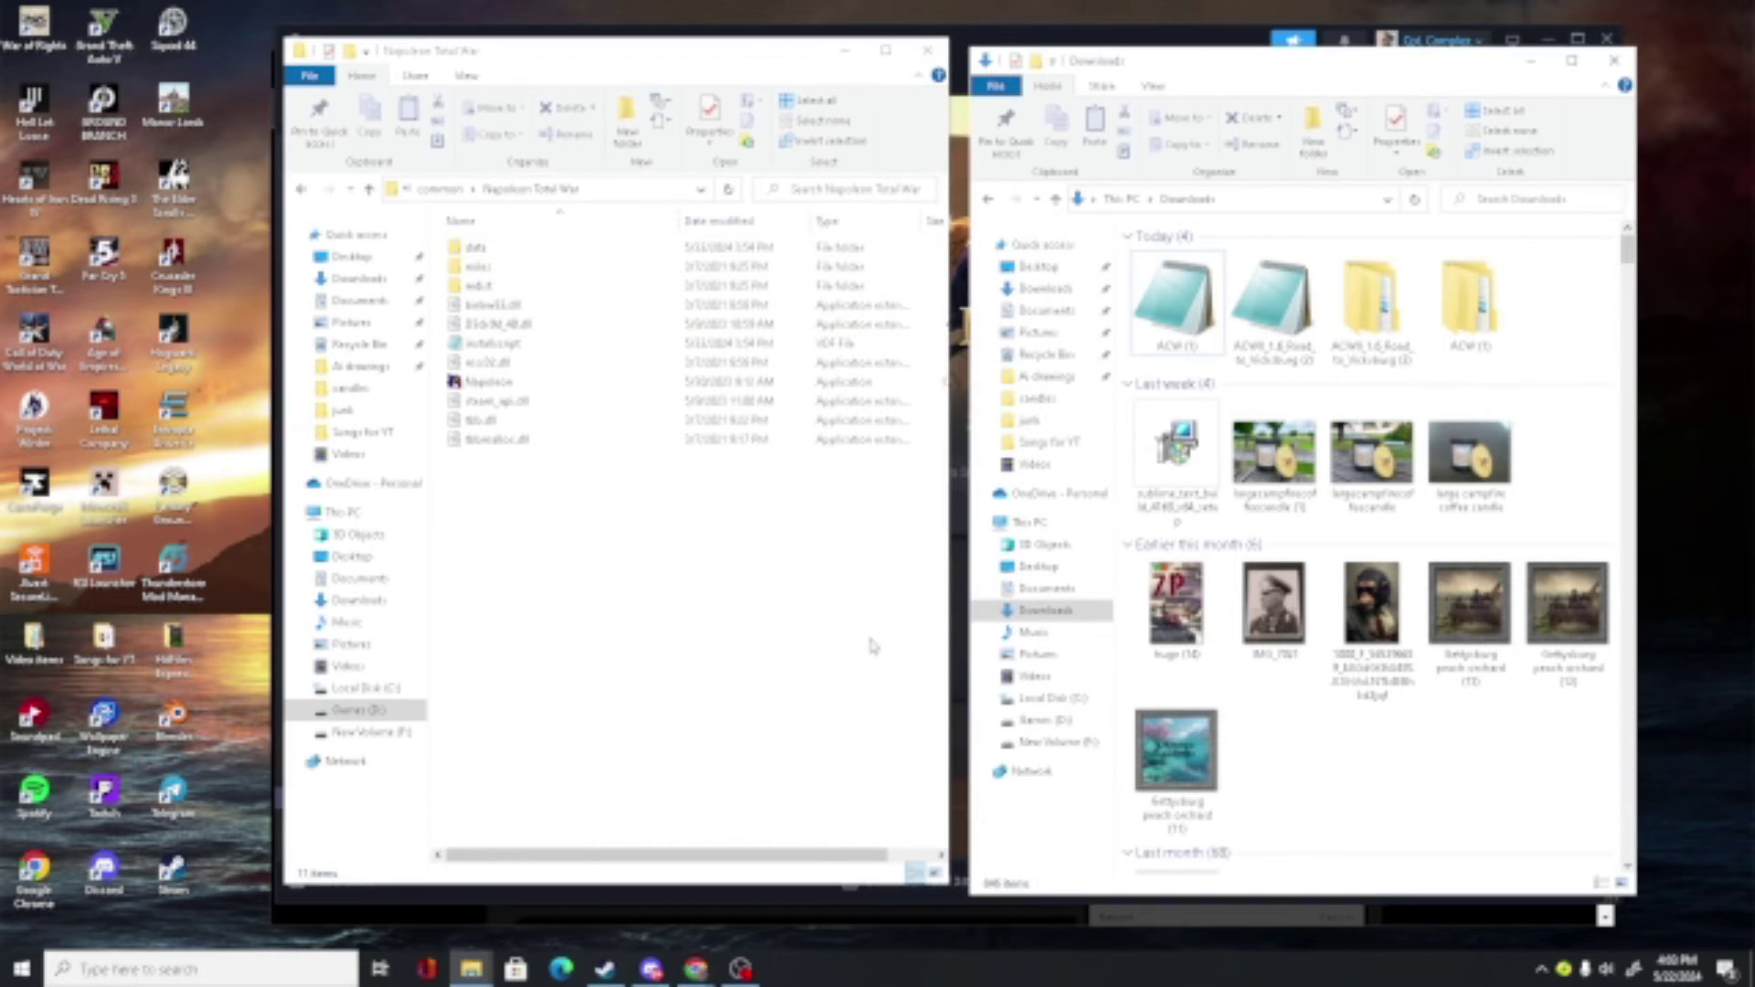
mouse_move(1370, 300)
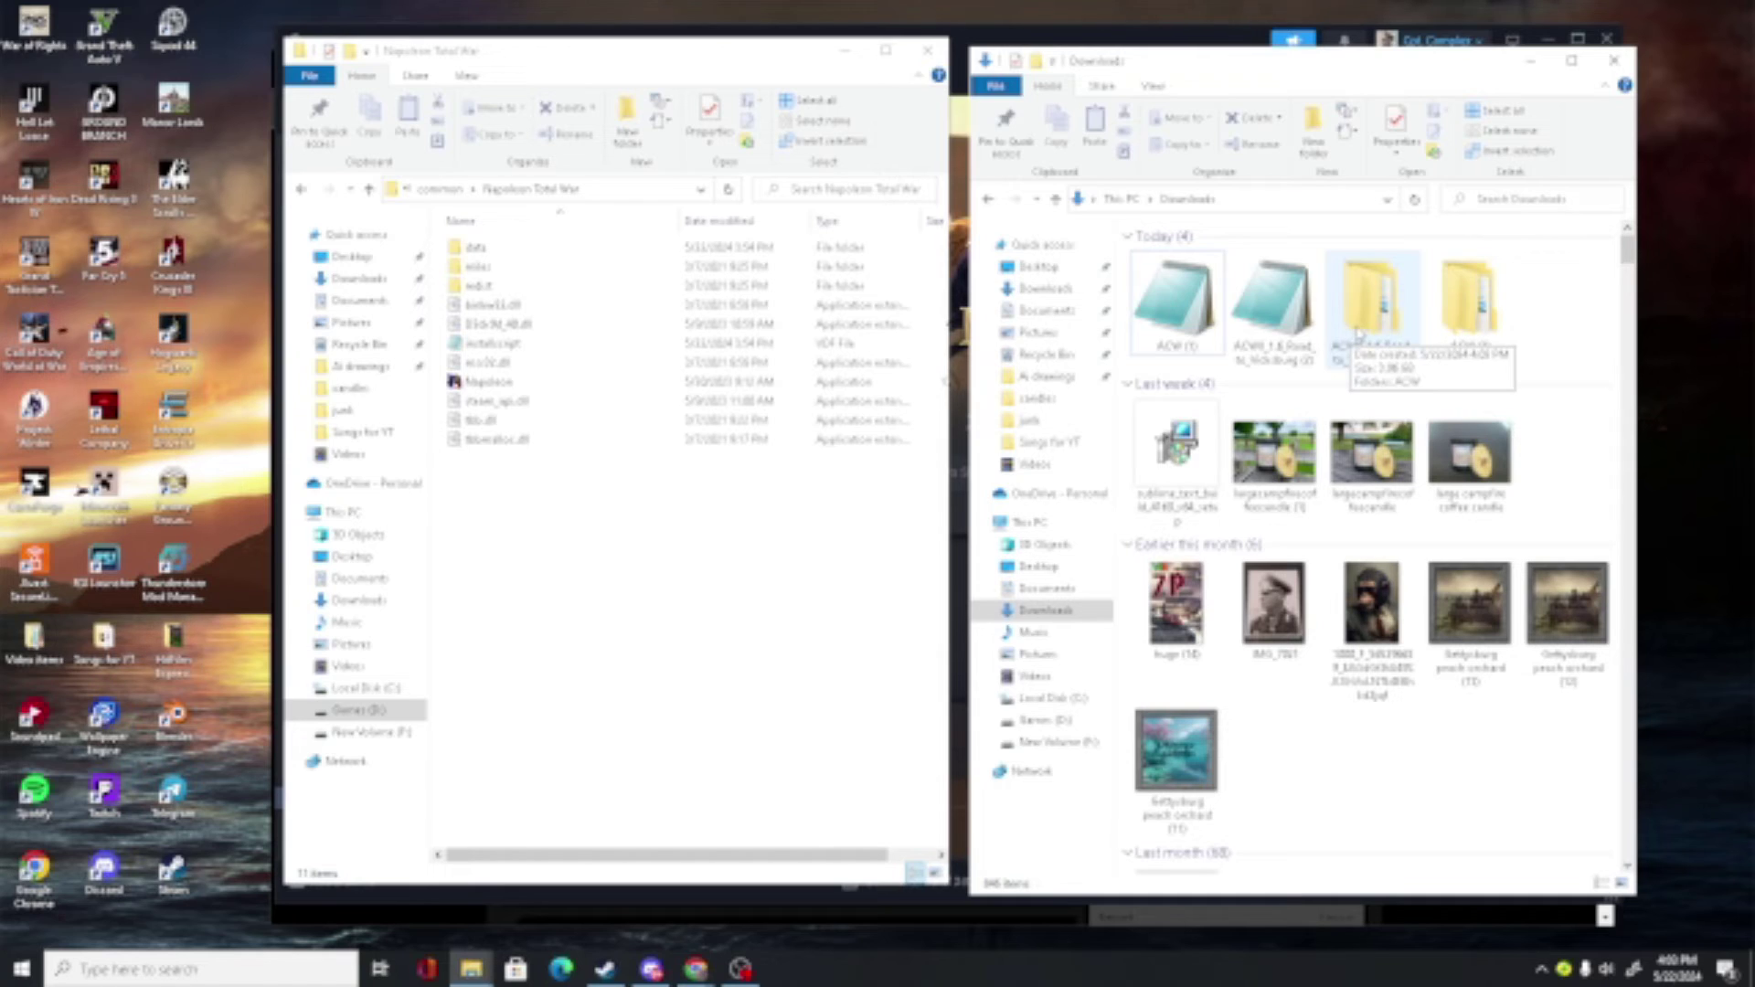
double_click(1358, 336)
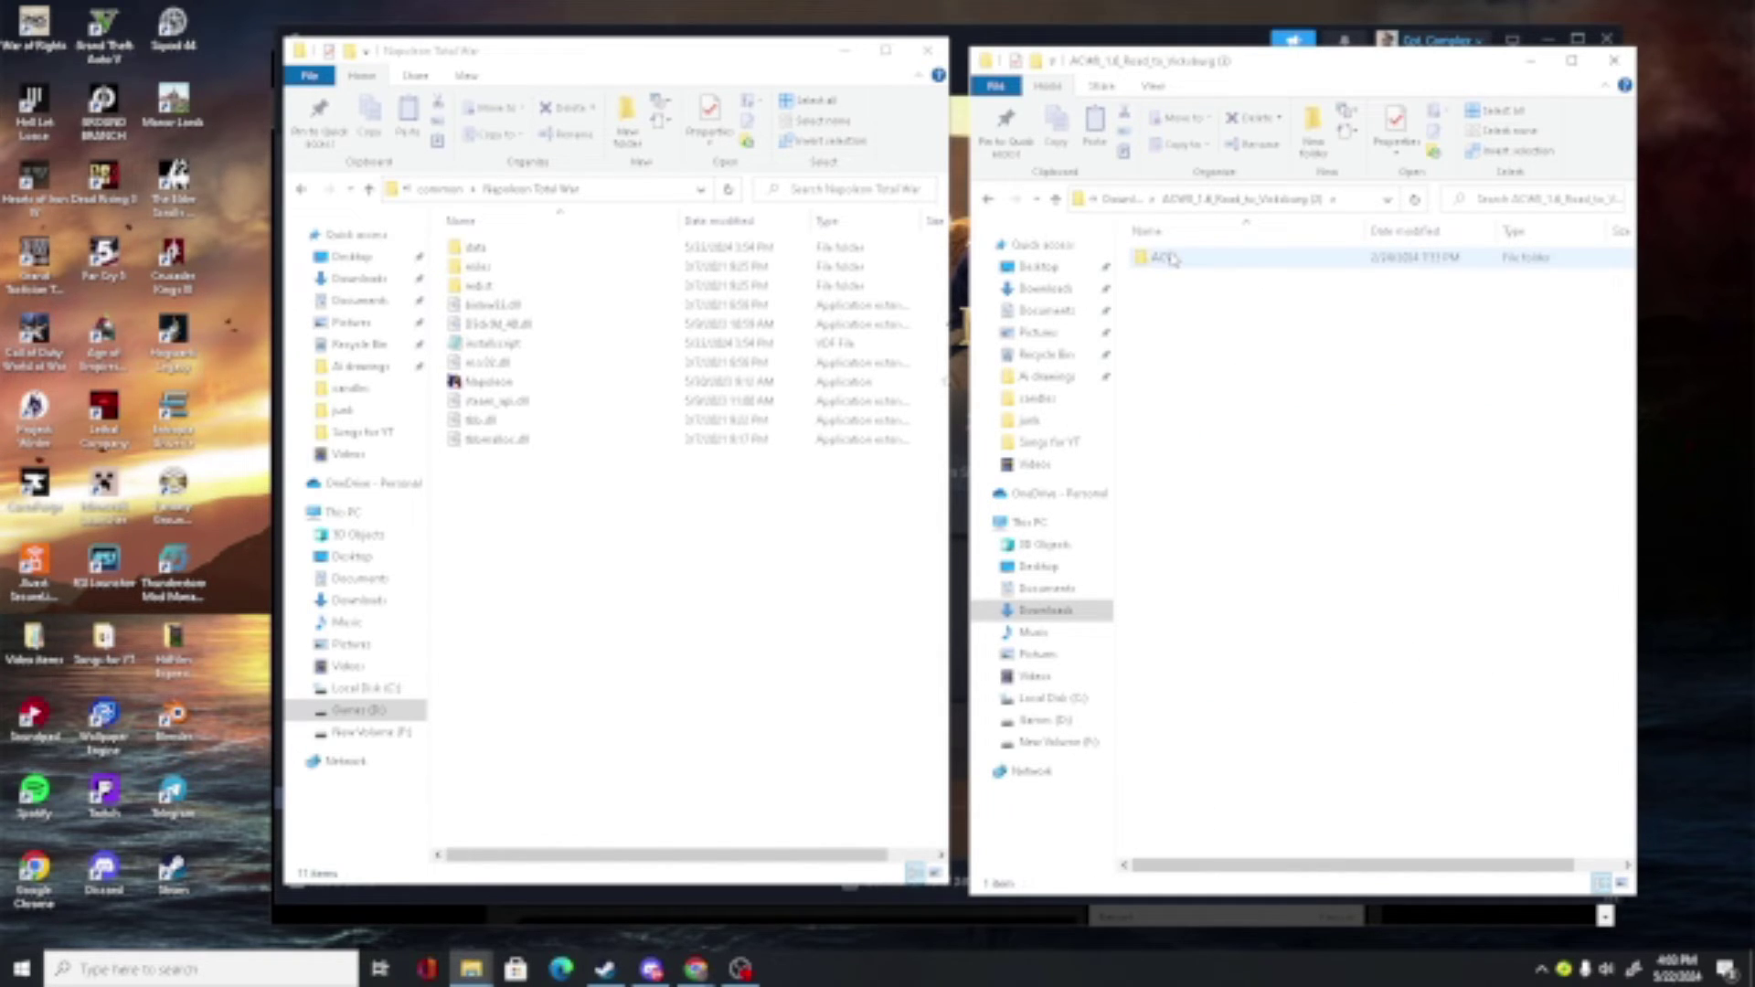
mouse_move(1159, 258)
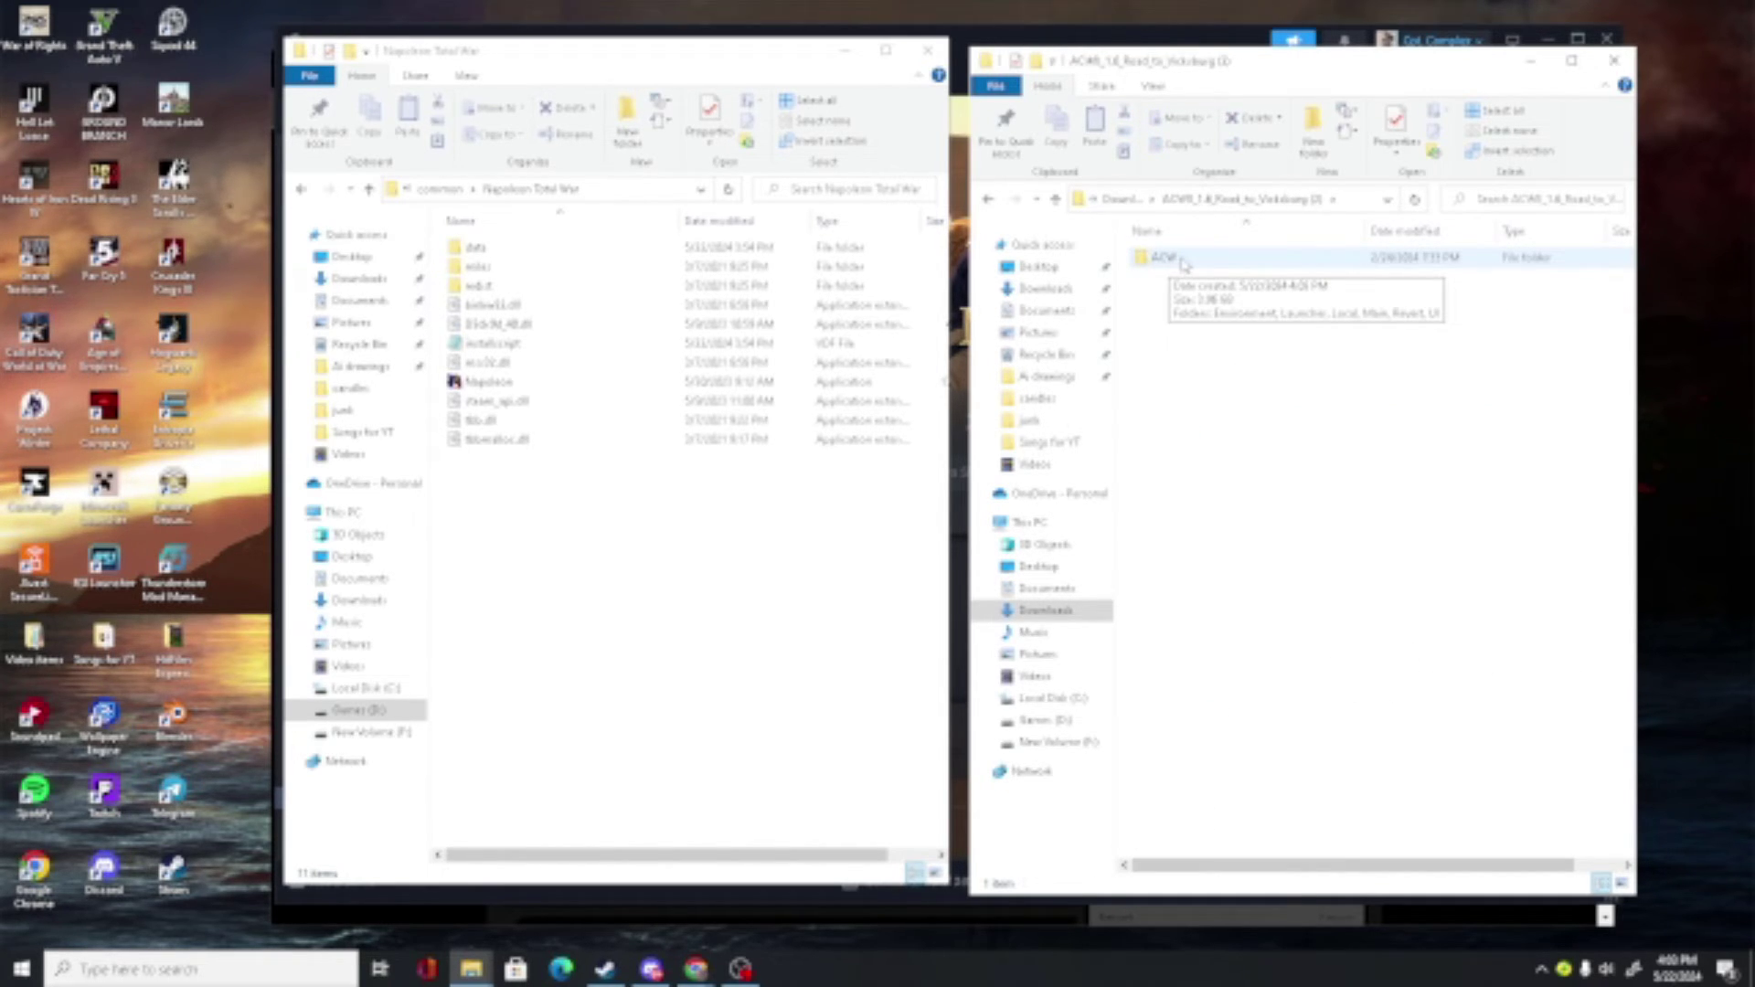
drag(1182, 262, 1092, 279)
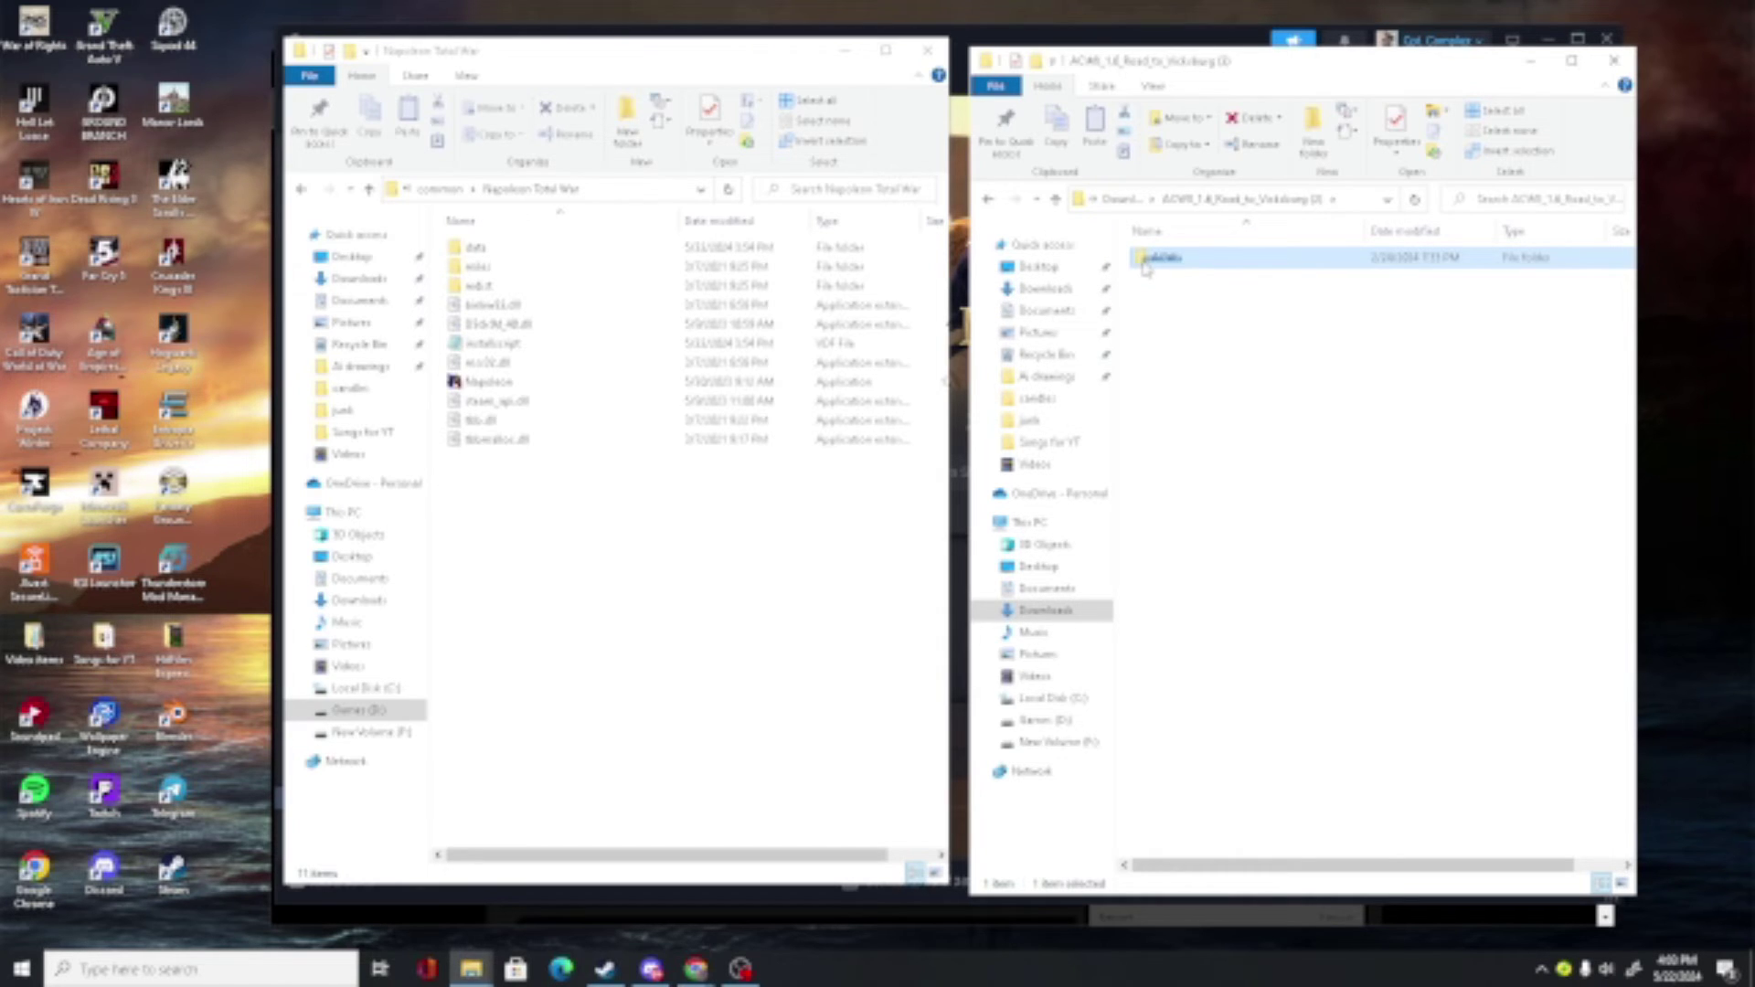
drag(1207, 265, 593, 252)
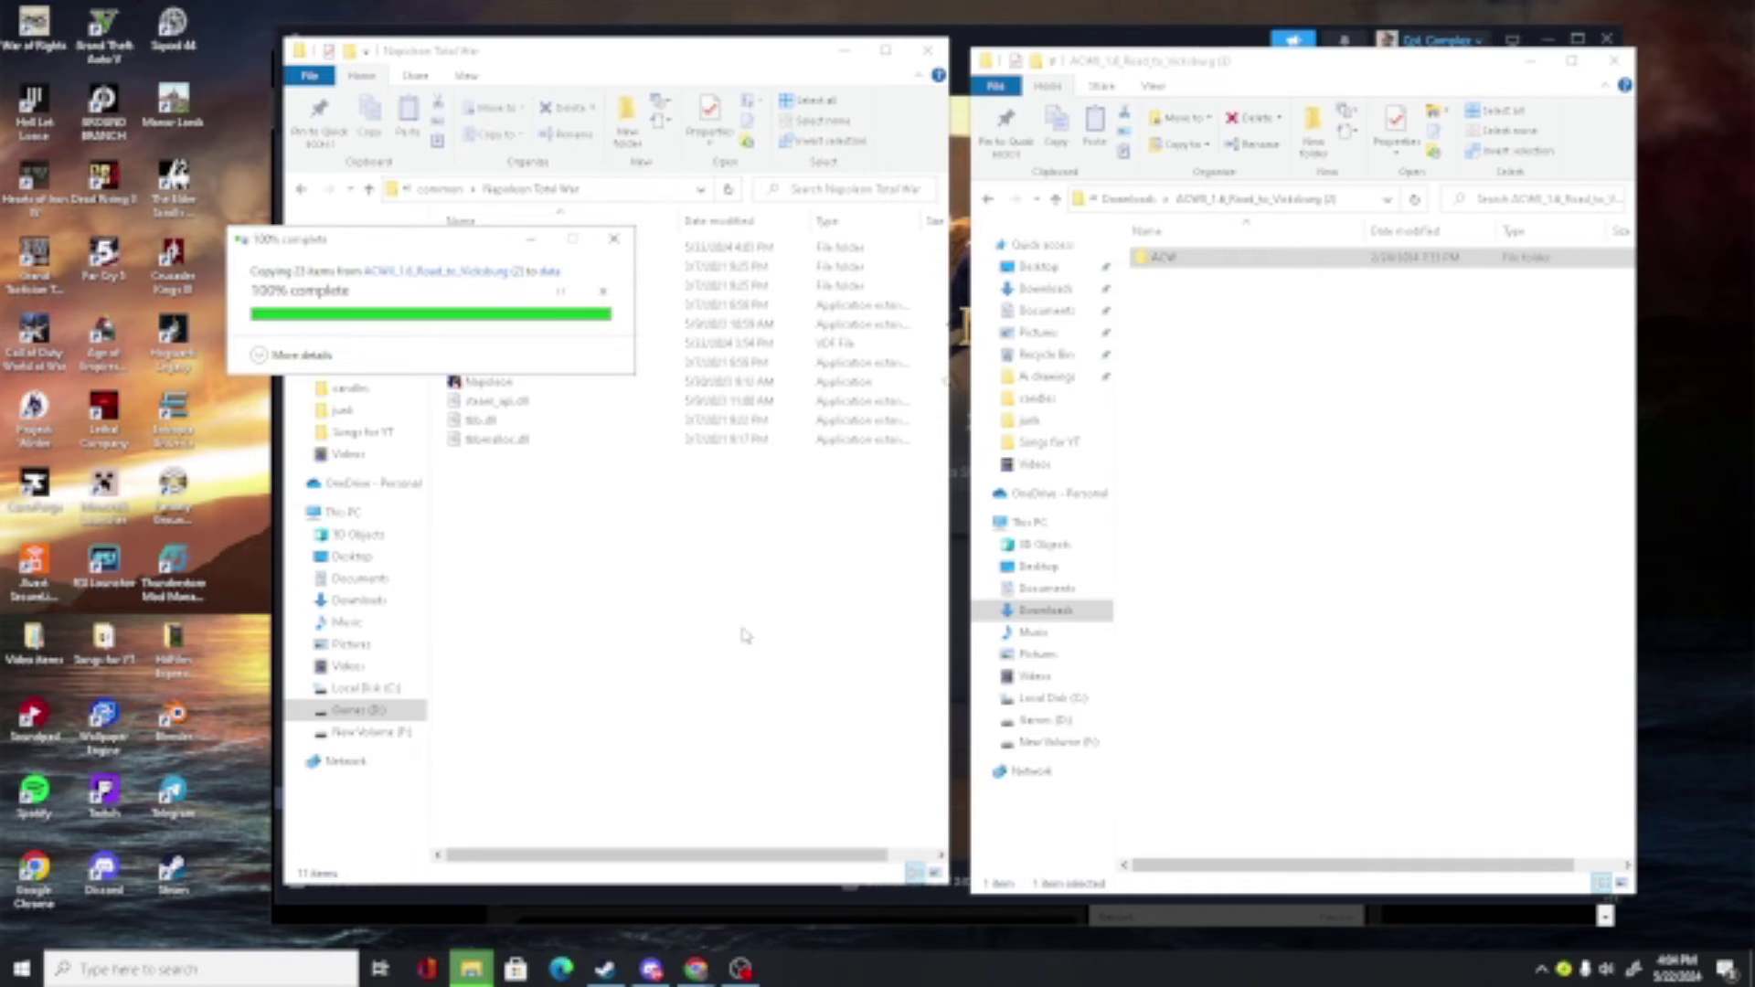
- Drag ACW (1)'s ACW folder onto data, replacing the 16 same-named files
click(1128, 200)
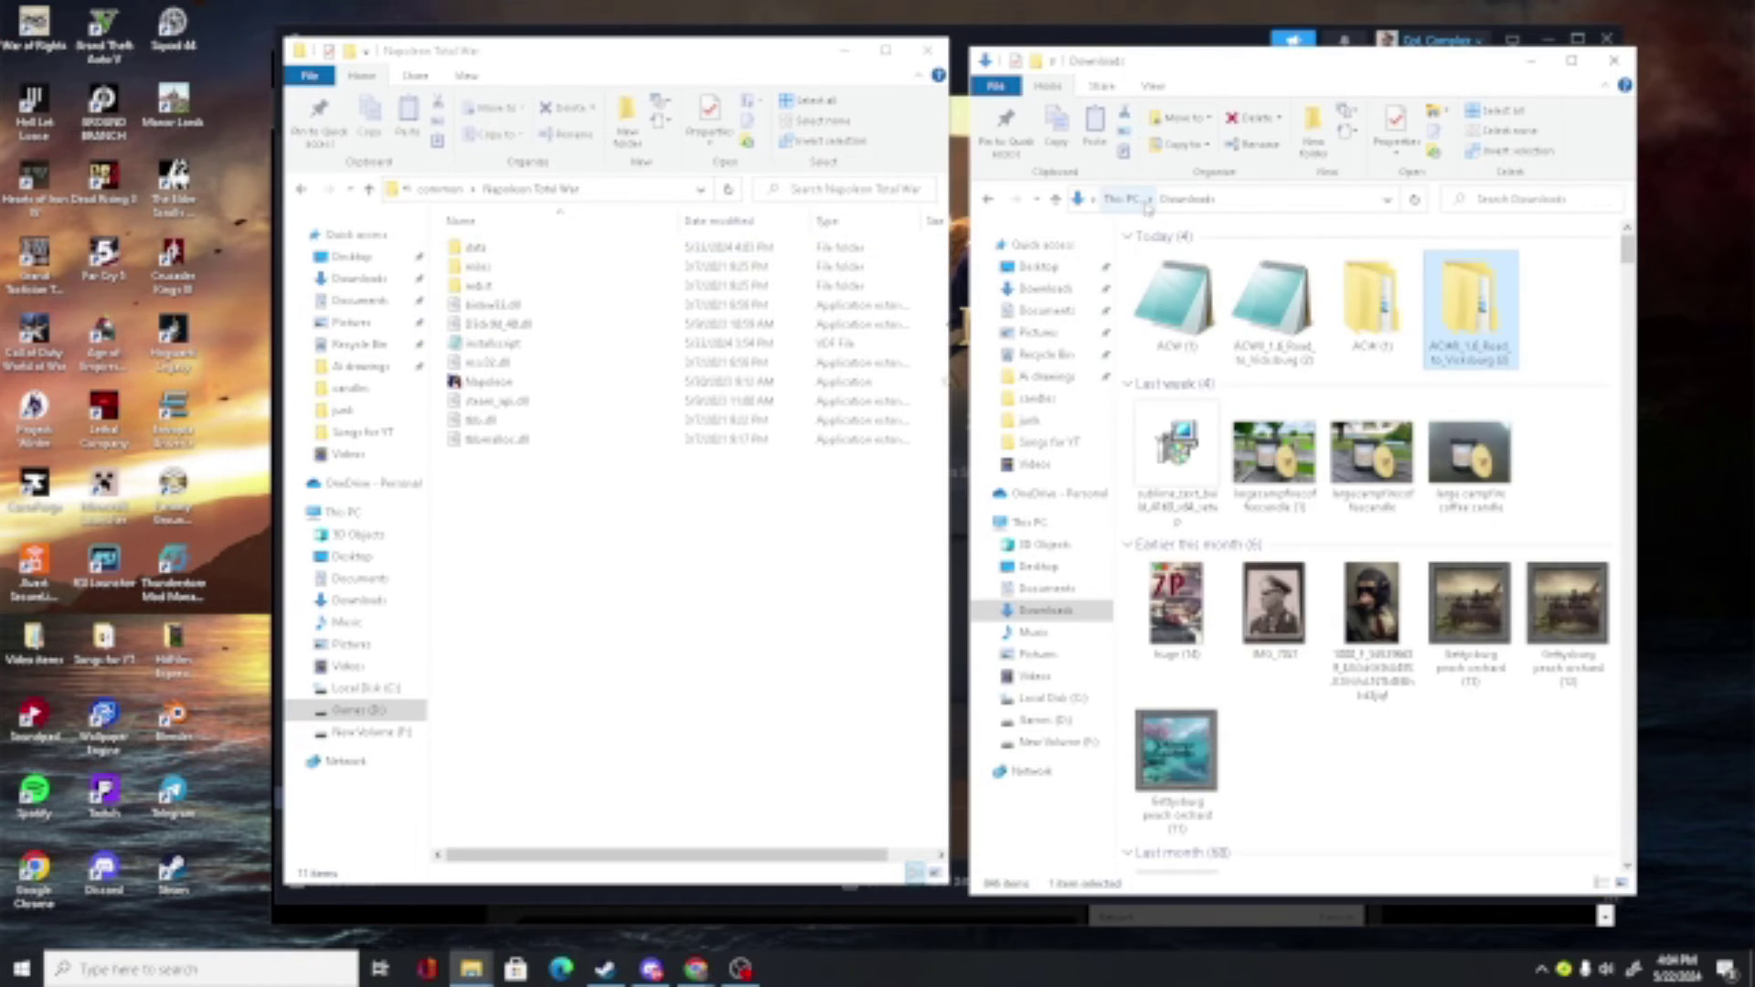
double_click(1364, 299)
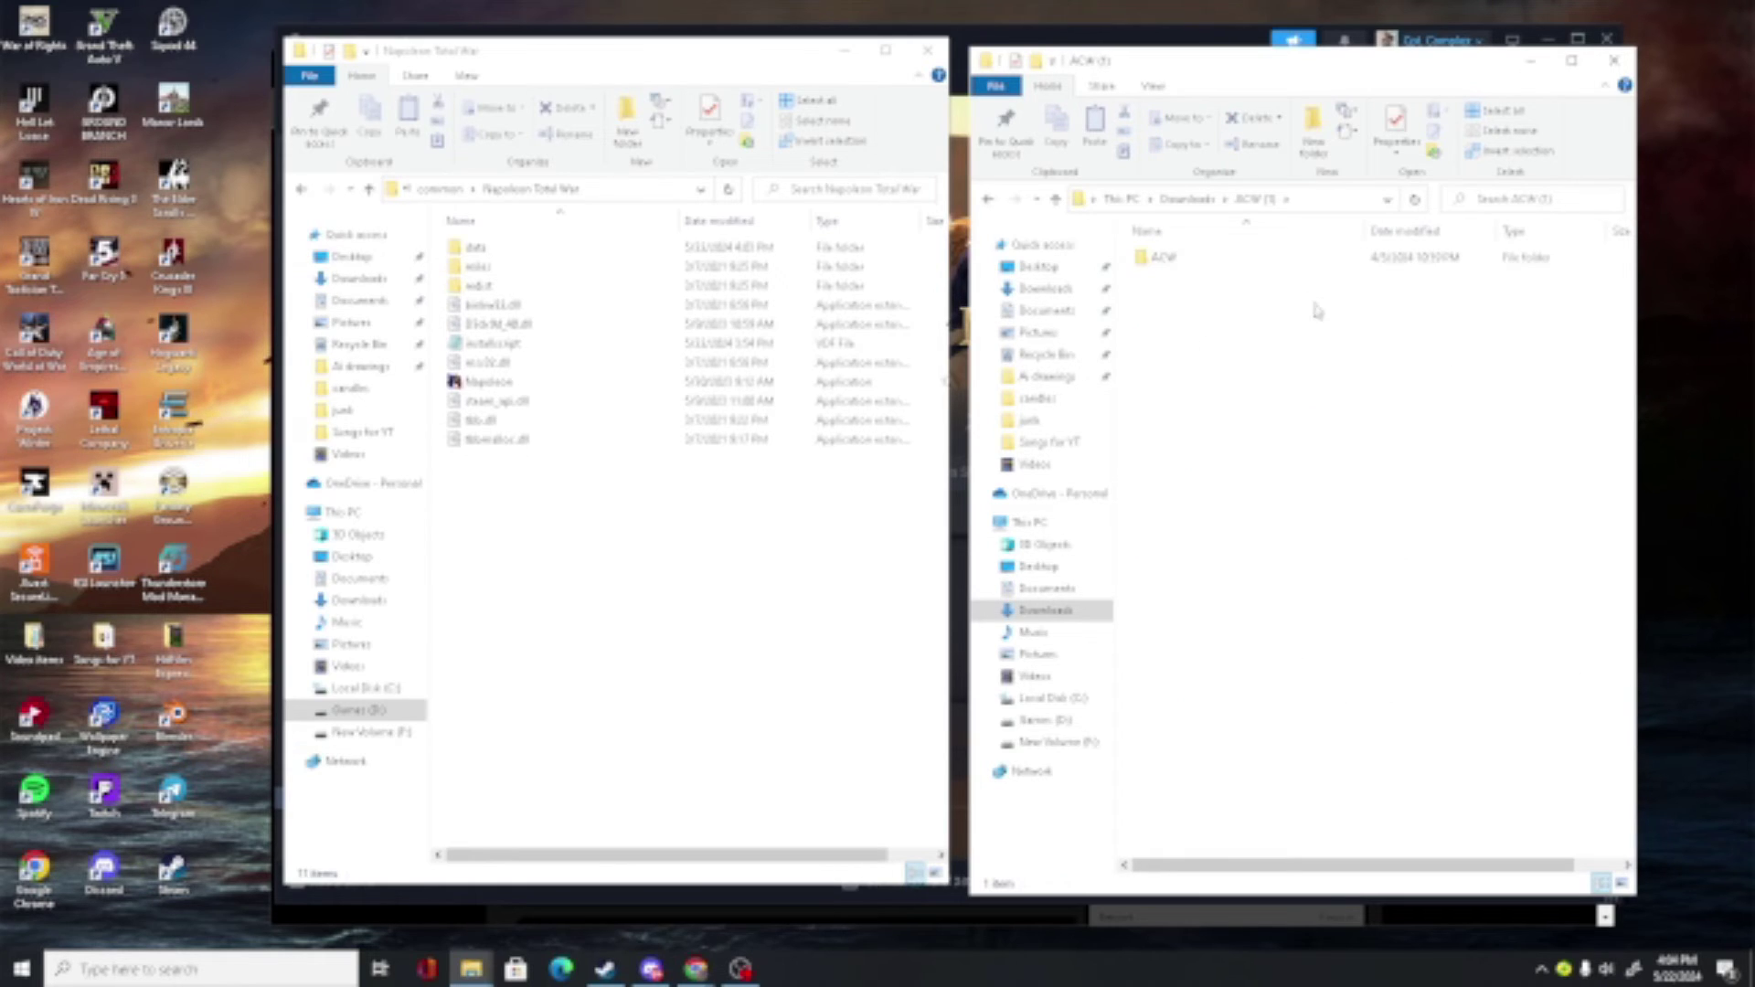
click(1224, 262)
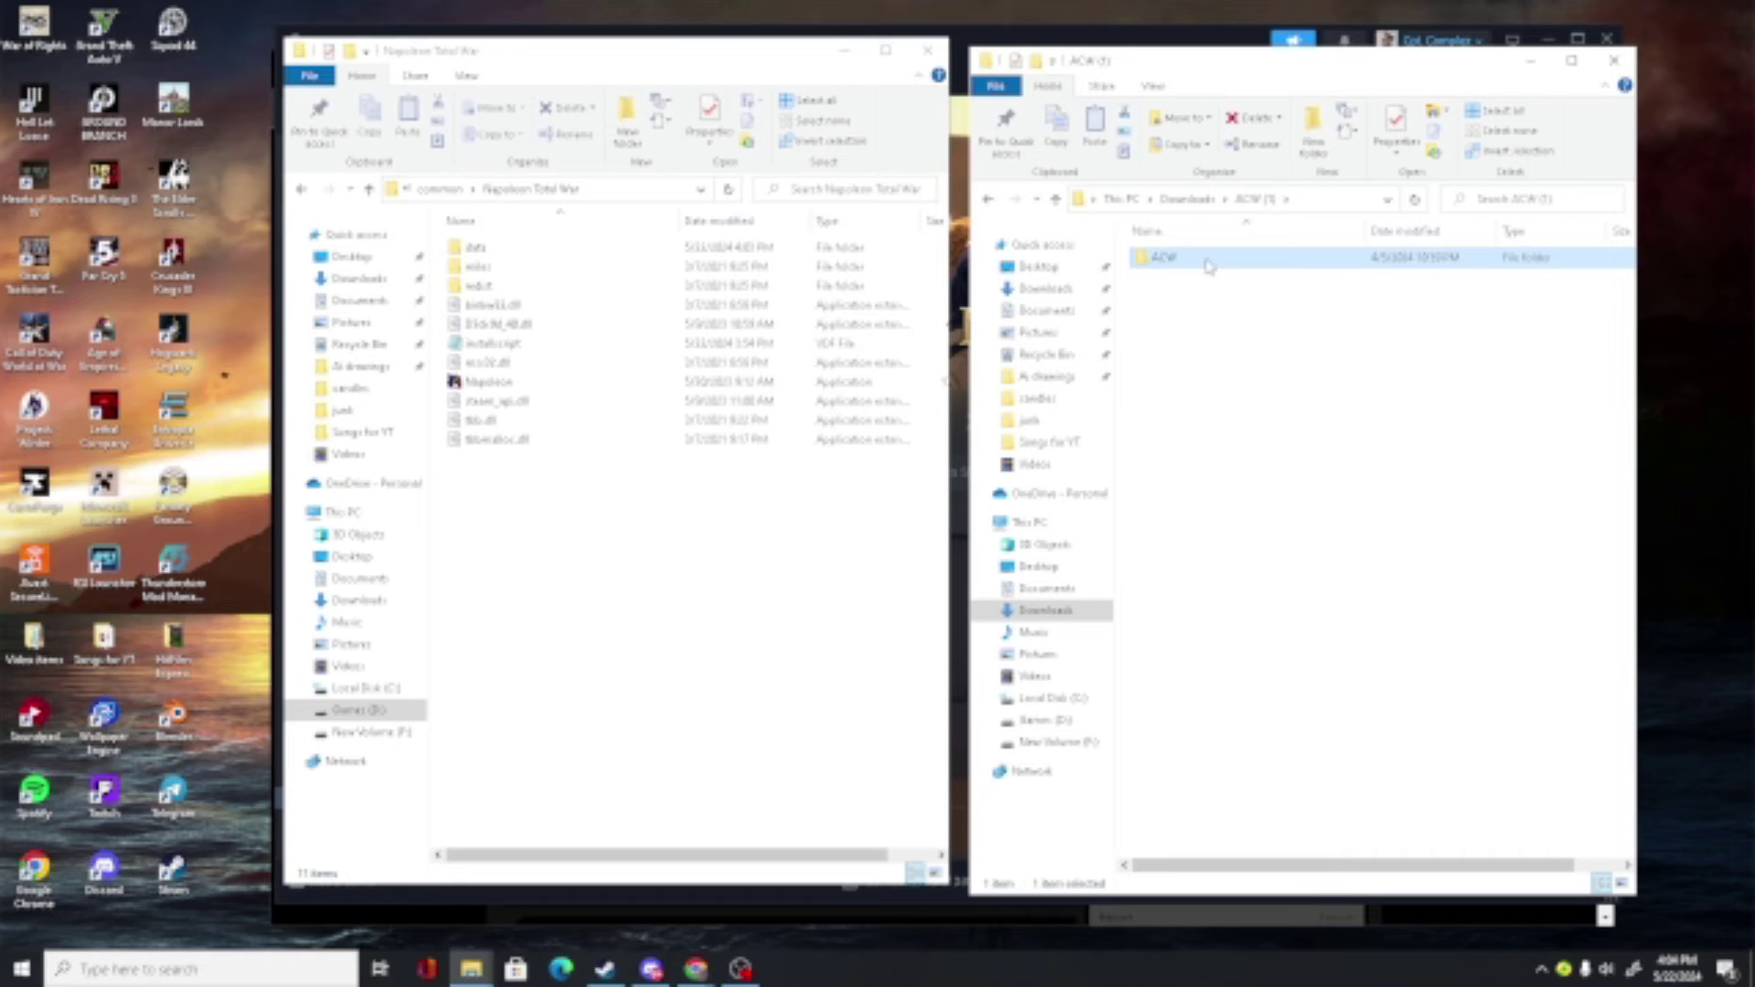
drag(1216, 265, 560, 248)
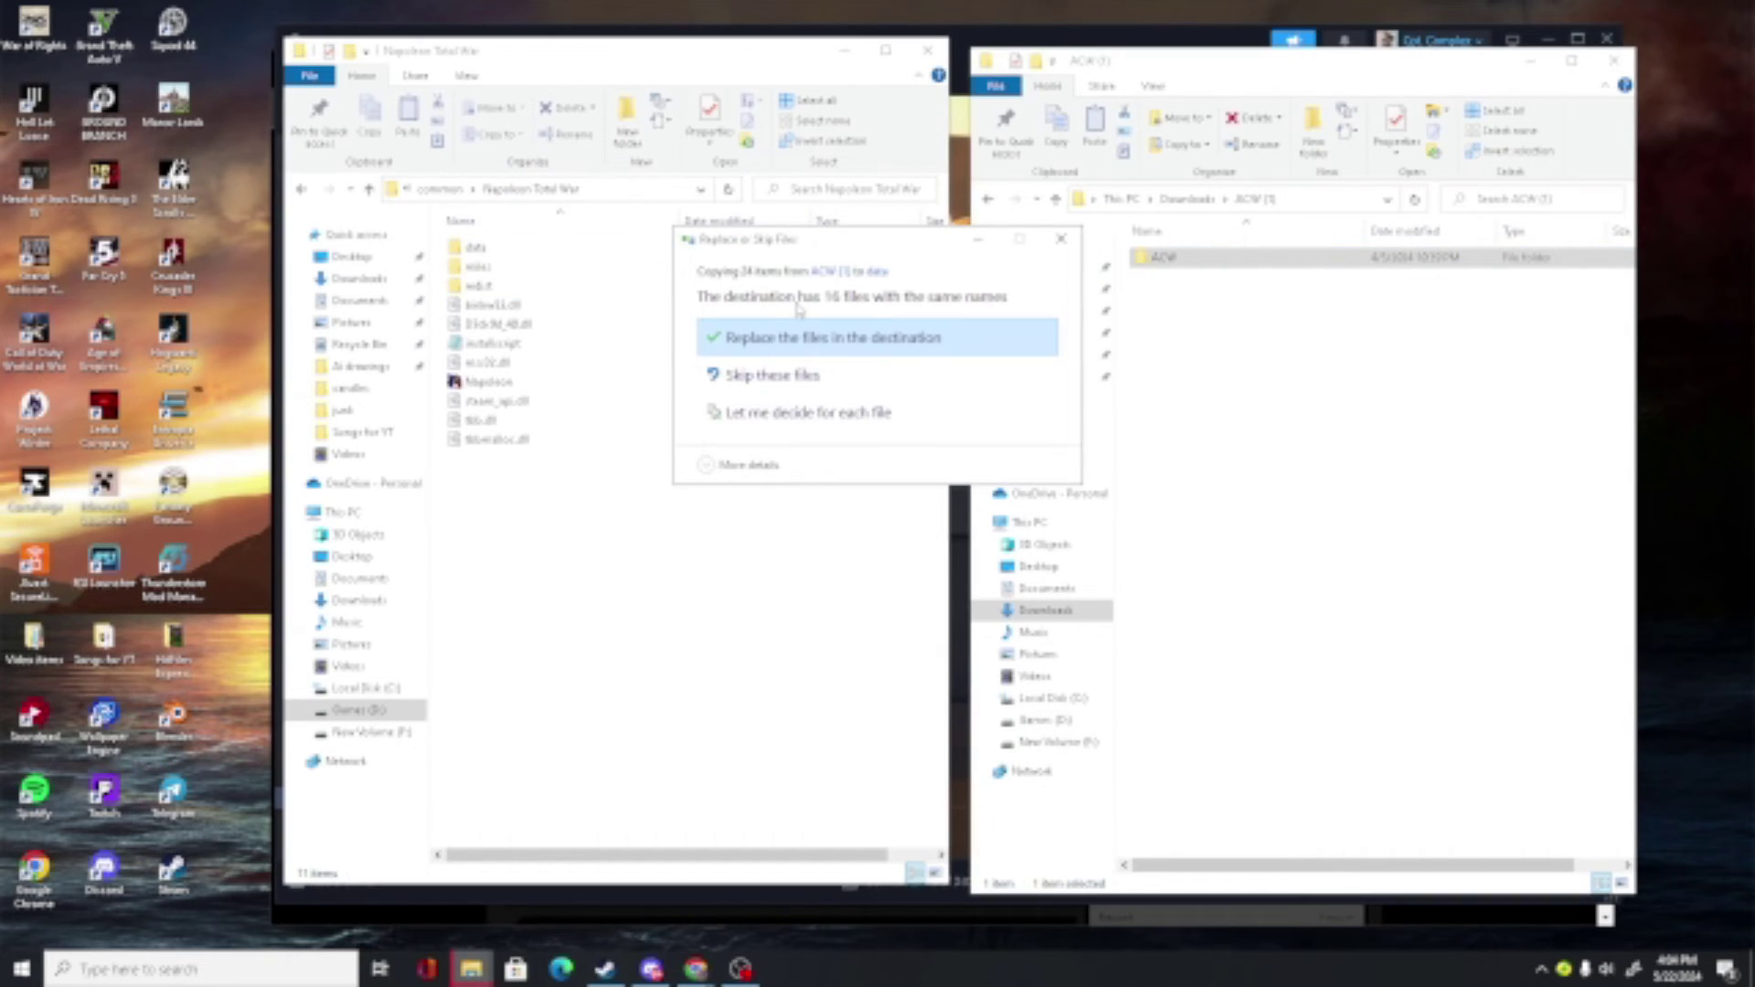
click(841, 340)
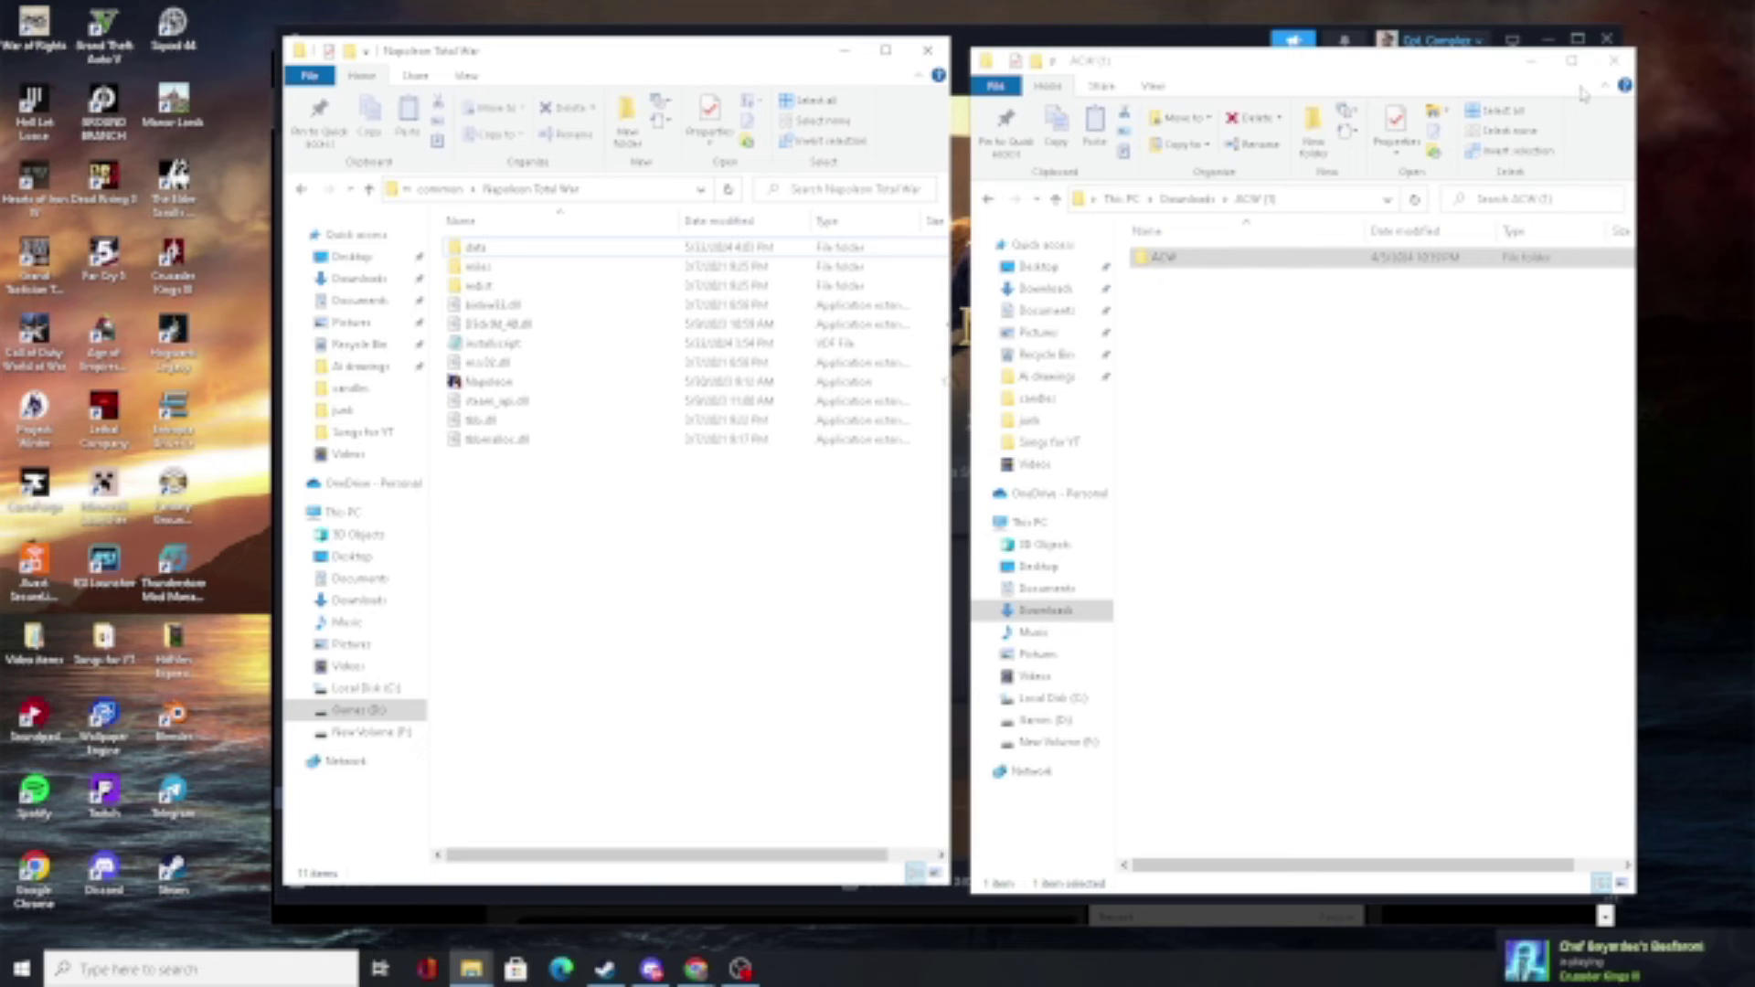
- Open data > ACW > Launcher and copy the second ACW_The_American_Civil_War application
click(1188, 199)
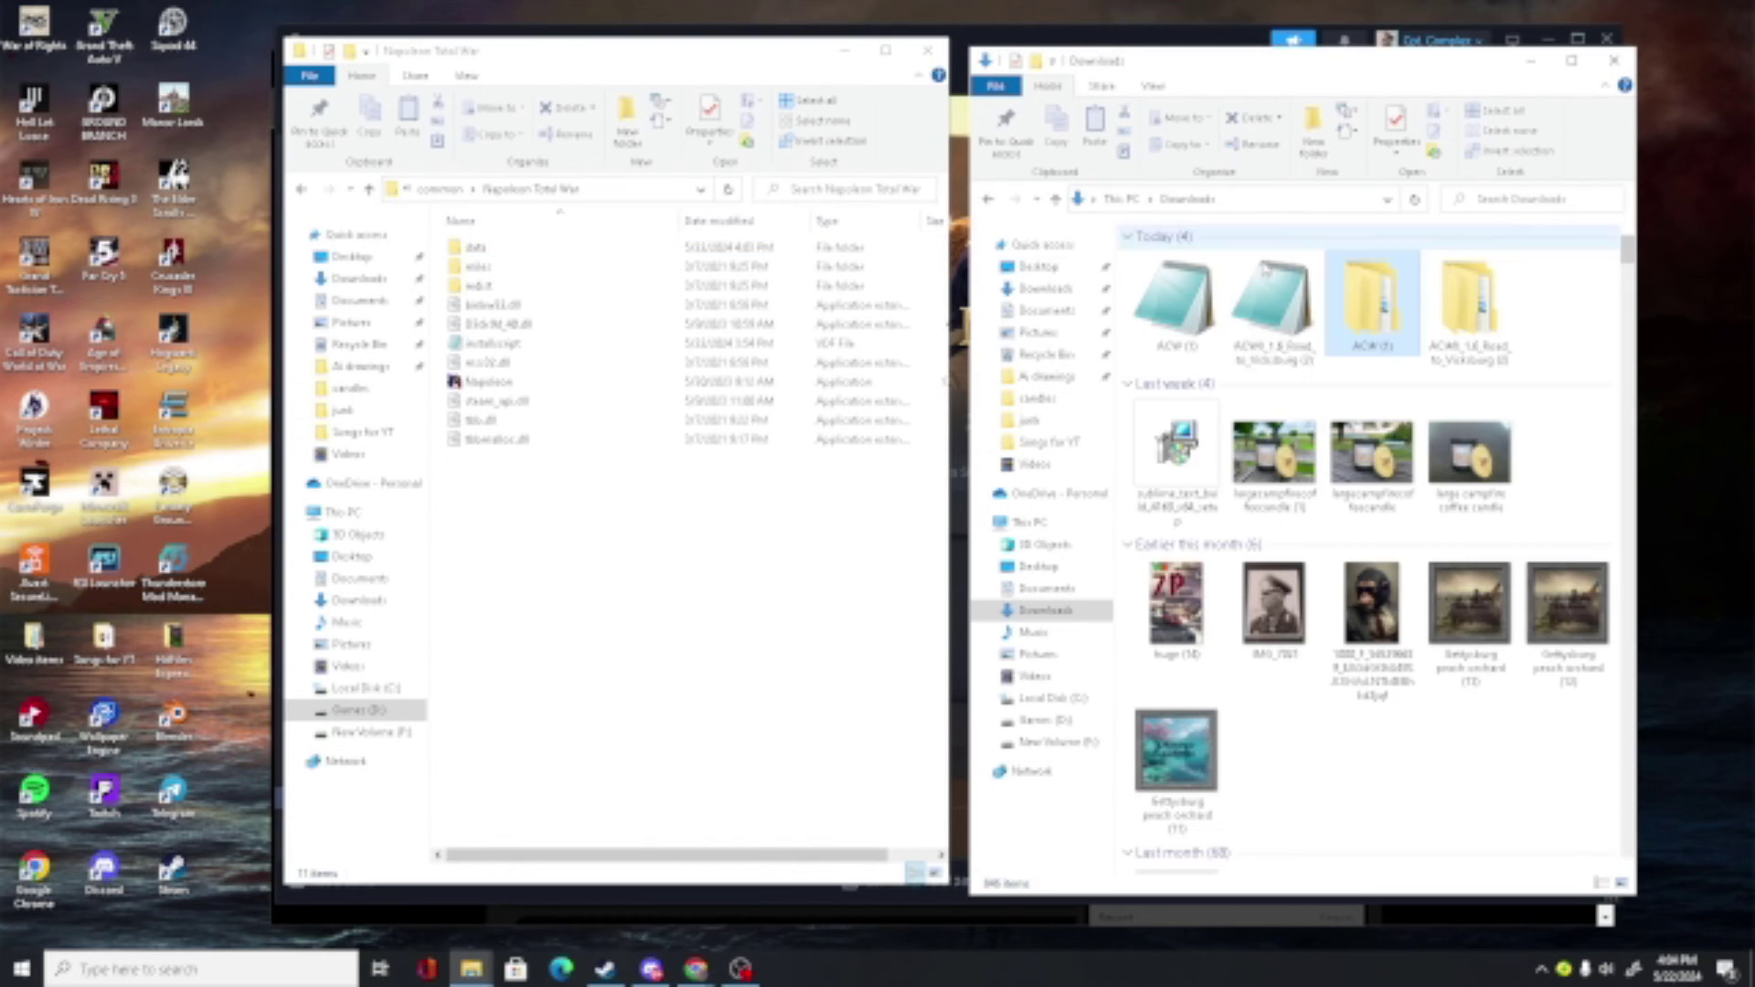
drag(1554, 330, 1125, 349)
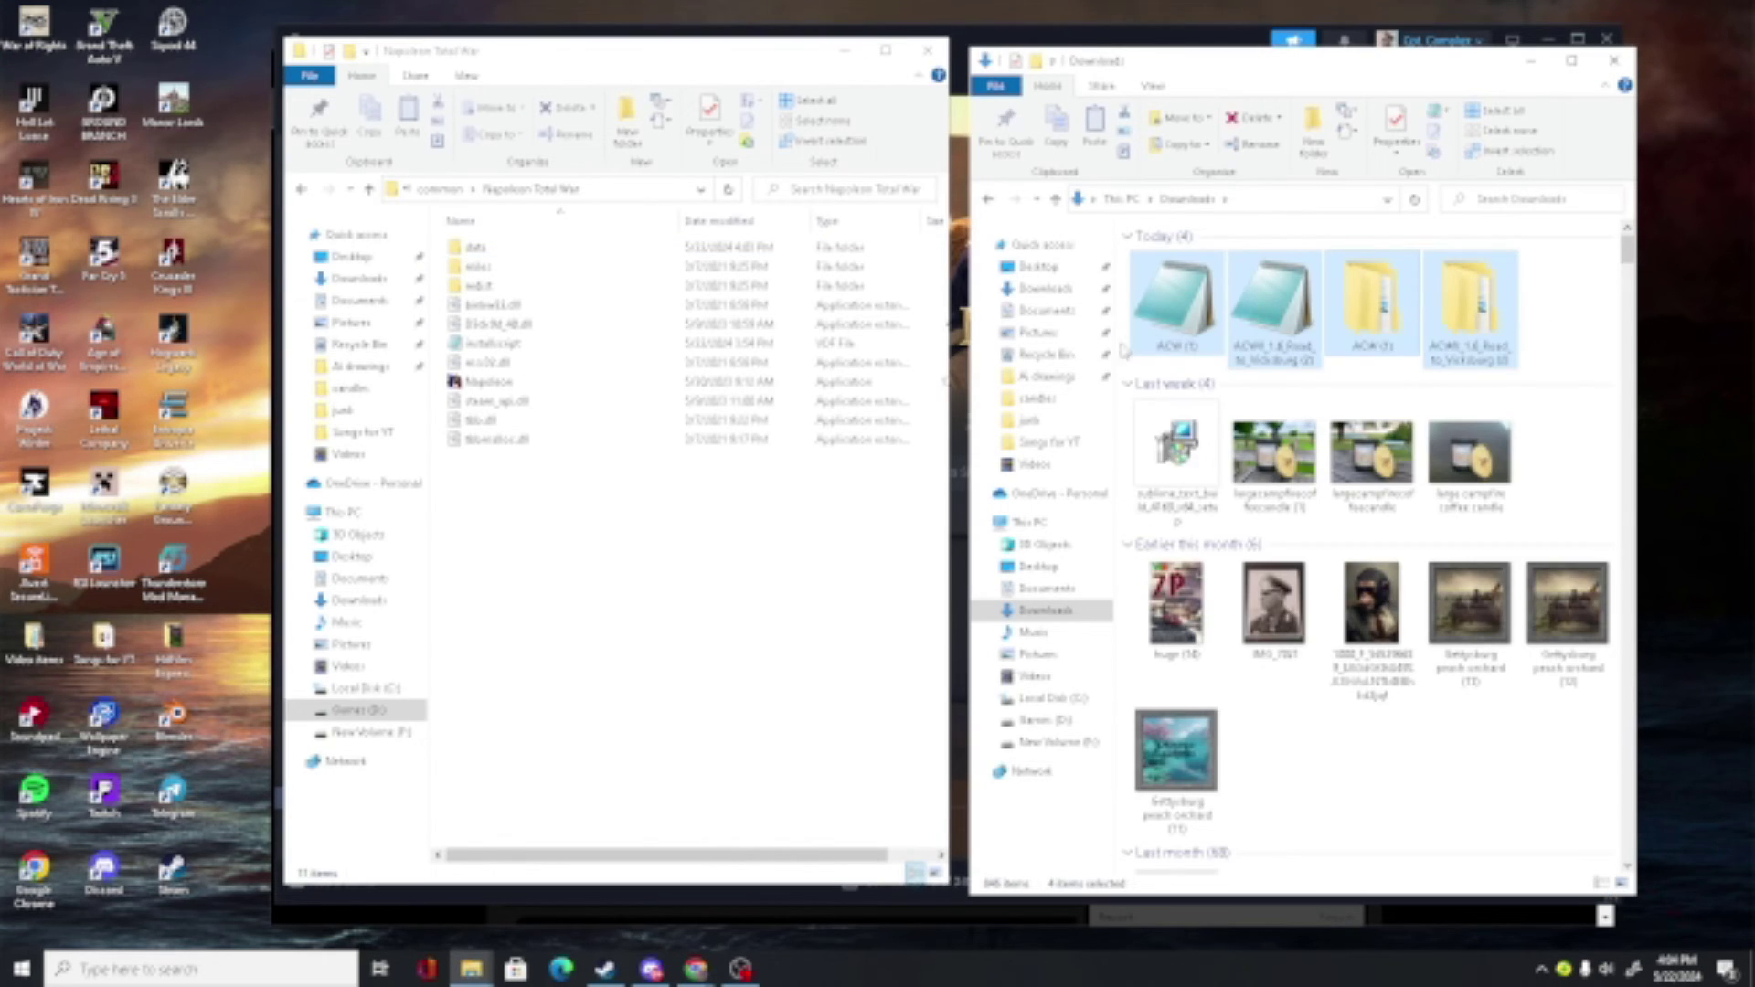
click(1542, 290)
double_click(476, 247)
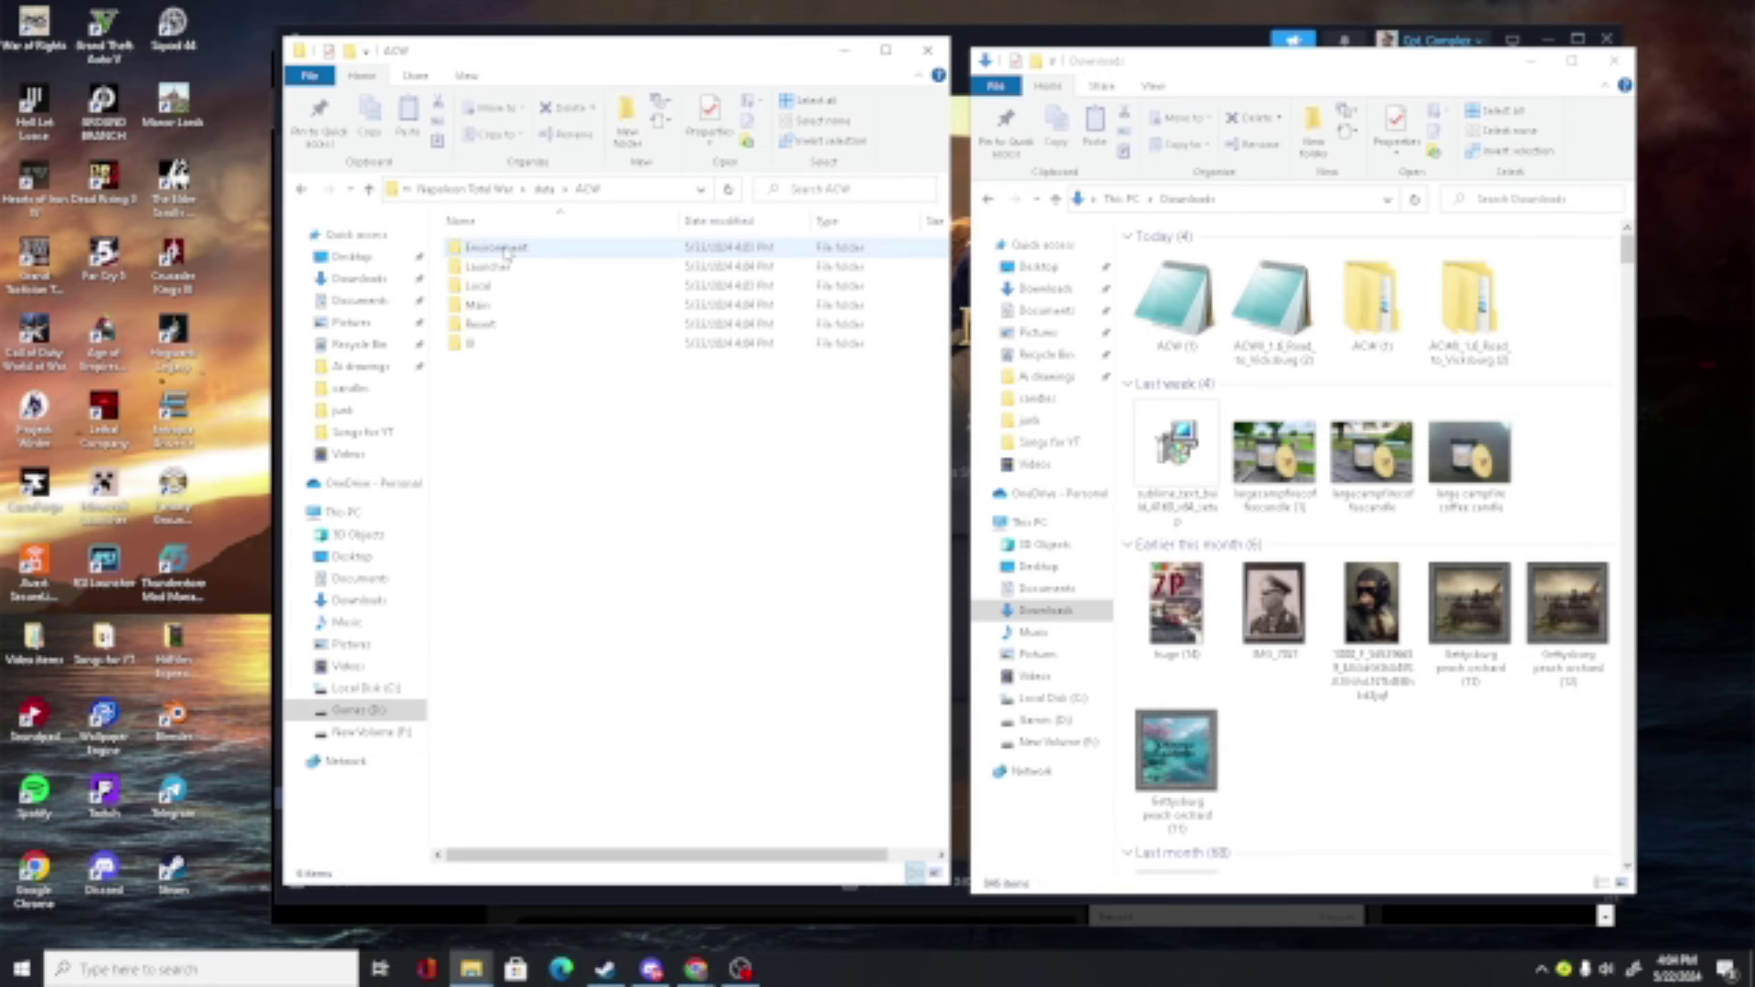
double_click(493, 267)
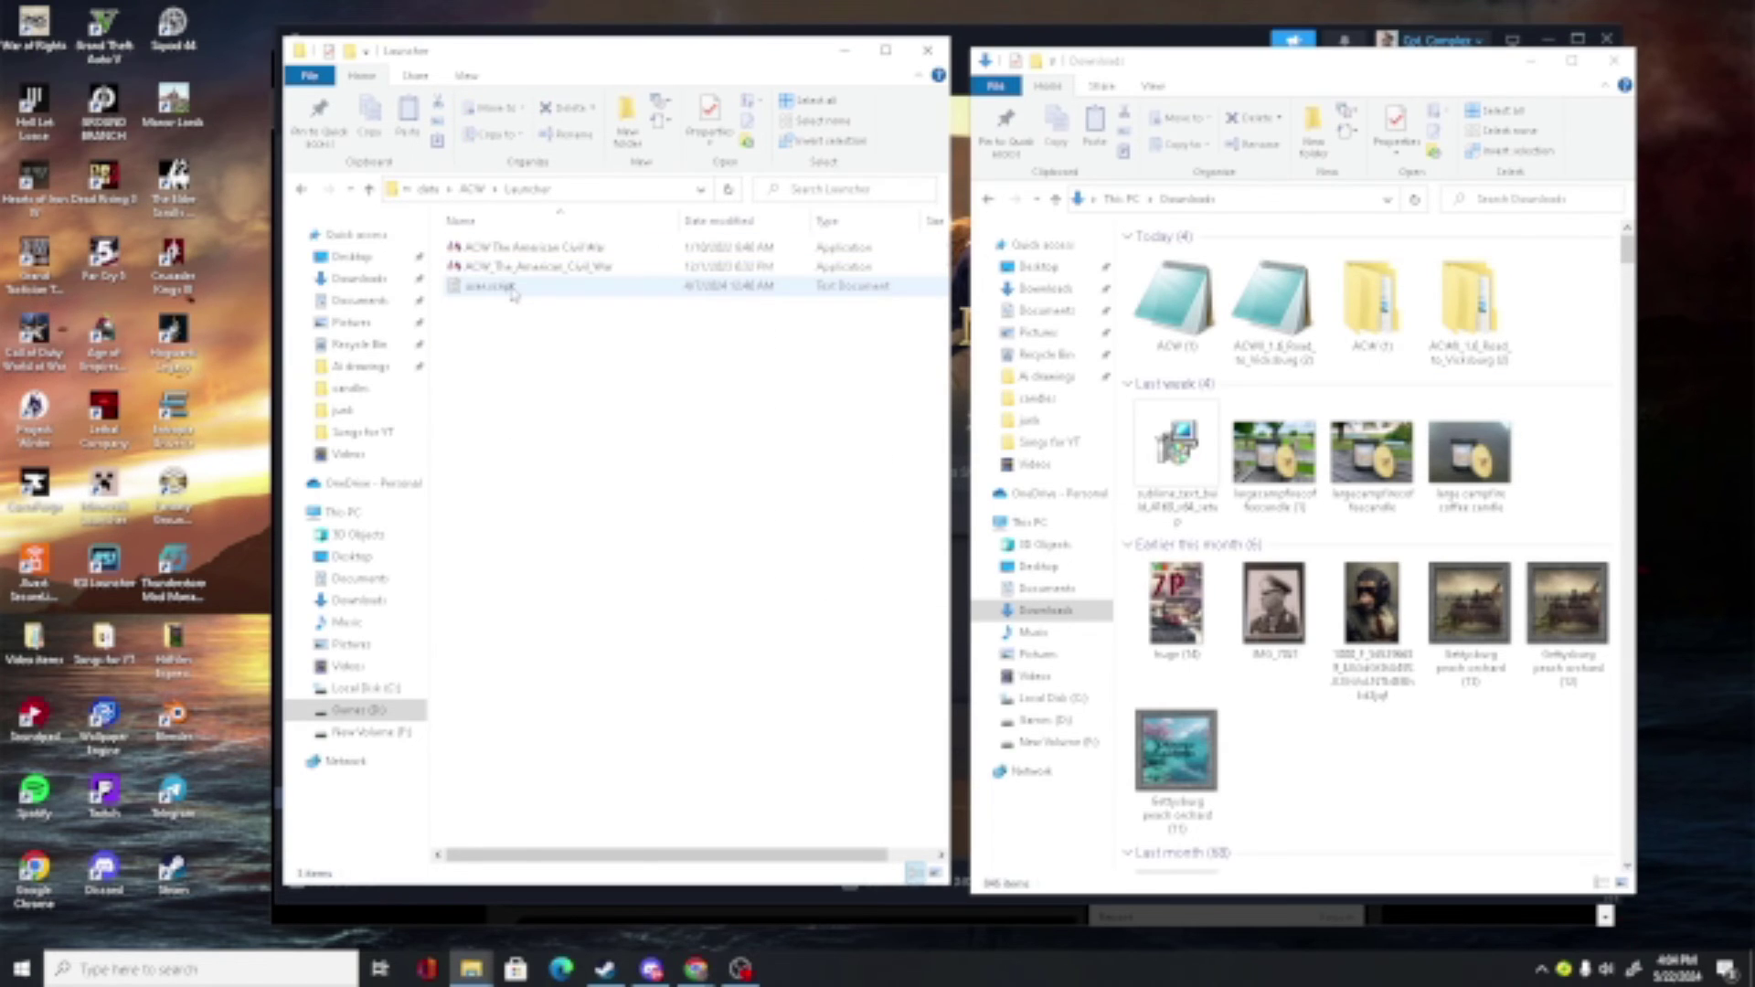
right_click(524, 271)
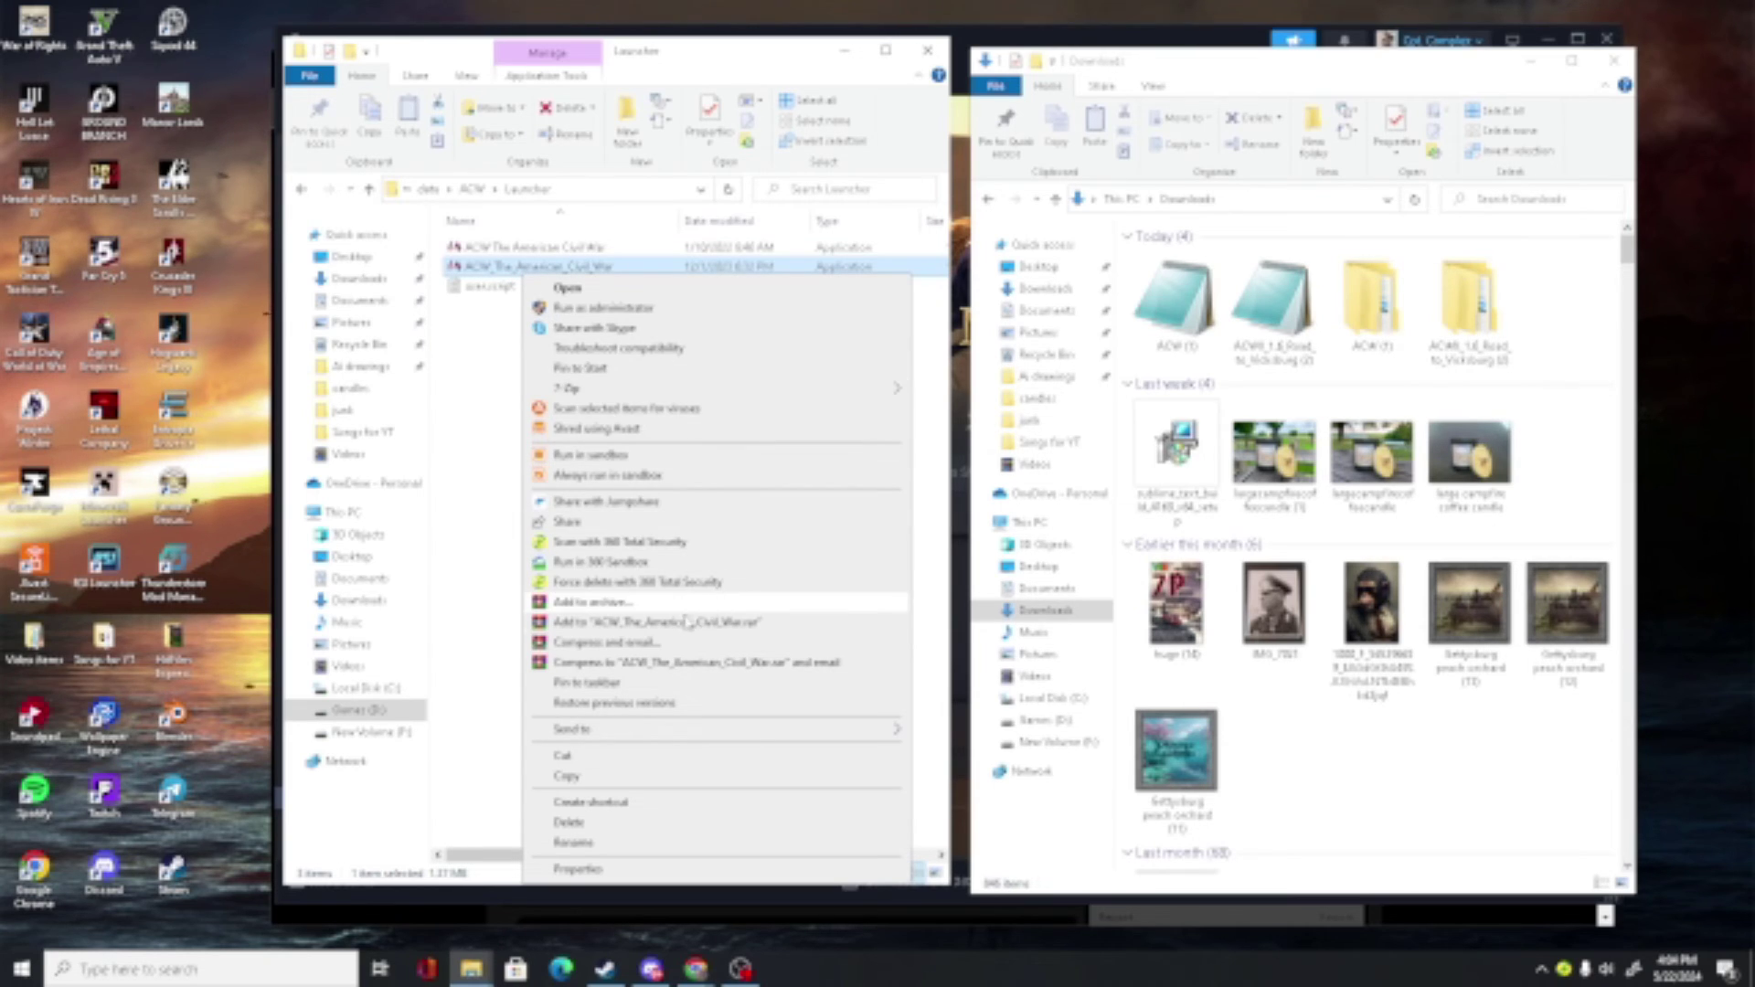
click(604, 777)
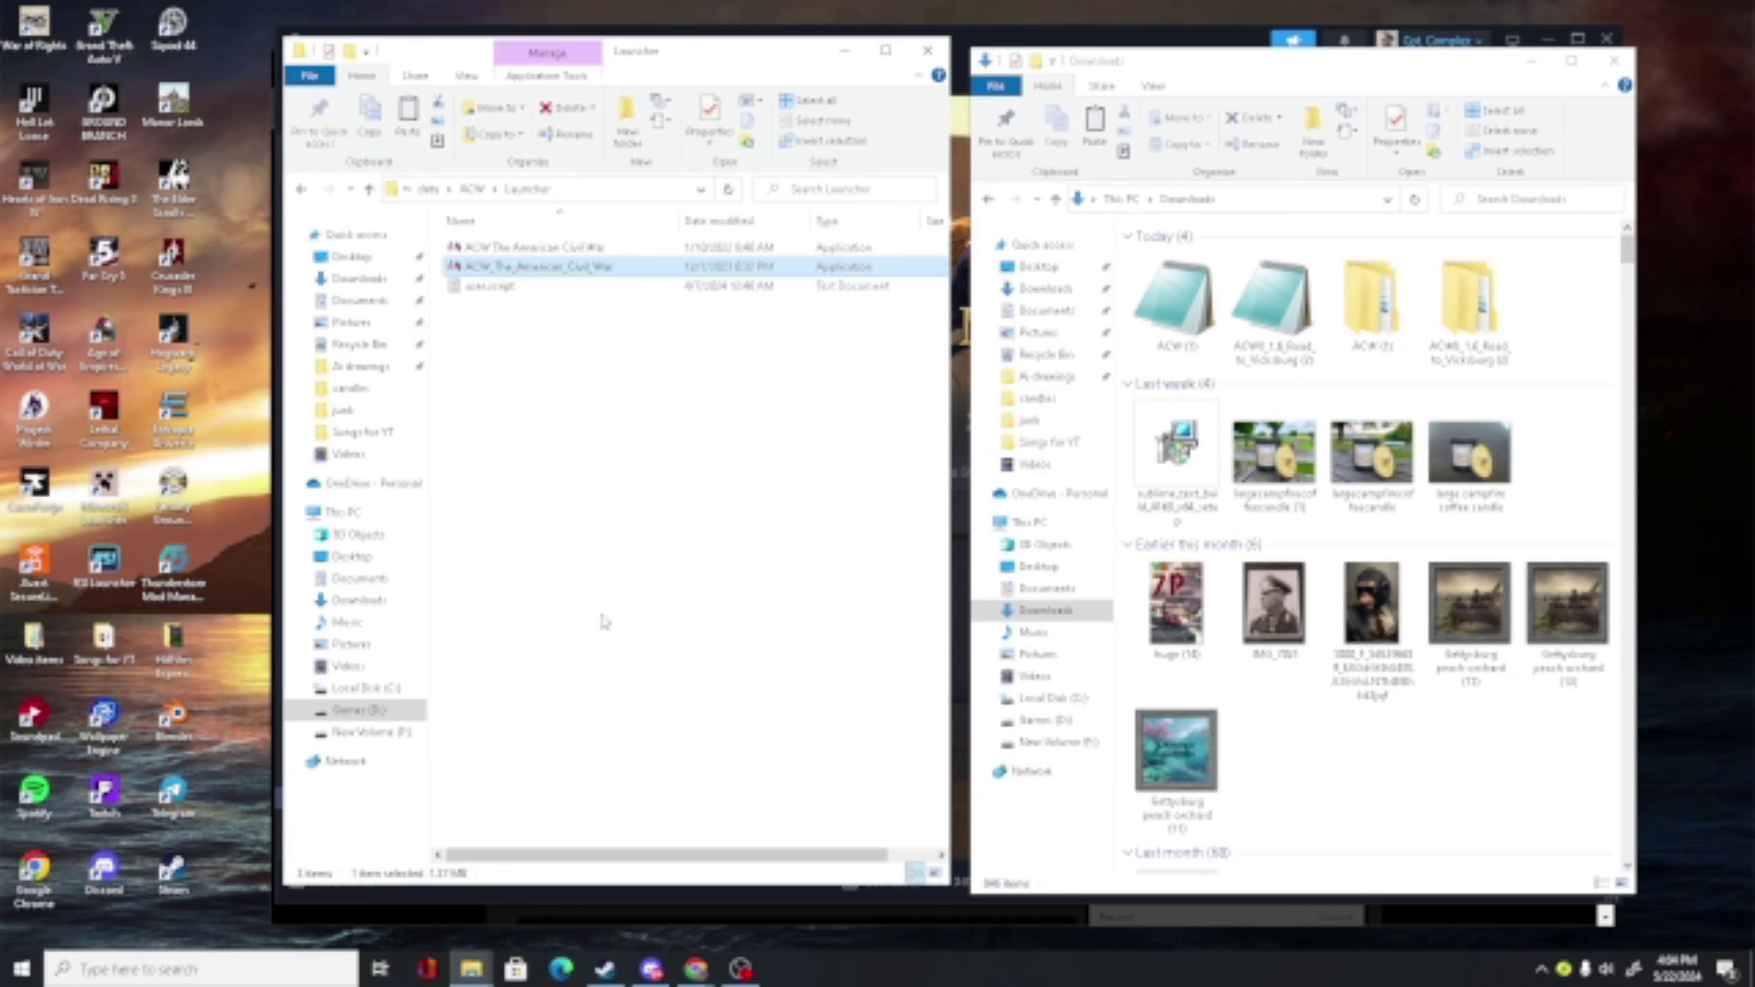
- Paste the ACW launcher into the main Napoleon Total War folder
click(428, 192)
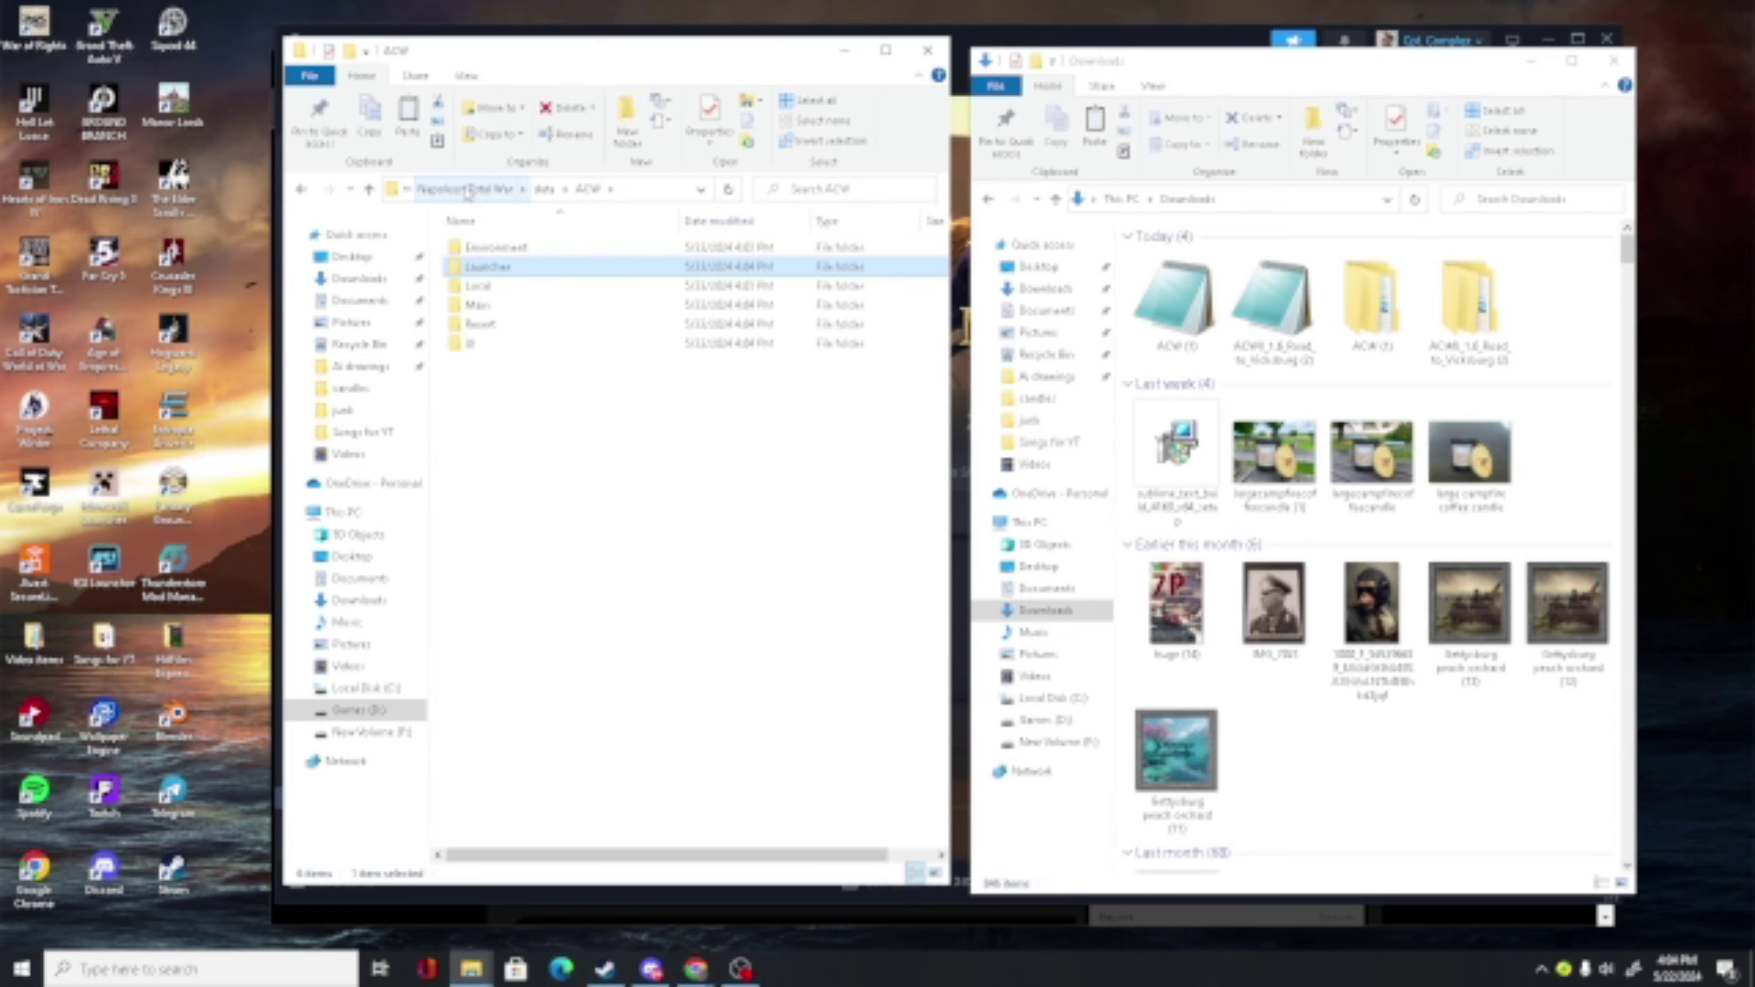
click(555, 546)
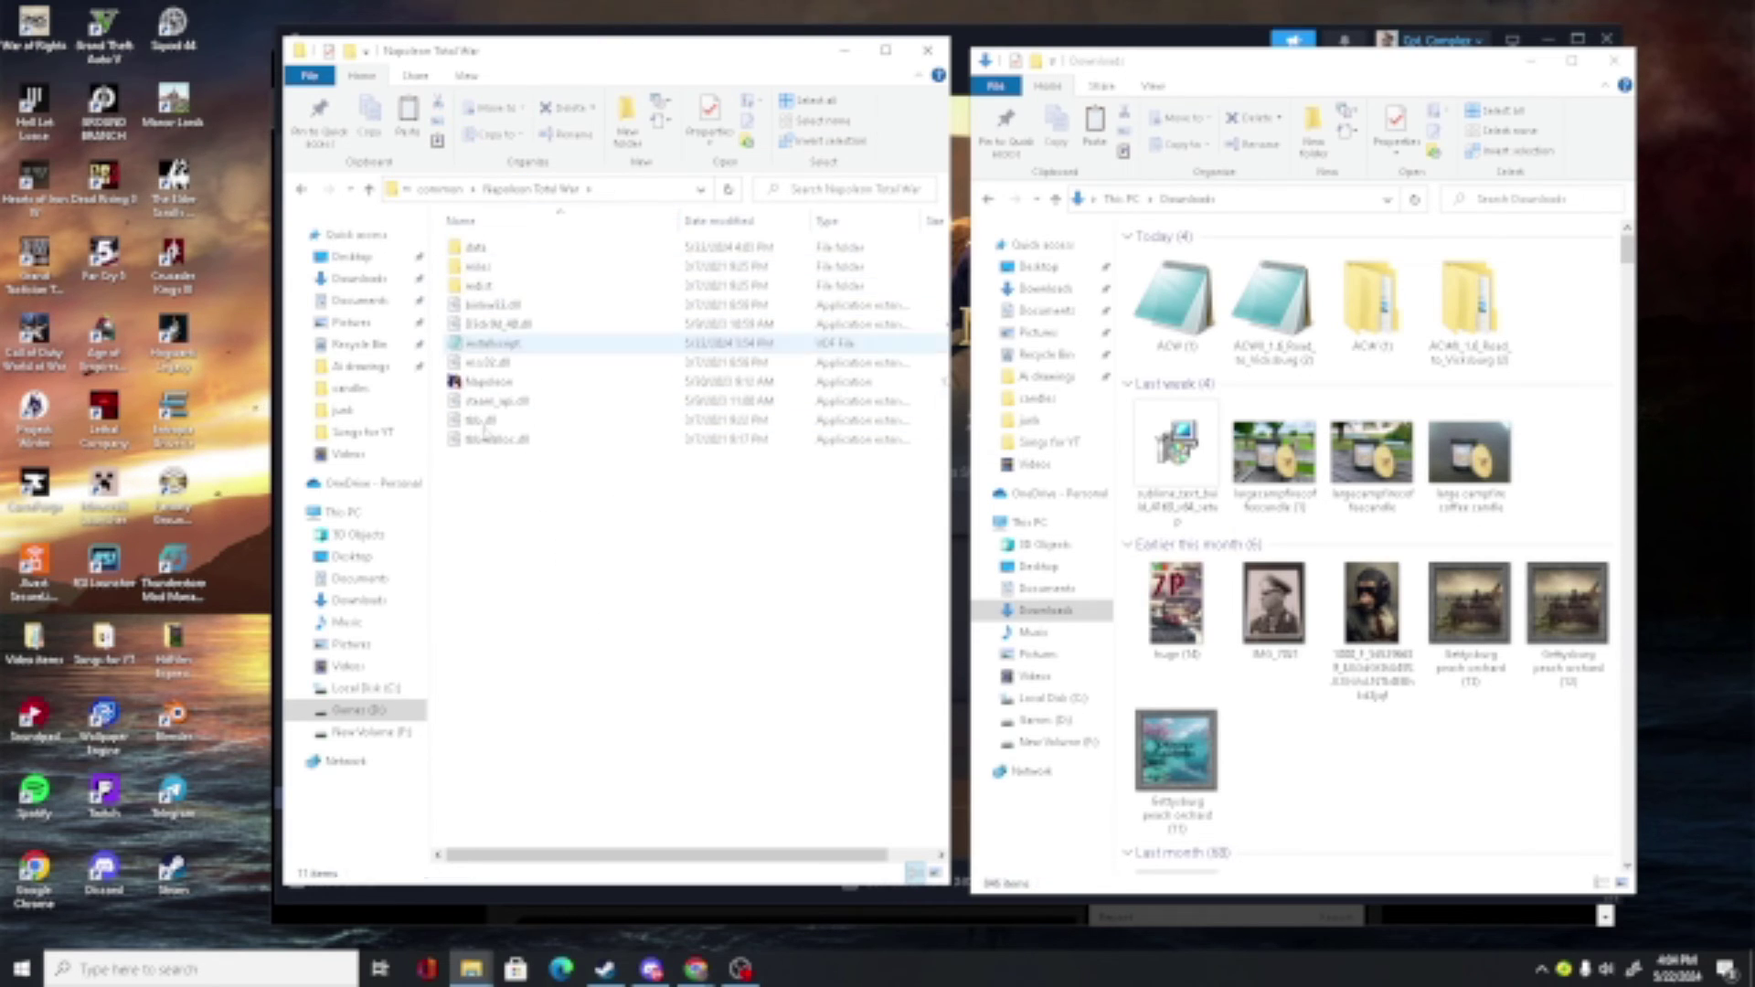
right_click(655, 505)
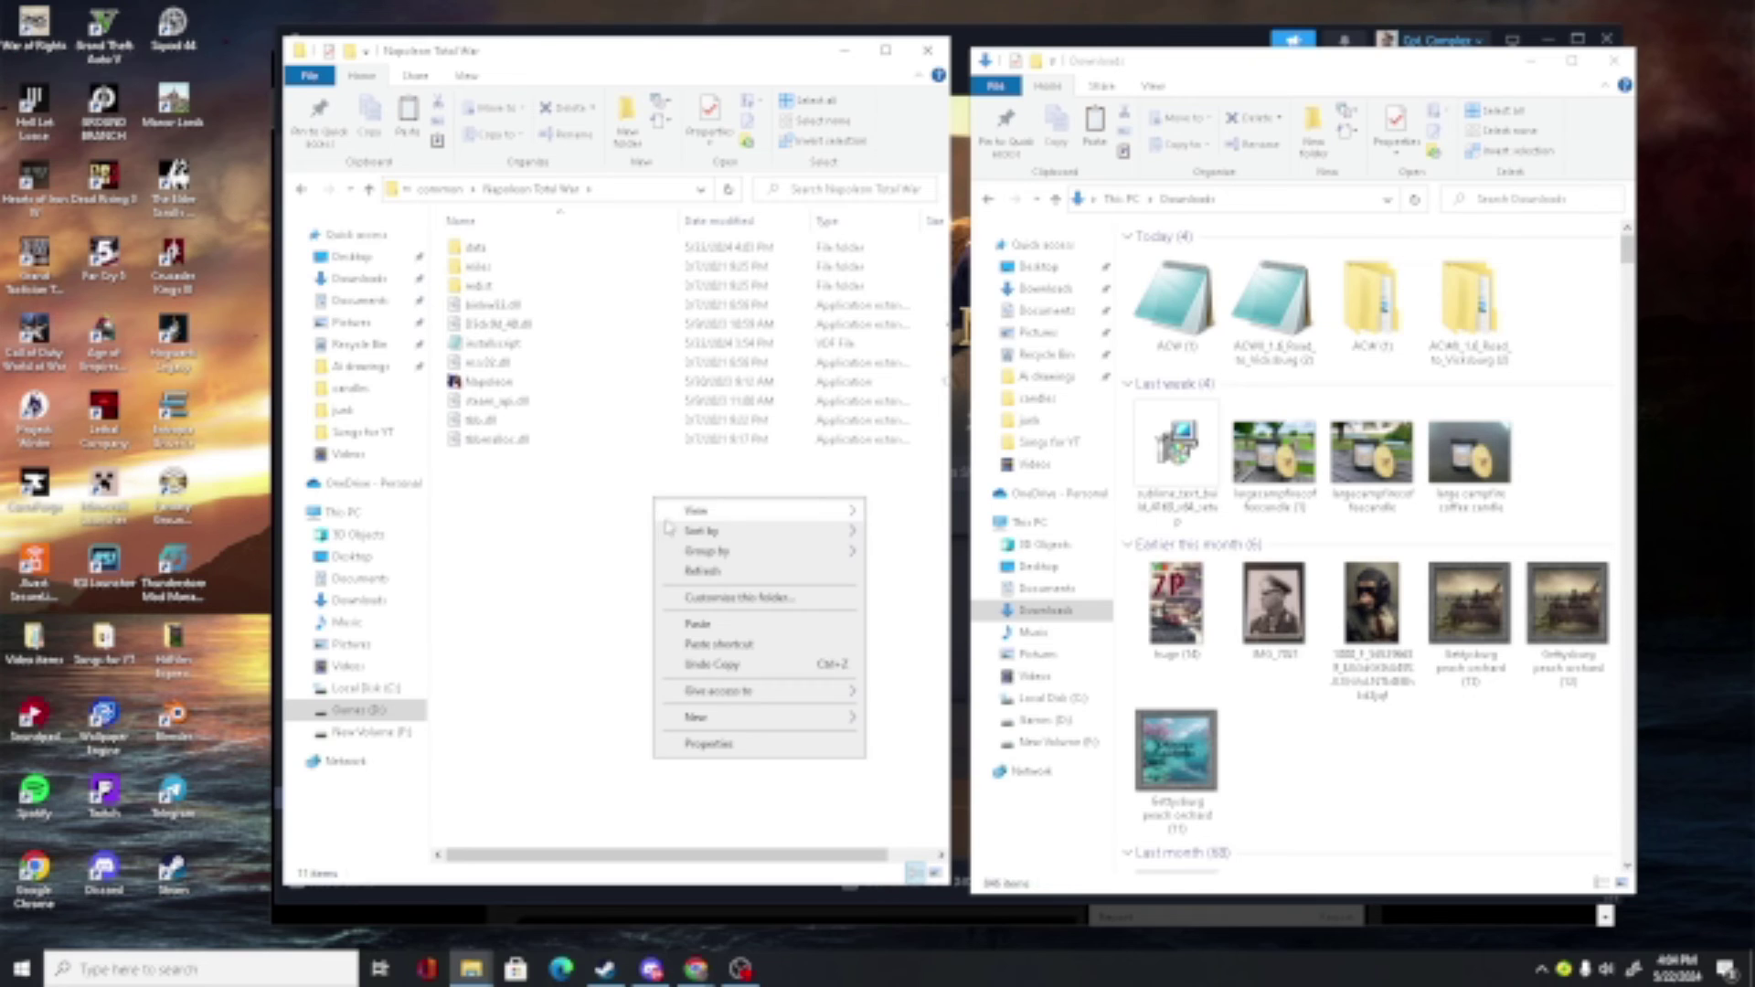
click(754, 633)
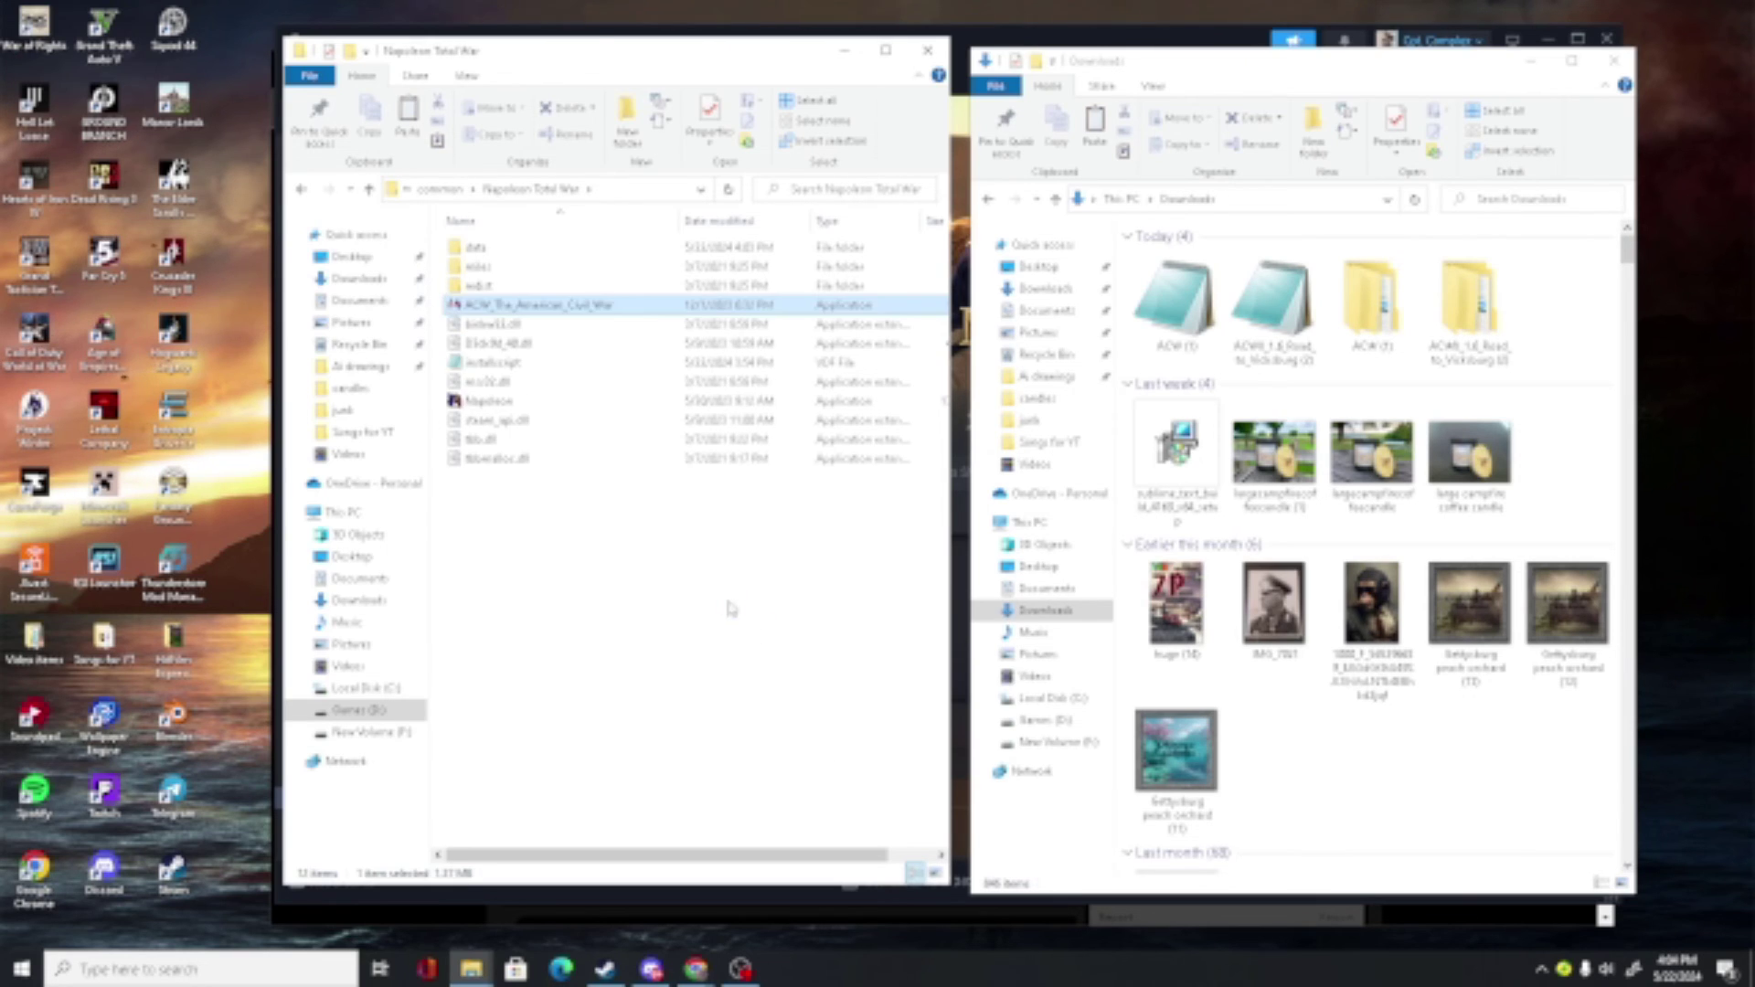
click(780, 708)
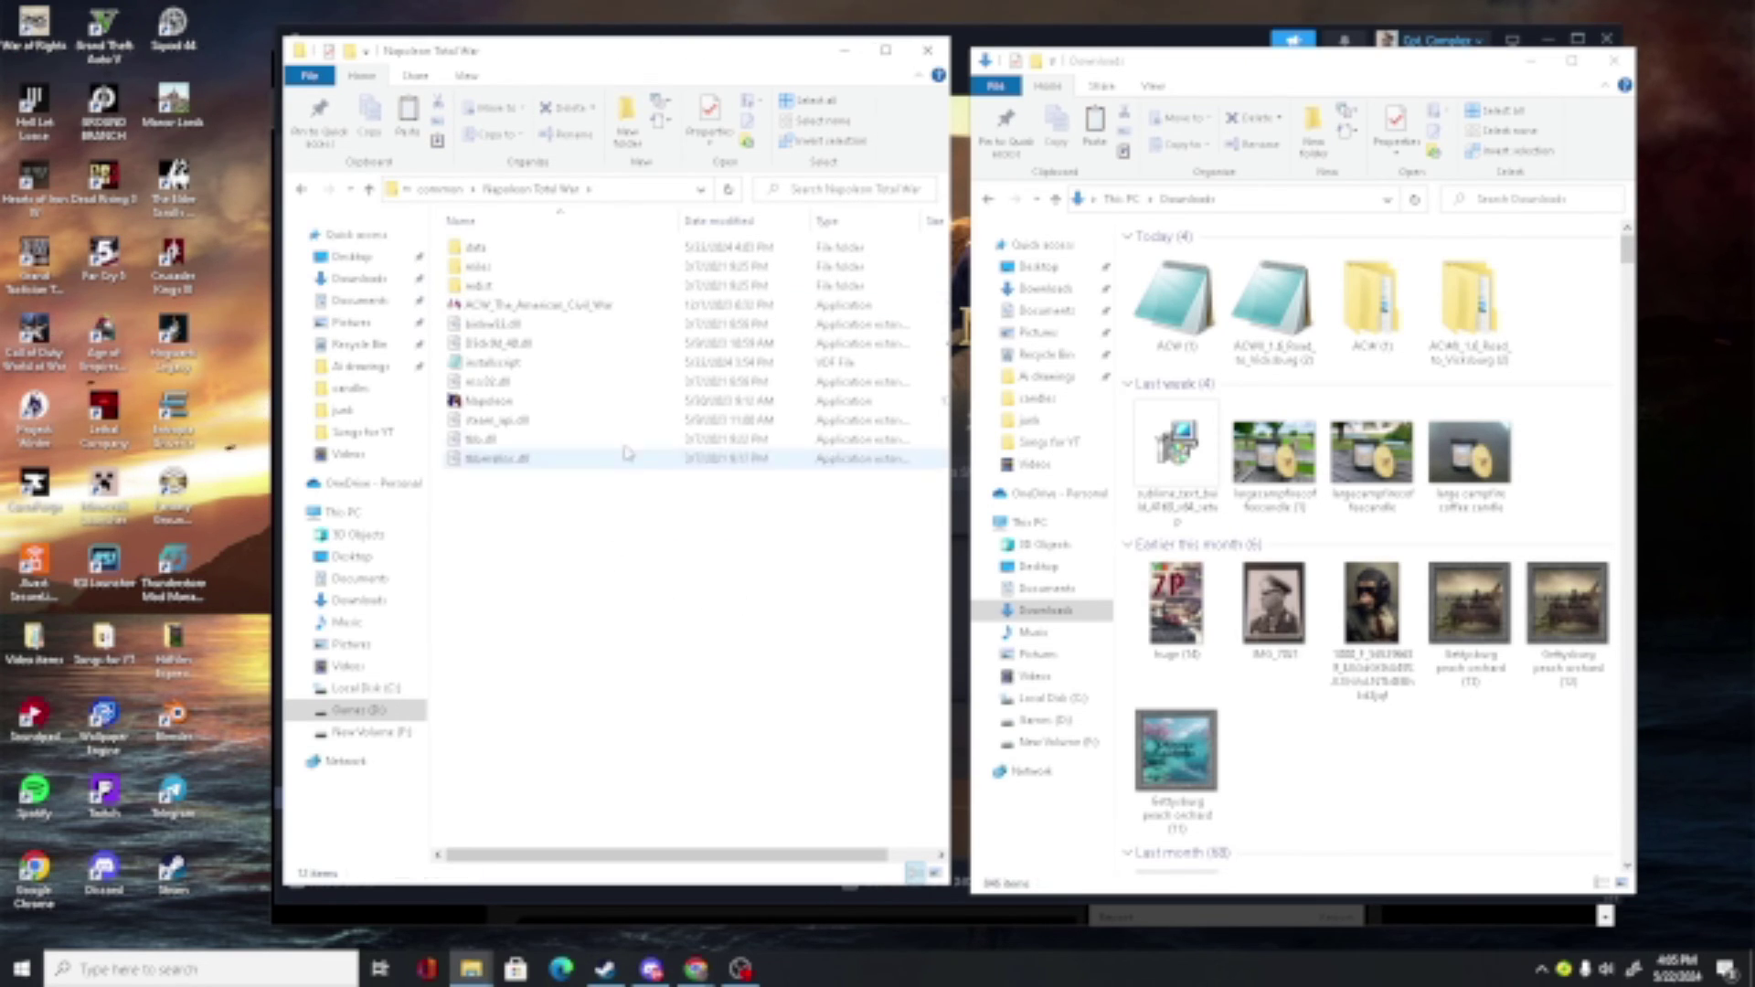
- Create a shortcut to the pasted launcher and drag it onto the desktop
right_click(566, 307)
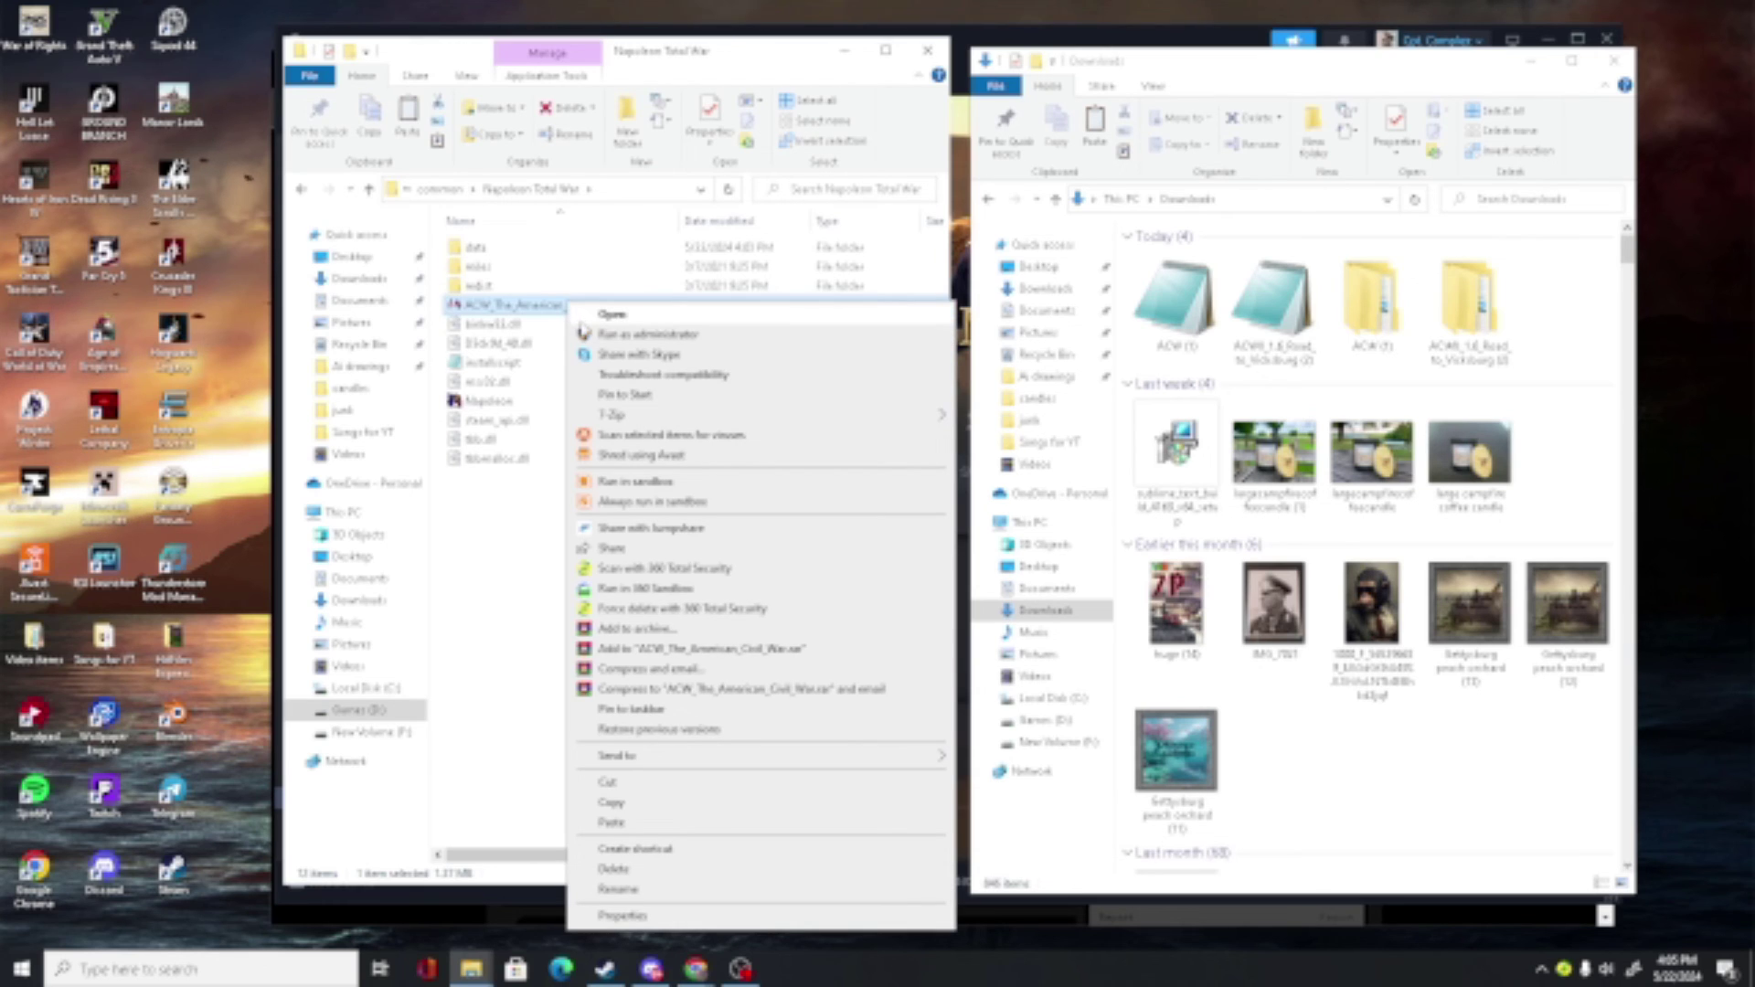
click(663, 850)
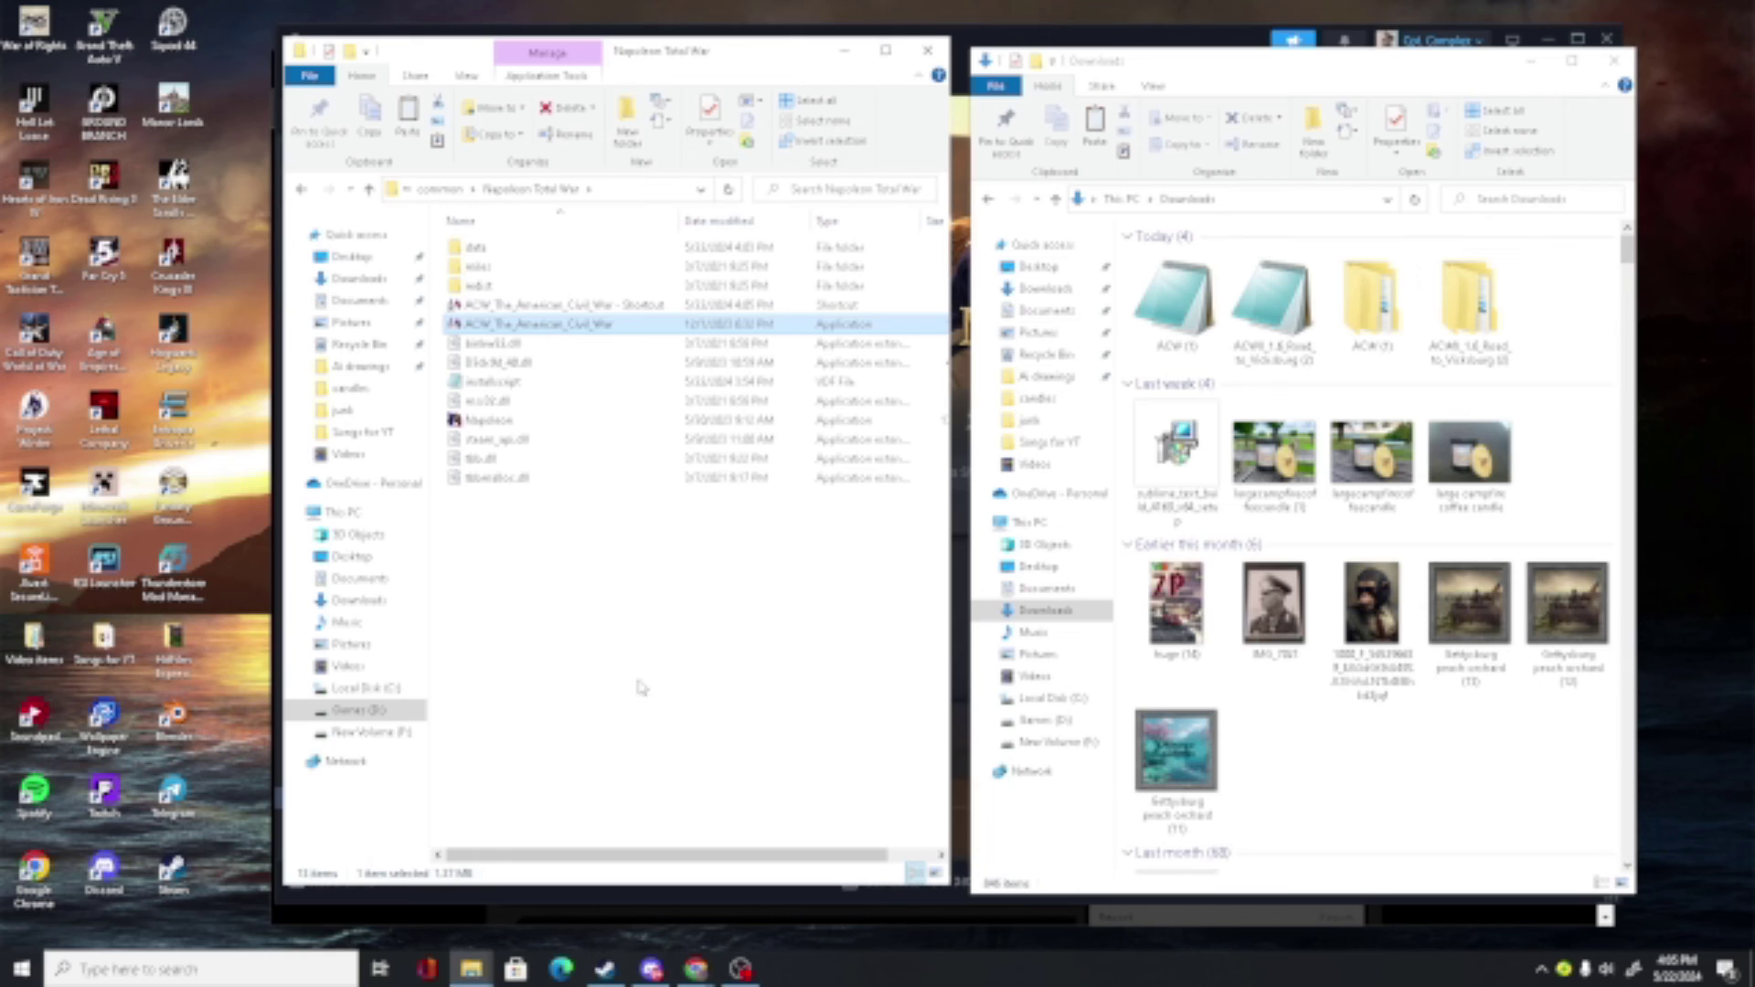
click(585, 308)
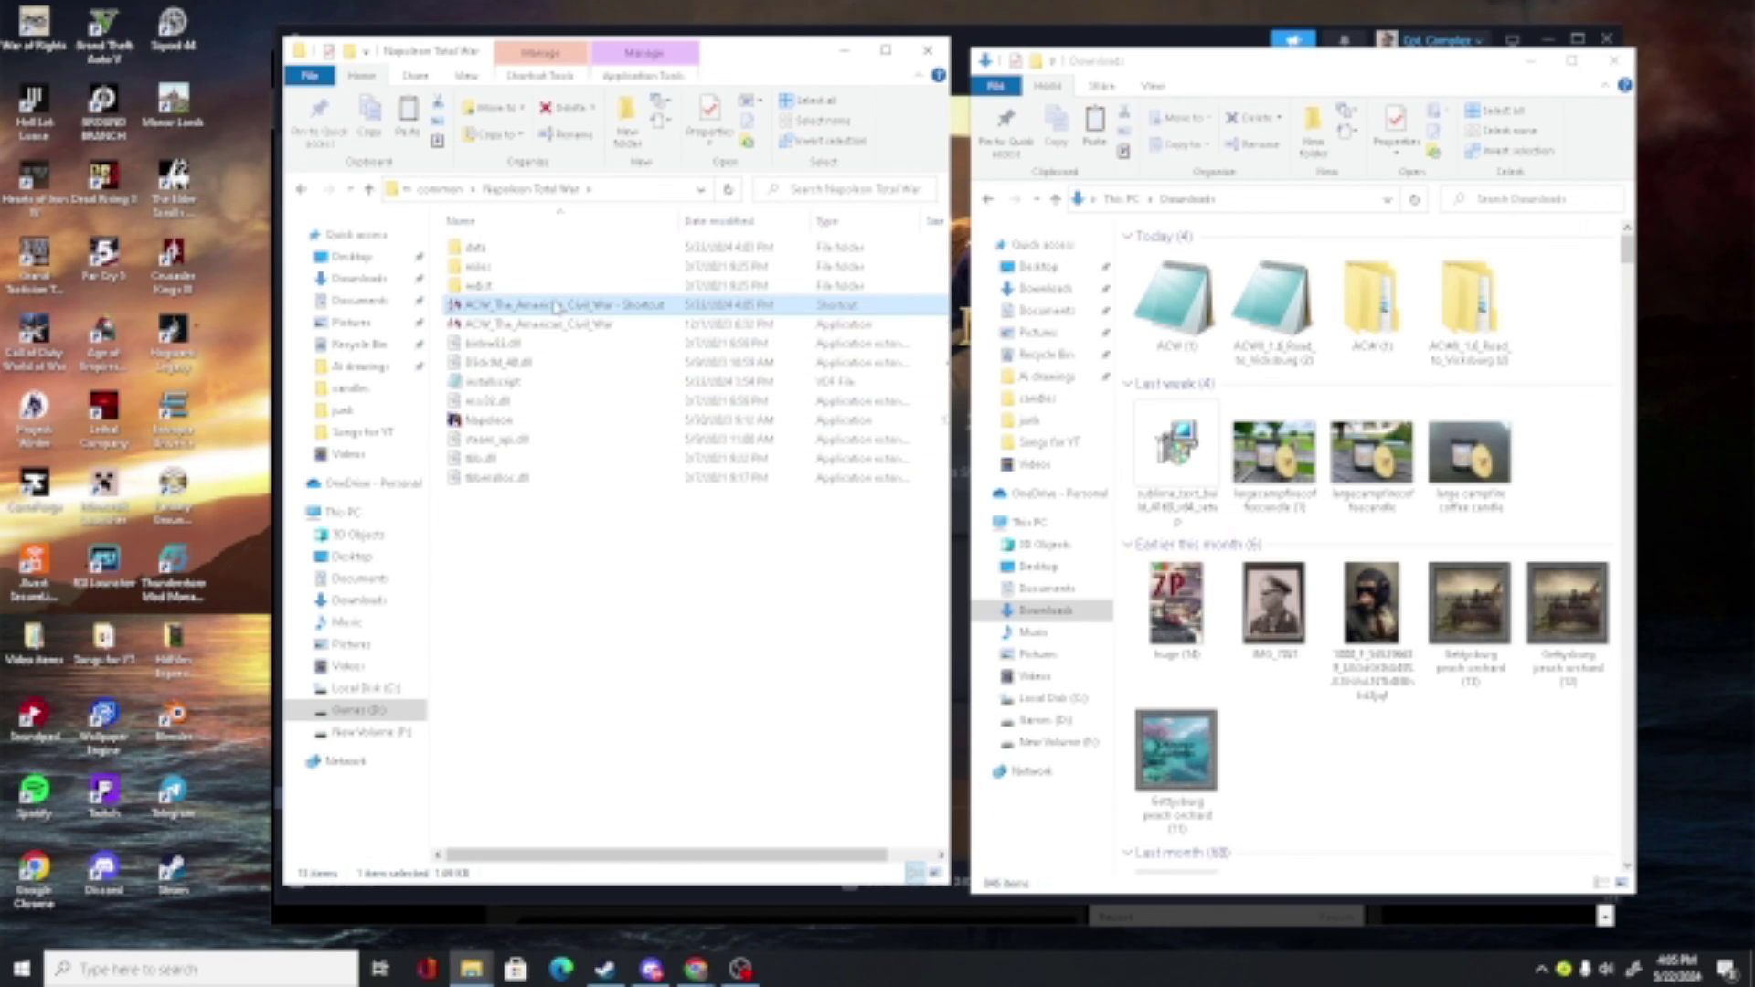
drag(464, 304, 206, 349)
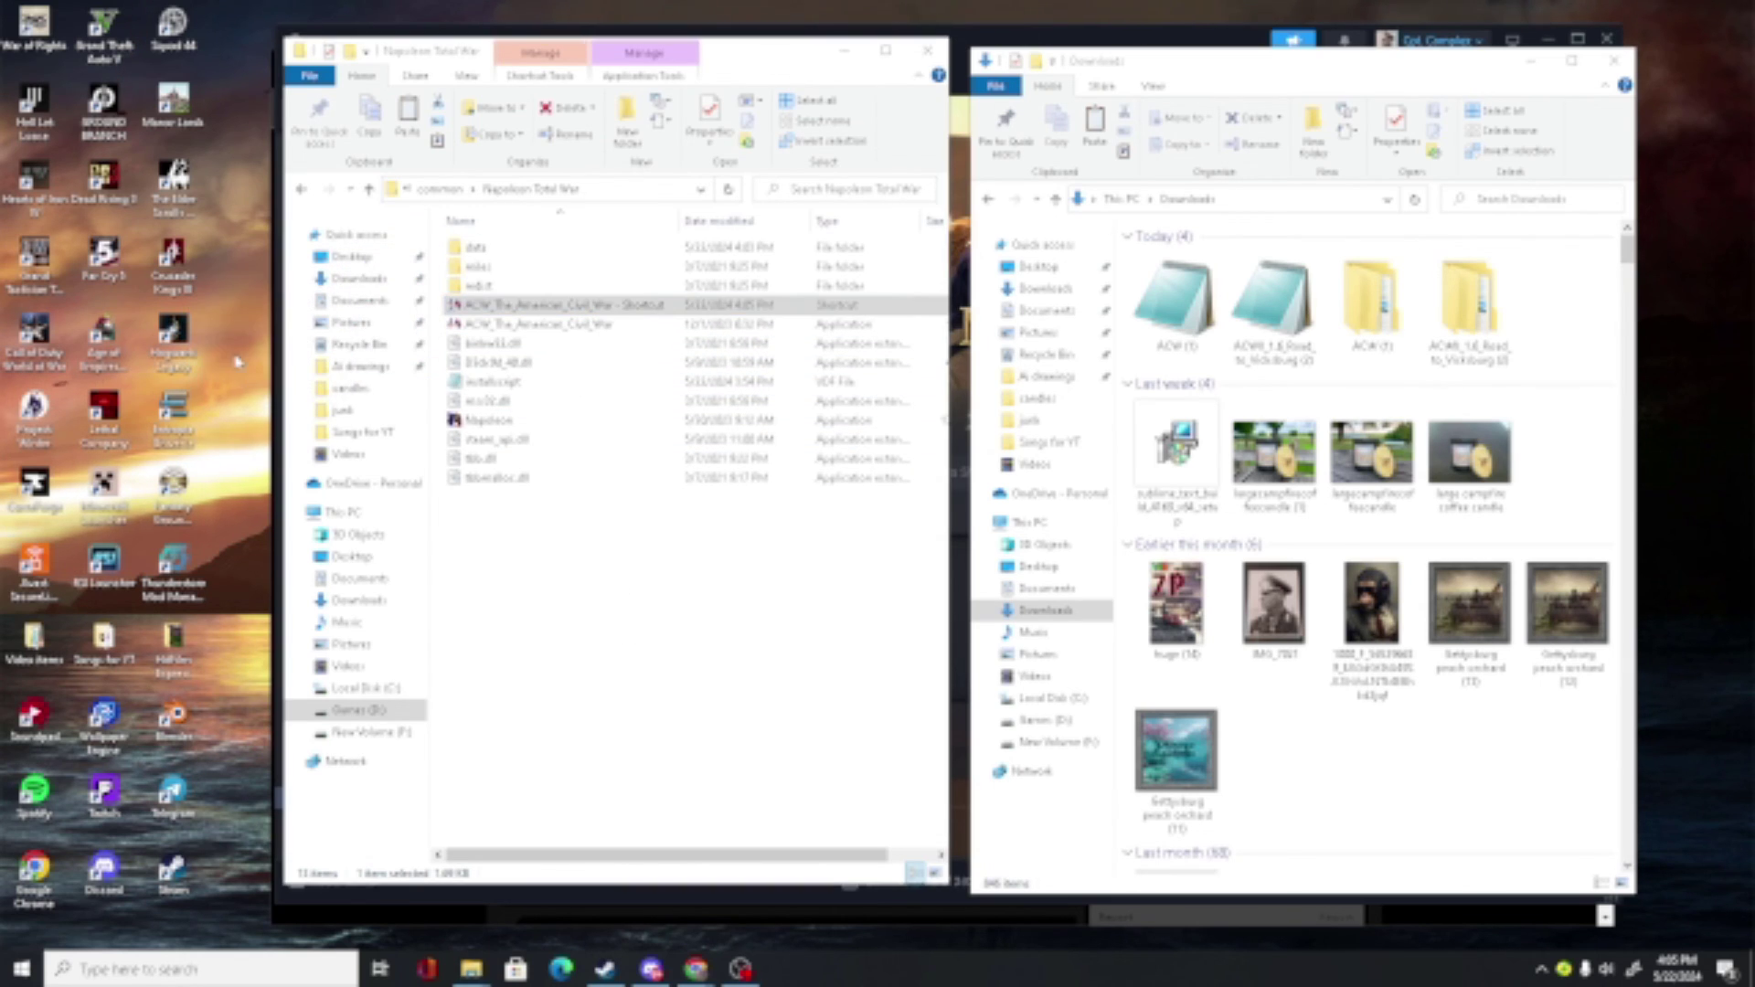
- Minimize the Explorer and ModDB windows to reveal the desktop
click(846, 52)
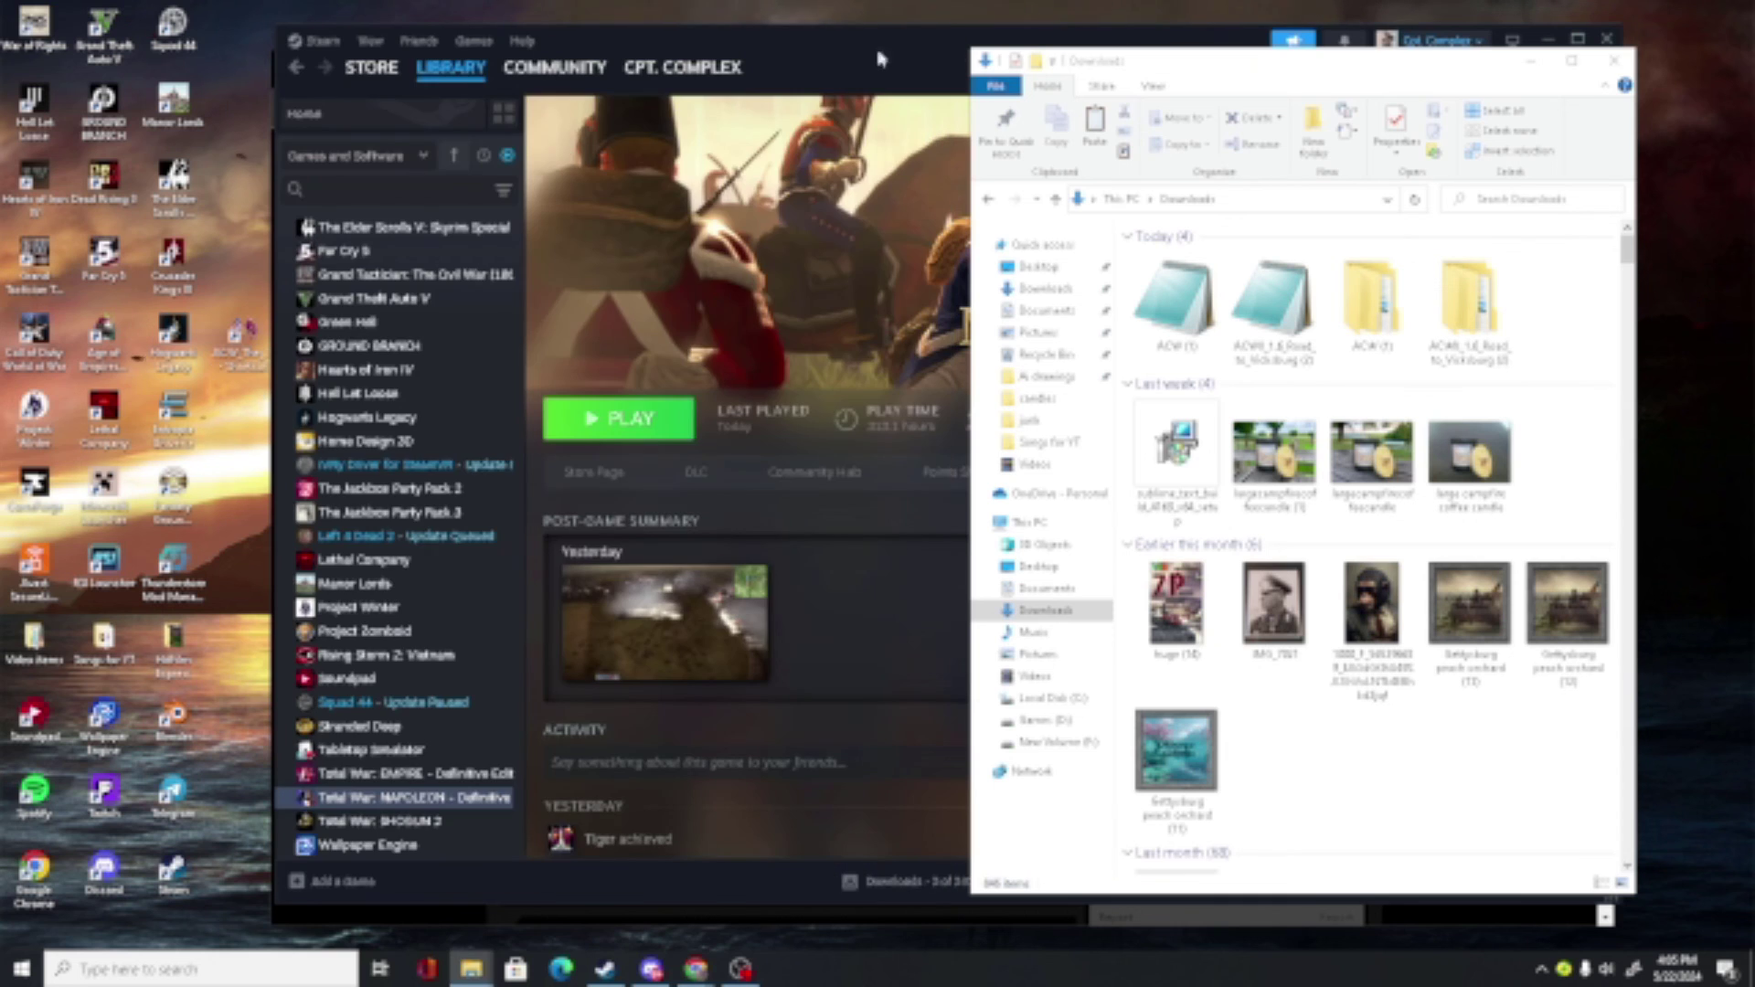
click(1533, 60)
click(696, 970)
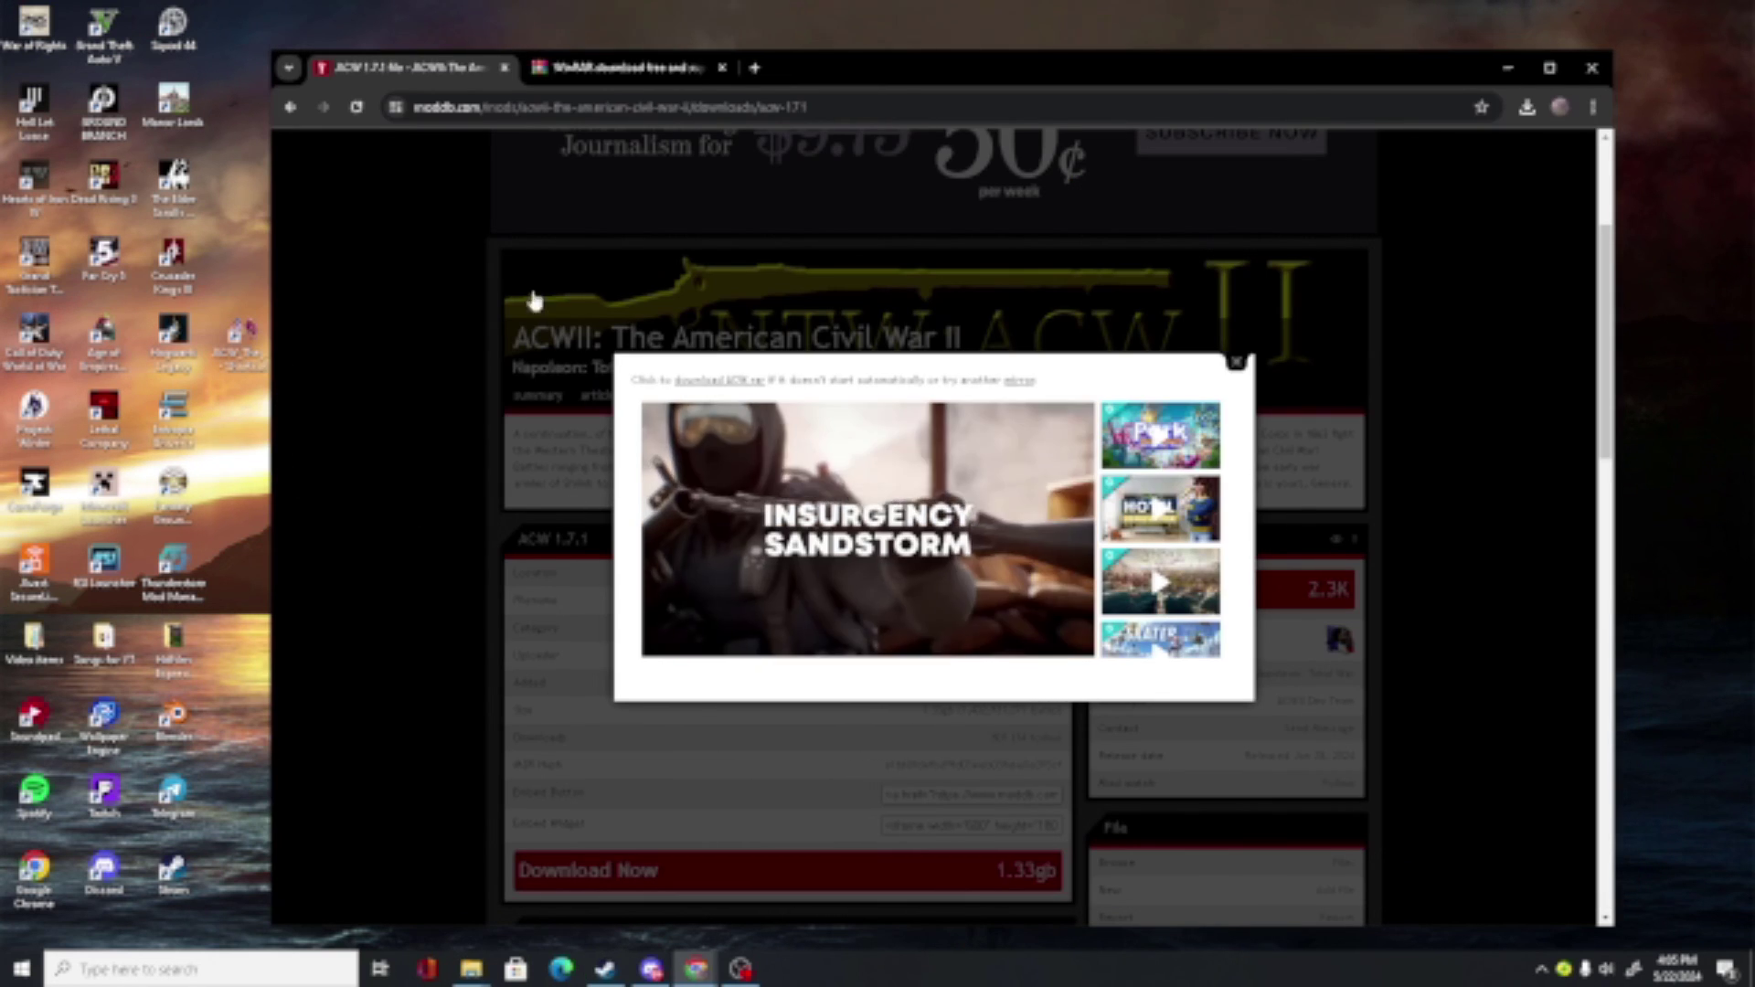
click(1507, 67)
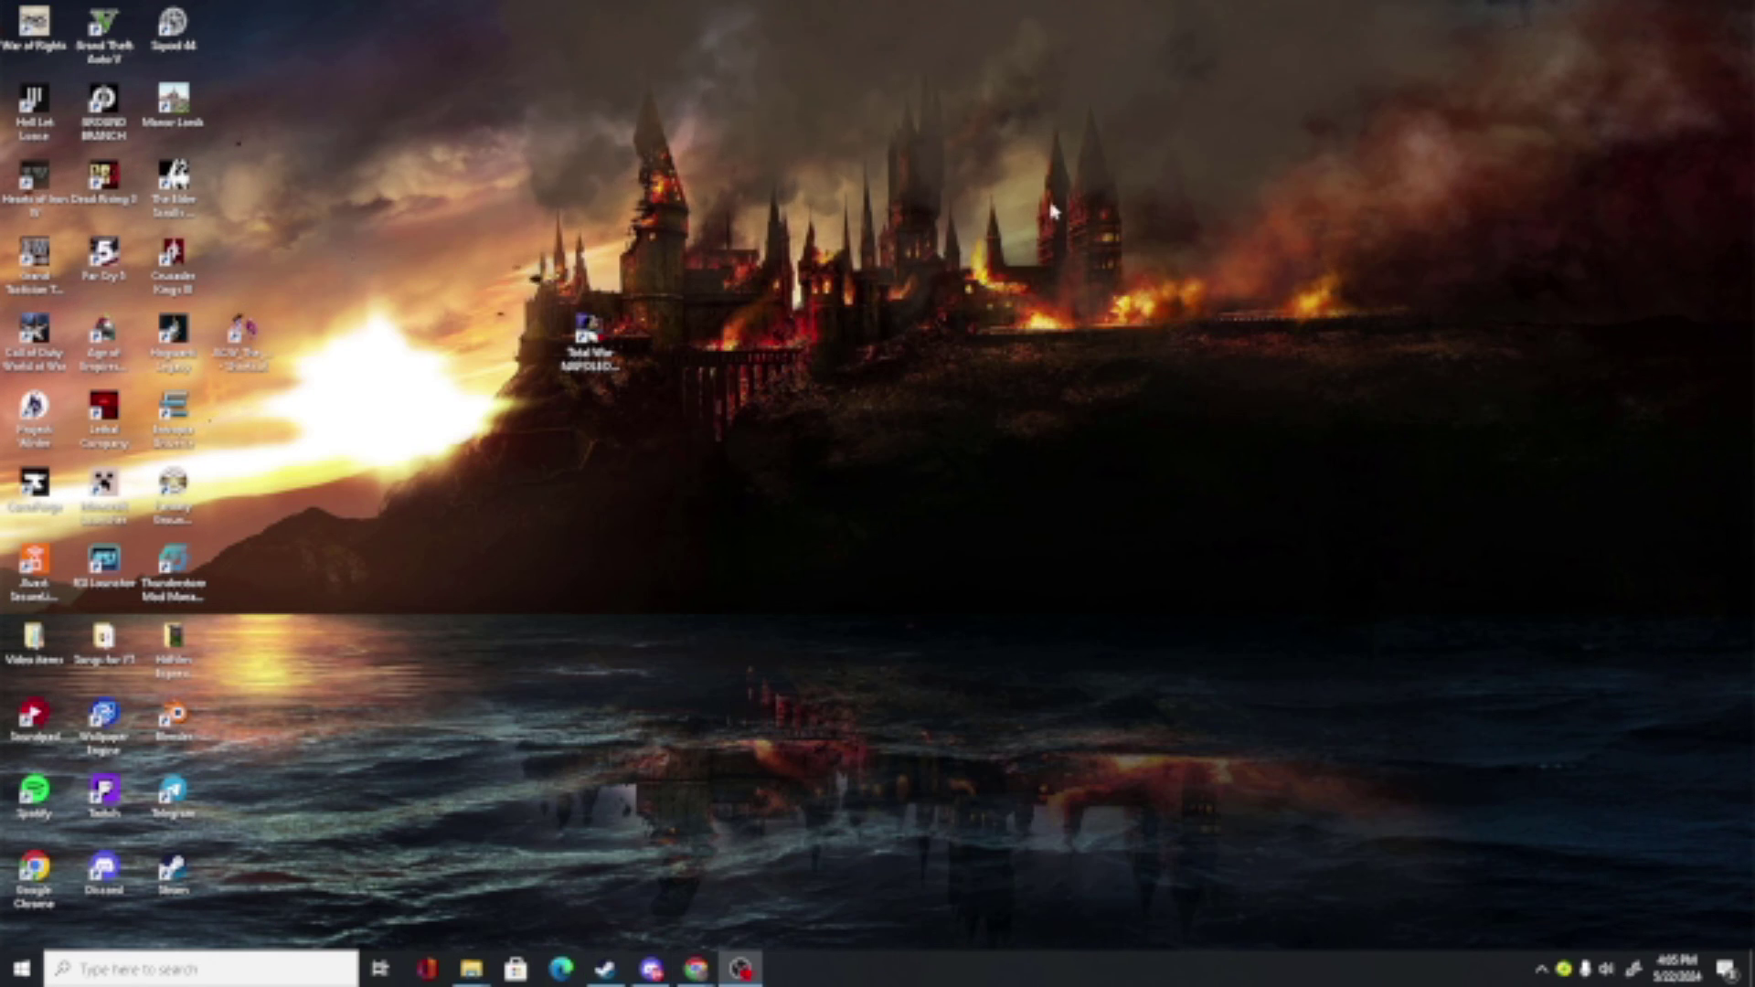
- Open the ACW desktop shortcut and press Launch in the ACW launcher
double_click(242, 341)
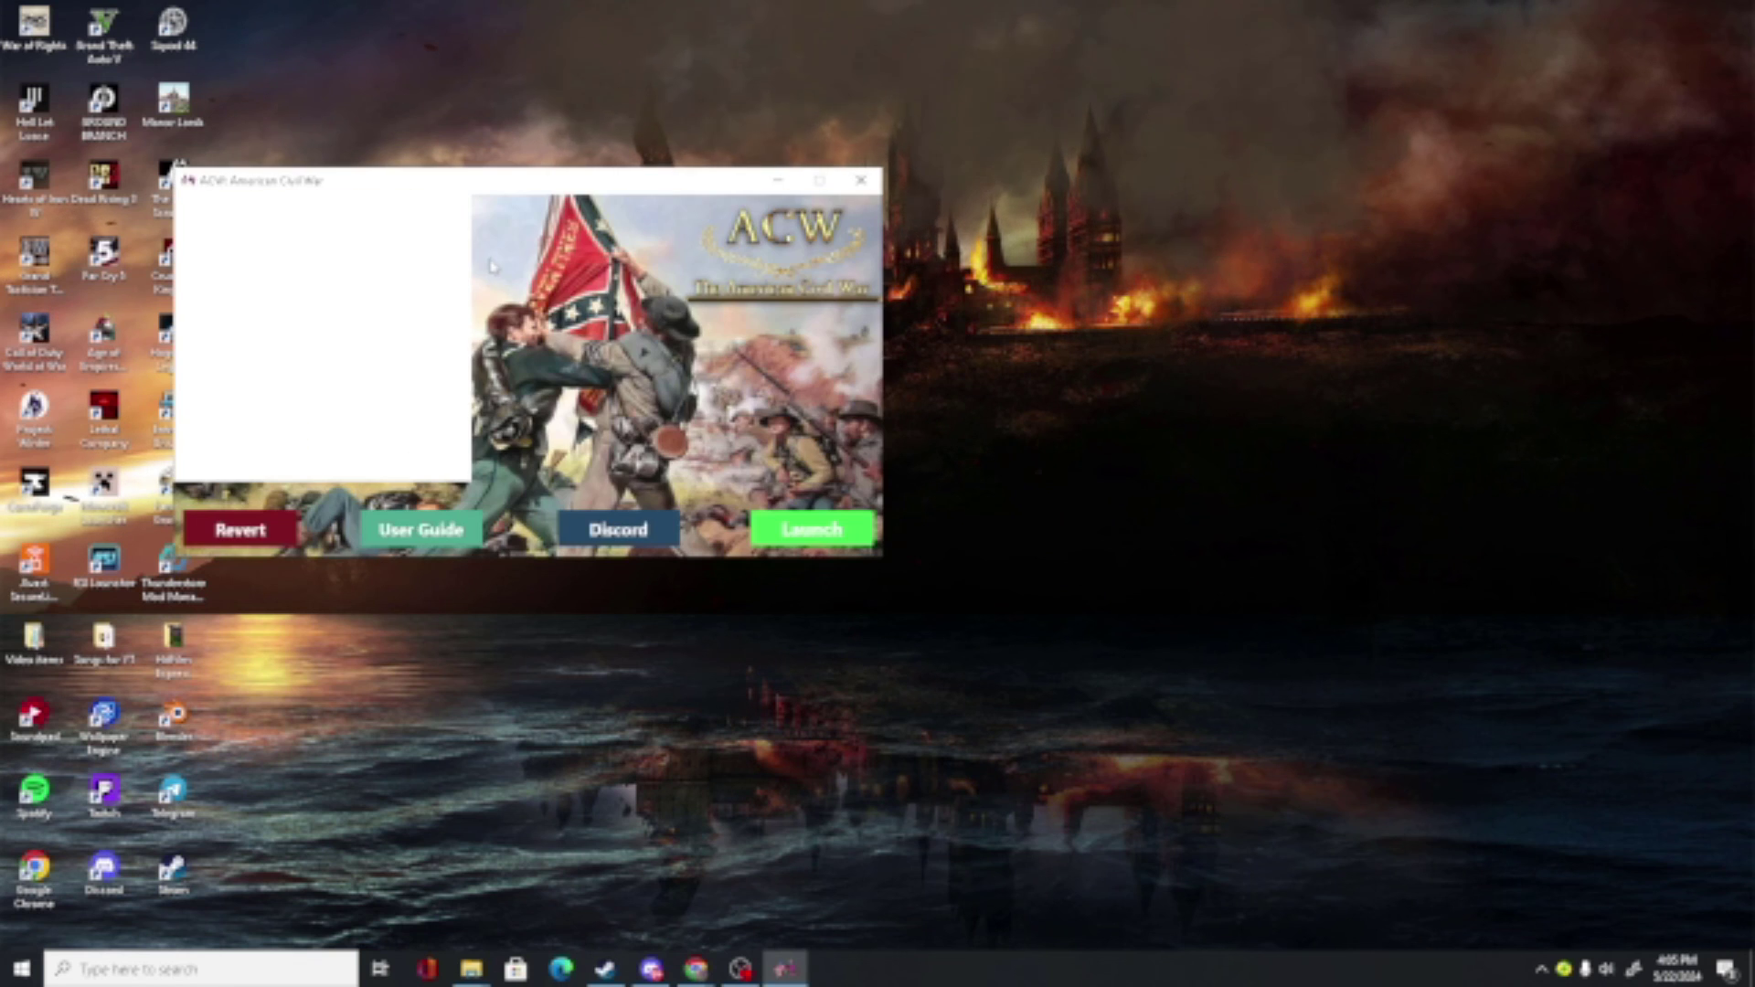
click(823, 528)
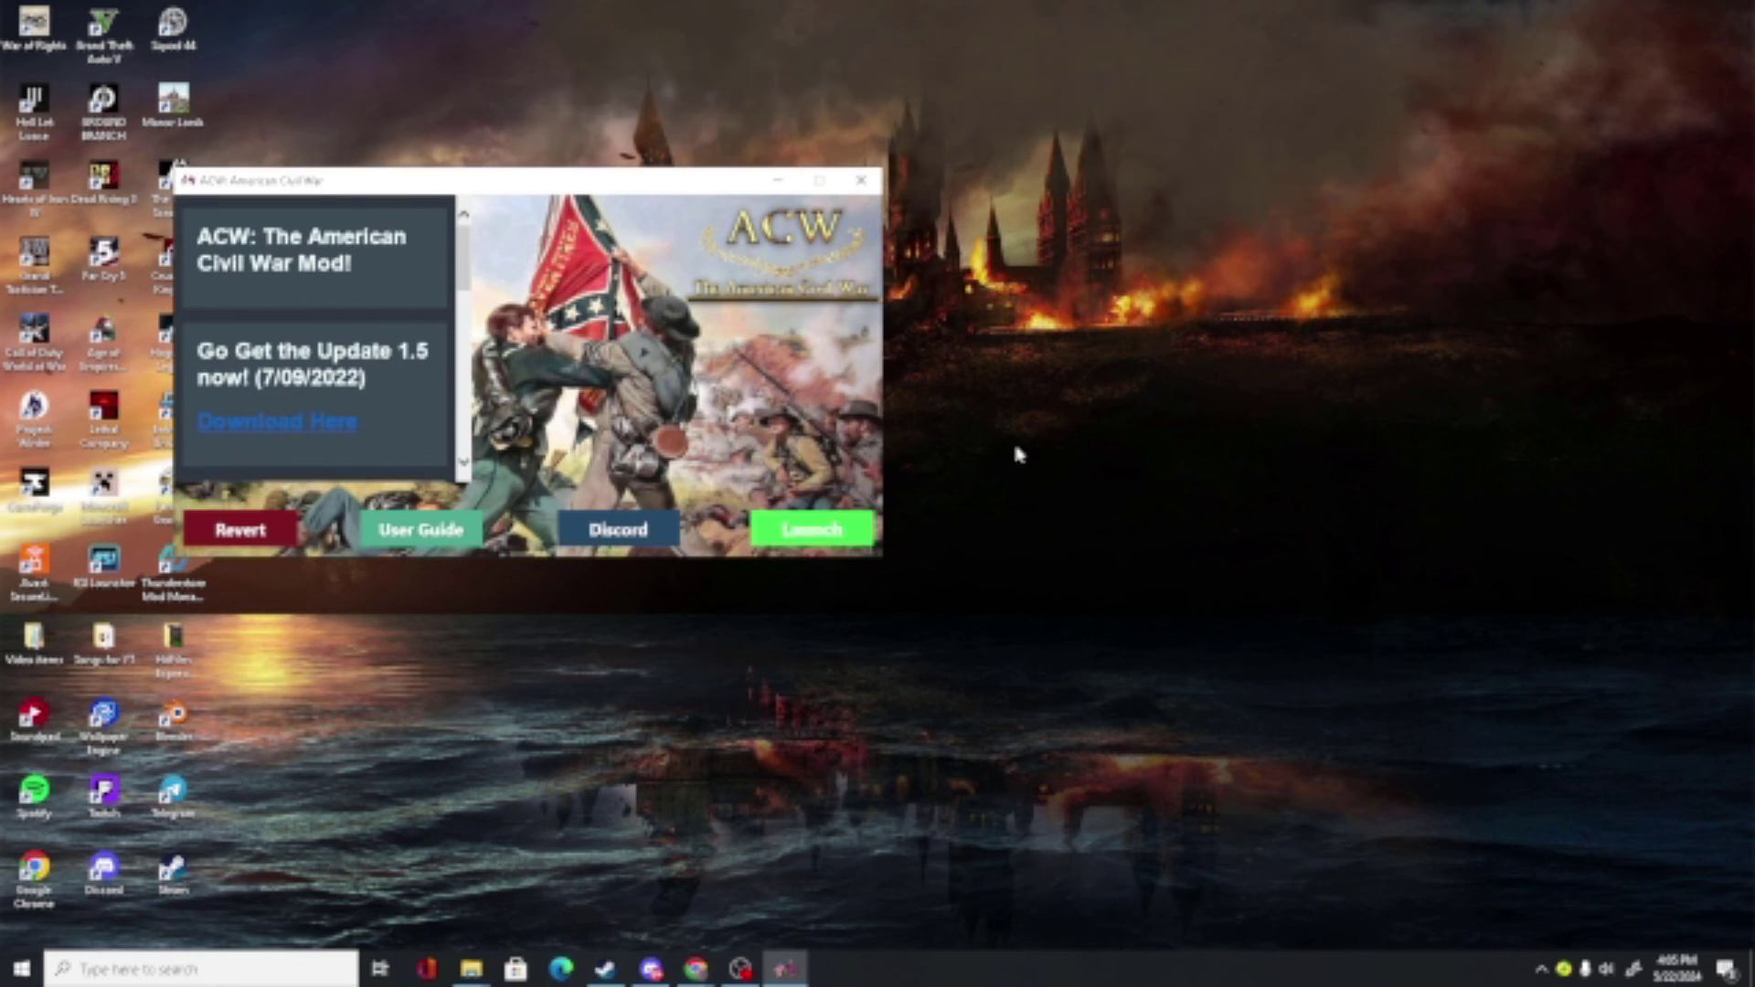